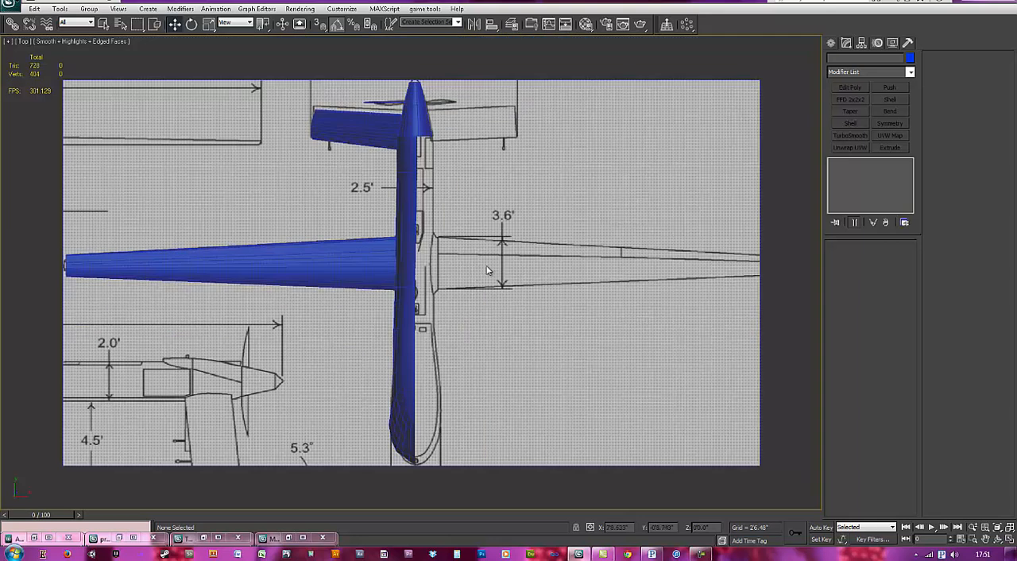
Step: Draw a circle spline with a radius of about 1'0.3" beside the tail cone in the wireframe top view
click(833, 43)
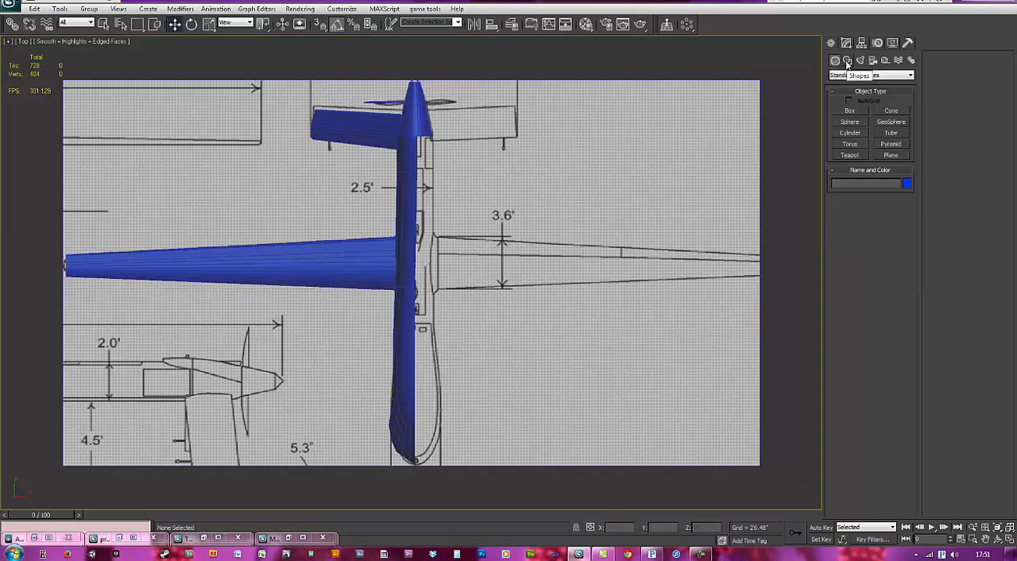
click(847, 60)
click(852, 132)
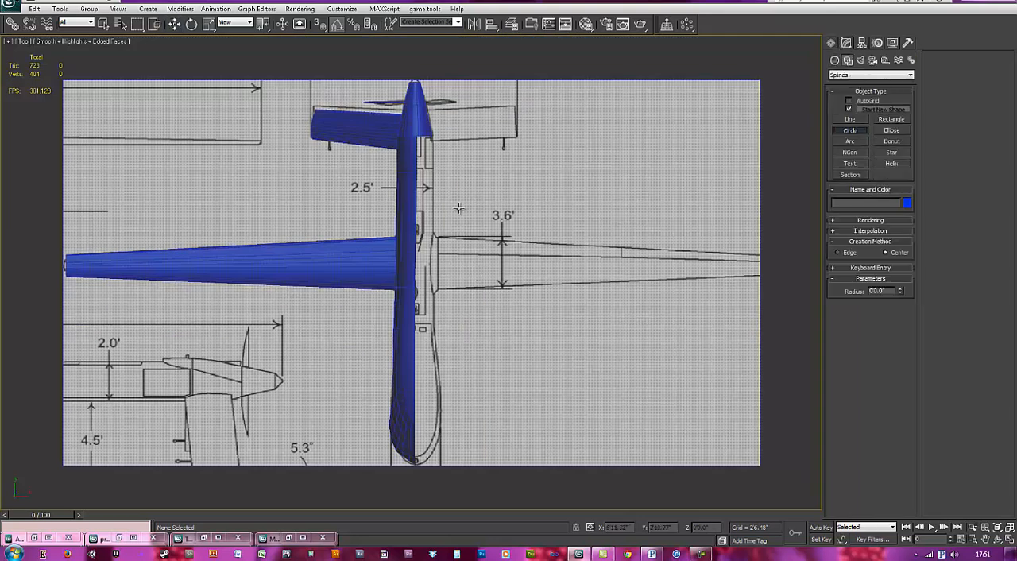
scroll(458, 199, down, 2)
scroll(458, 190, up, 5)
middle_drag(454, 159, 456, 174)
key(F3)
drag(454, 187, 466, 231)
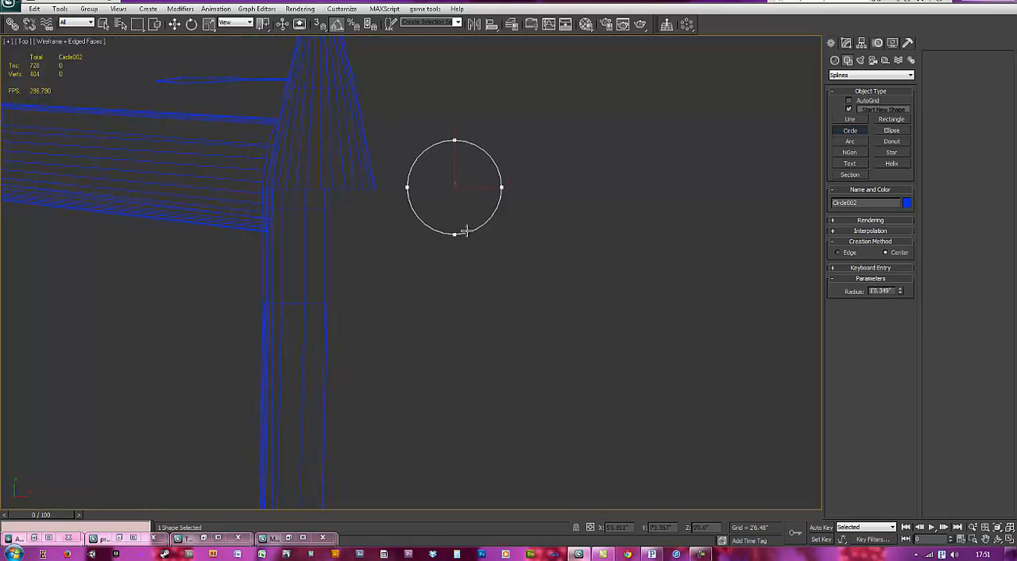
right_click(499, 223)
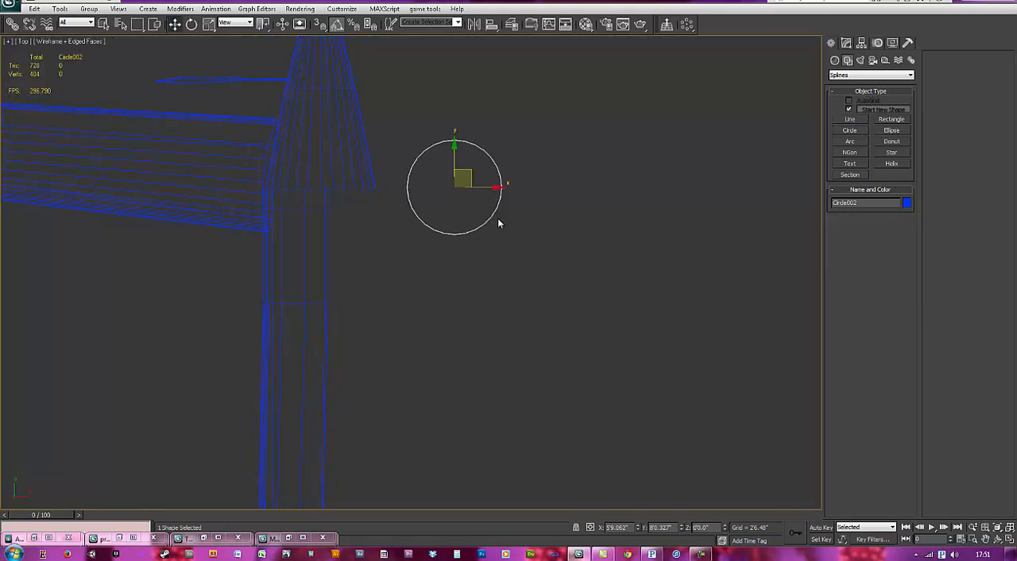
Step: Extrude the circle by an amount of 12 and add an Edit Poly modifier to it
click(846, 43)
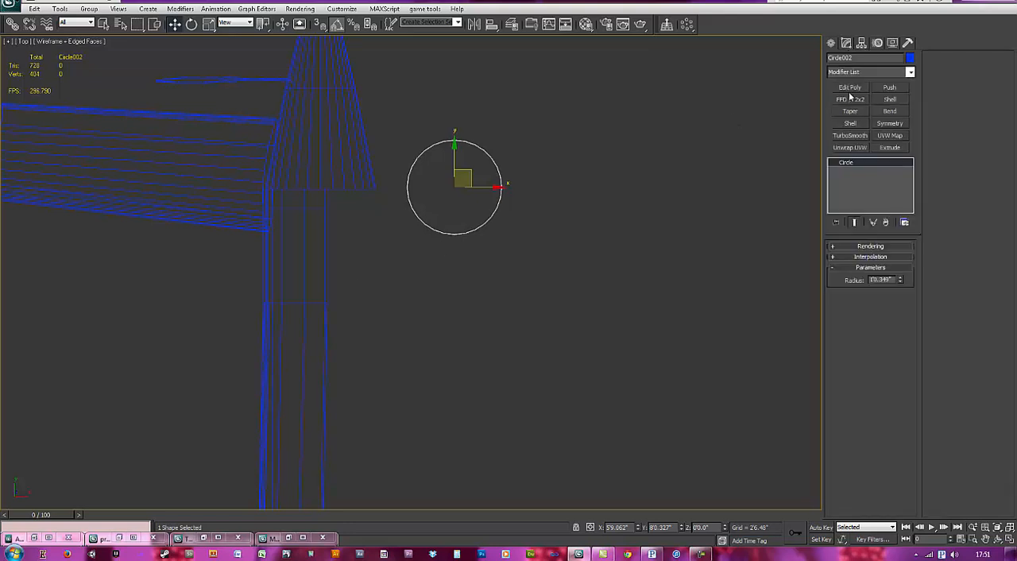
click(890, 149)
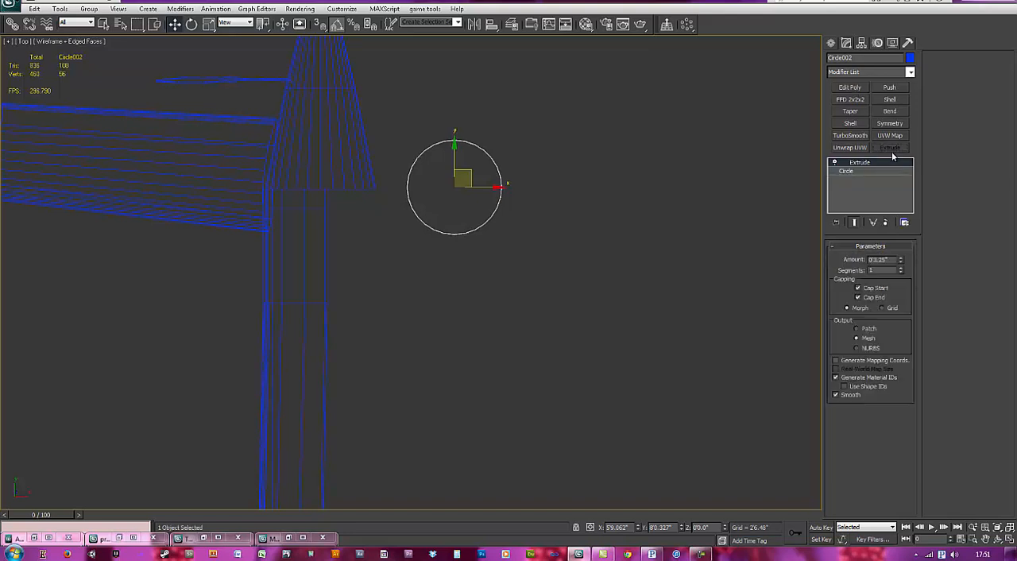
double_click(886, 260)
text(12)
key(Return)
click(850, 88)
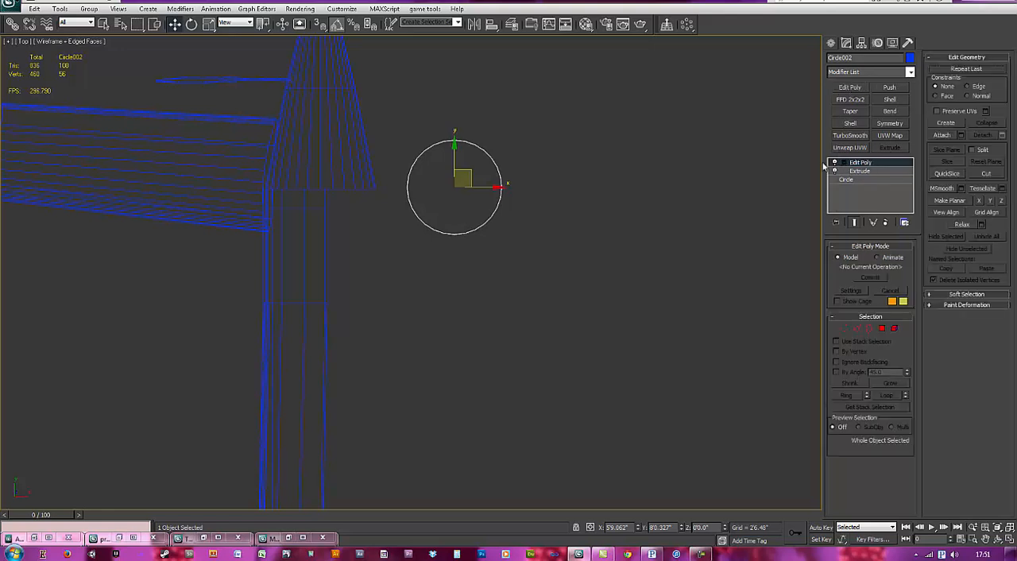
Step: Scale the extruded circle down to about 20% along X to form a narrow ellipse
key(r)
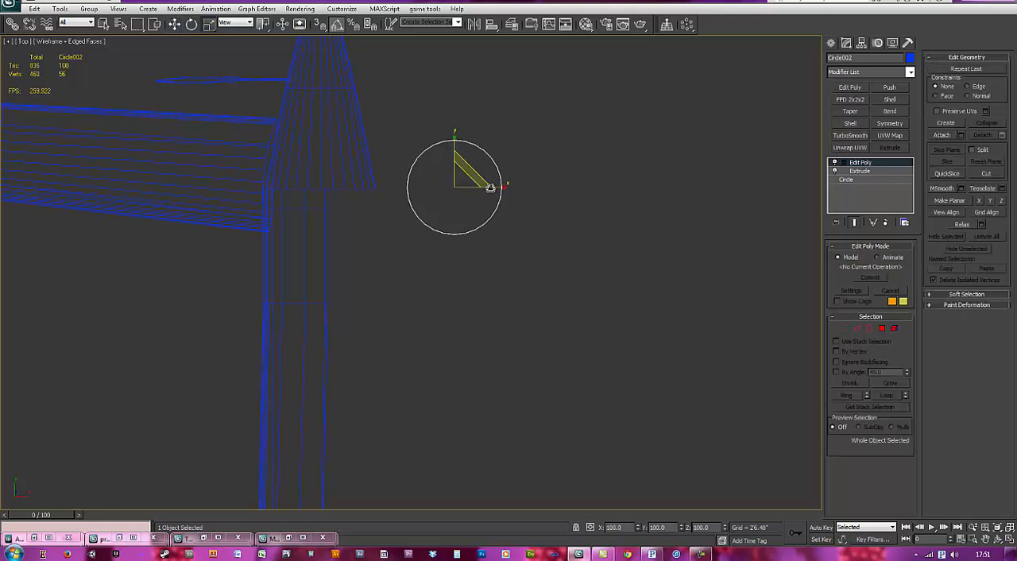
drag(498, 189, 343, 194)
right_click(456, 191)
click(481, 196)
middle_drag(428, 266, 438, 204)
scroll(438, 204, down, 2)
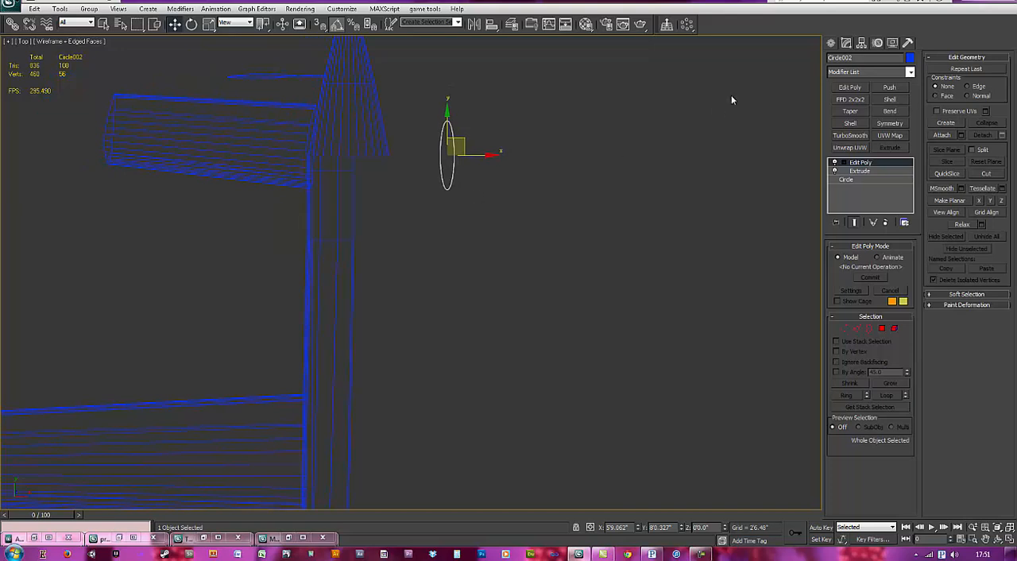
Step: Align the narrow ellipse to the fuselage, matching pivot point to pivot point in X, Y and Z position
click(534, 101)
click(452, 146)
click(492, 26)
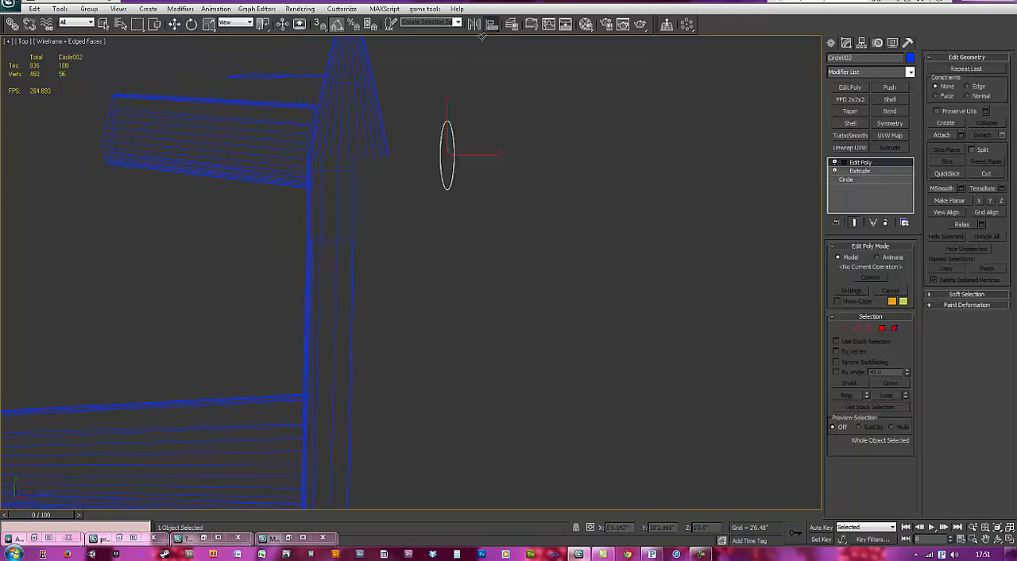
click(353, 252)
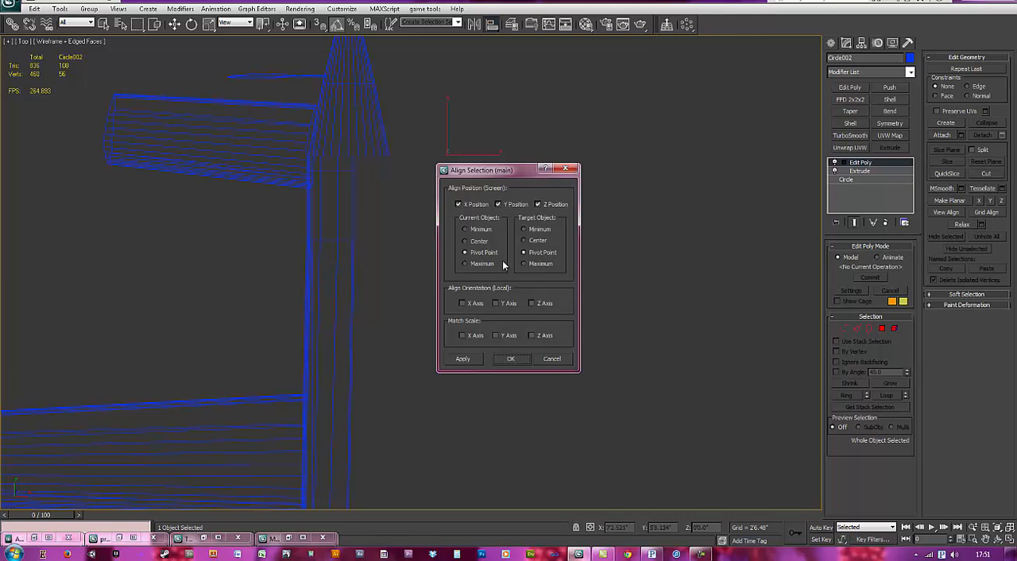
click(515, 360)
Step: Select the fuselage mesh at the nose and set transforms to affect its pivot only
middle_drag(425, 487, 425, 352)
middle_drag(407, 397, 420, 285)
scroll(391, 390, up, 2)
middle_drag(398, 399, 405, 327)
click(406, 324)
click(385, 283)
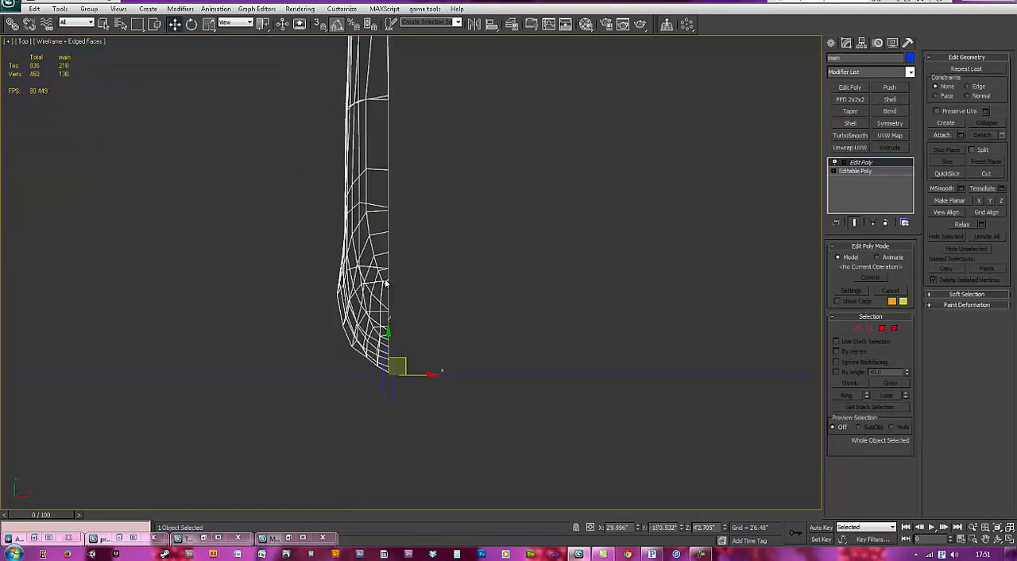
click(862, 44)
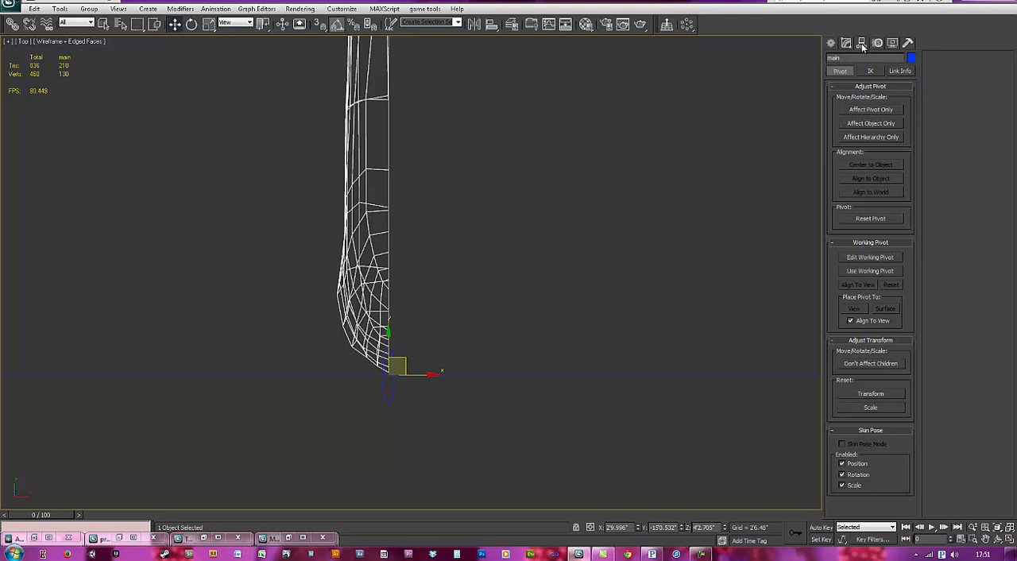
click(871, 109)
middle_drag(421, 317, 429, 260)
scroll(435, 226, up, 1)
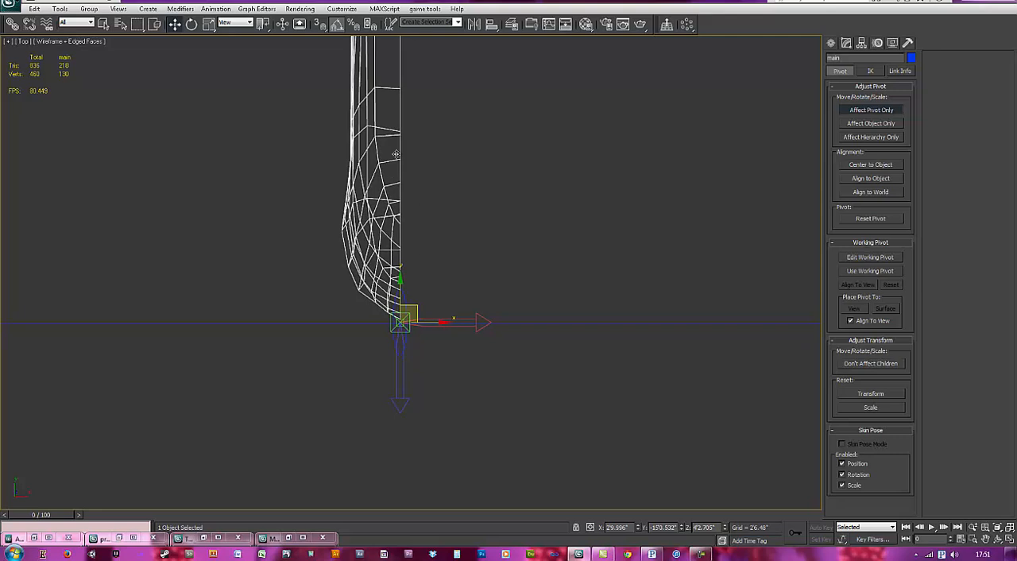
Step: Try to move the fuselage's pivot with vertex and edge snapping on, undo the moves and end pivot editing
right_click(321, 25)
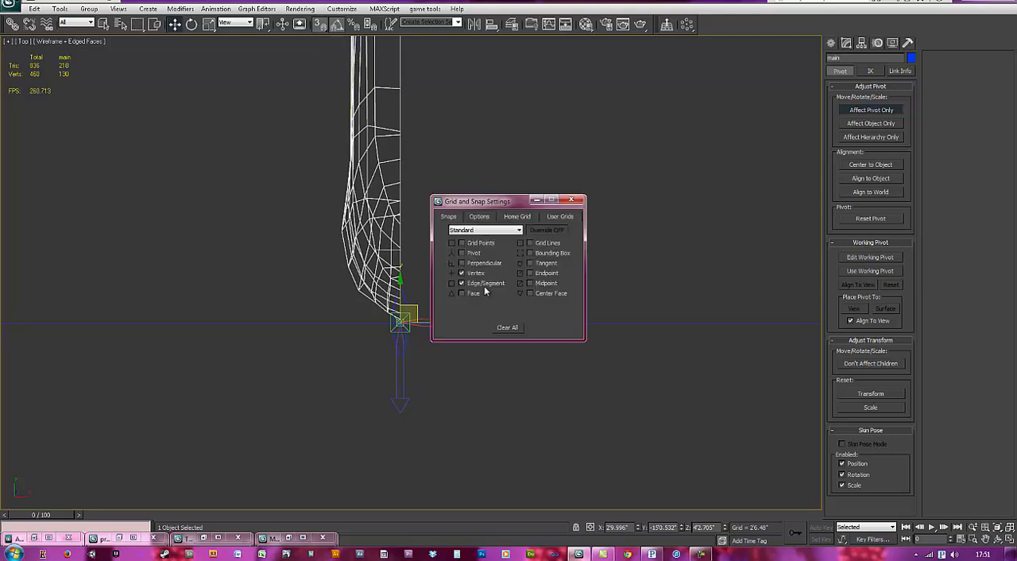
click(577, 203)
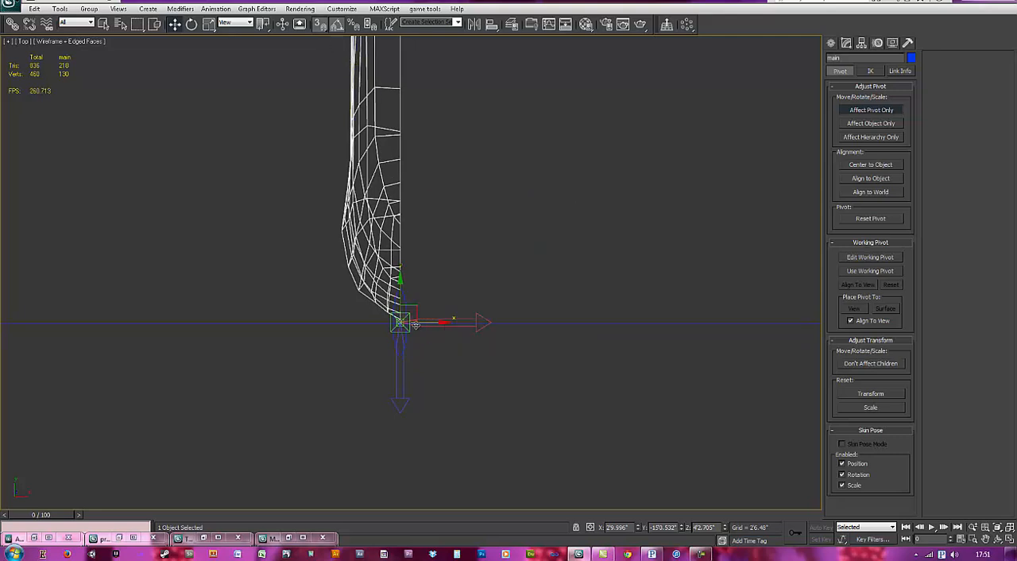
drag(427, 322, 367, 242)
key(ctrl+z)
drag(406, 315, 407, 166)
key(ctrl+z)
click(875, 110)
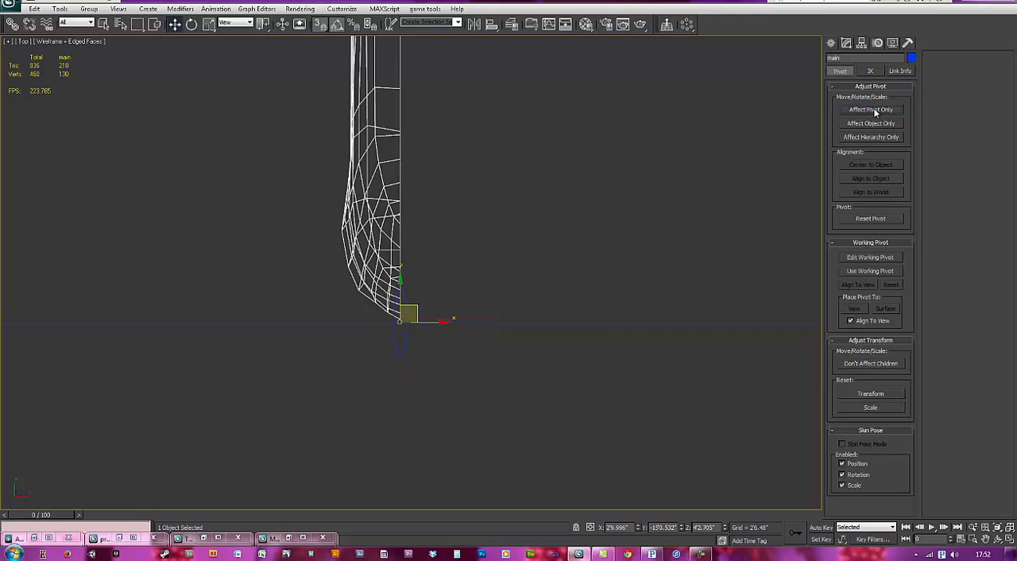
click(848, 44)
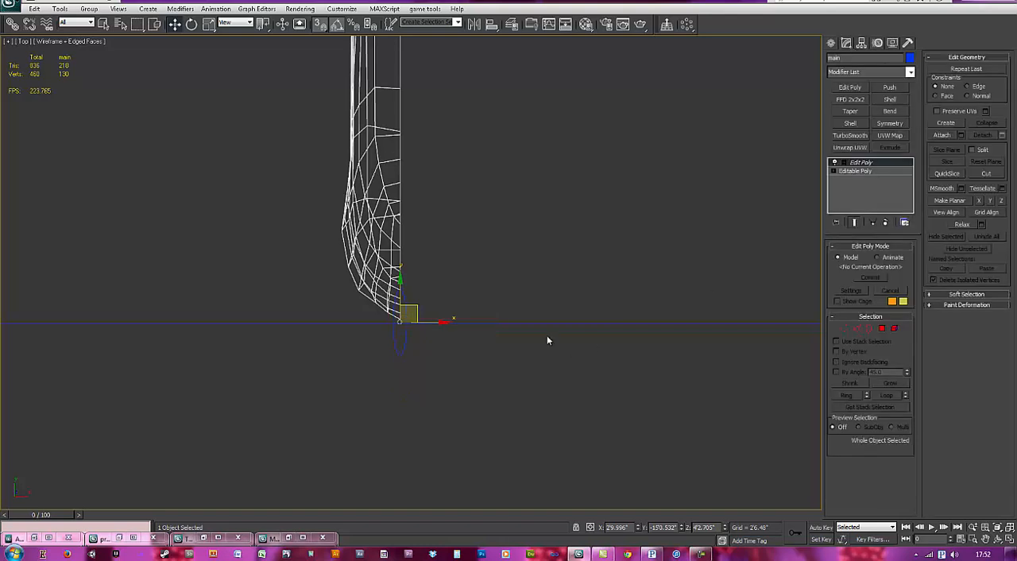
Step: Move the elliptical piece from the nose along the fuselage to the base of the tail cone
click(400, 348)
scroll(404, 337, down, 5)
drag(416, 303, 416, 102)
scroll(430, 193, up, 5)
scroll(446, 208, down, 3)
drag(430, 239, 430, 178)
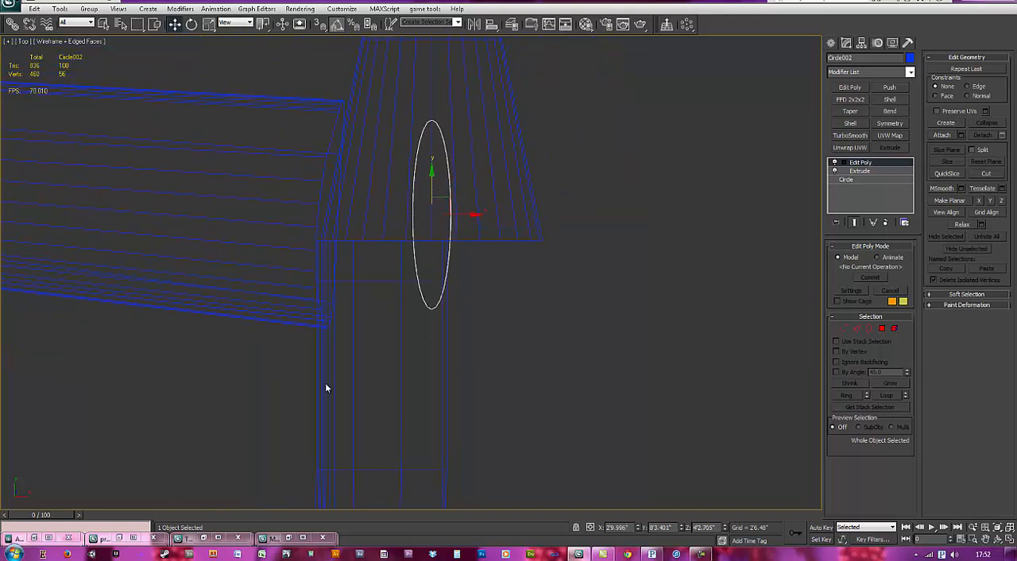
Step: Examine the tail fins in the three Predator reference photos
click(289, 538)
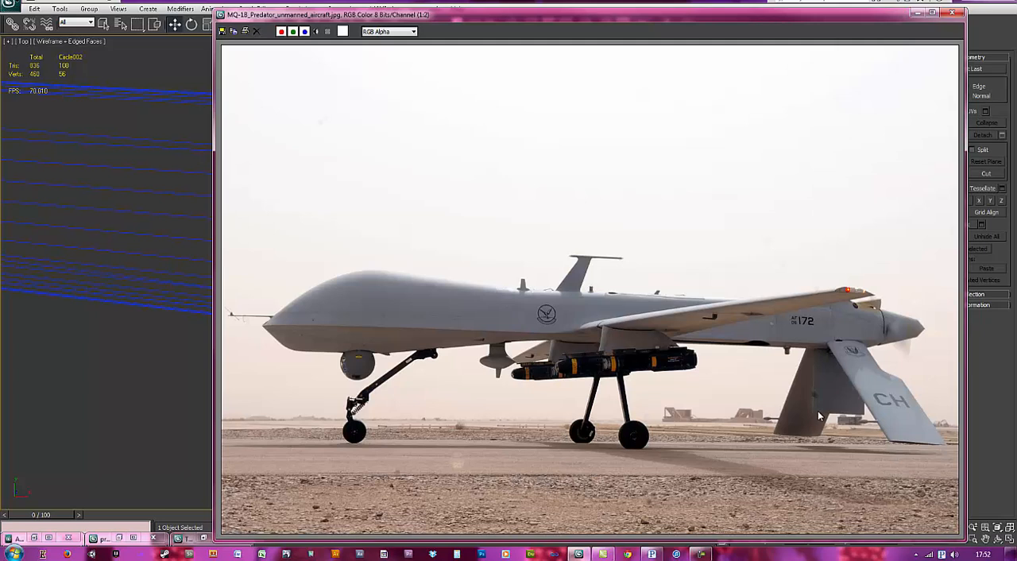
click(916, 13)
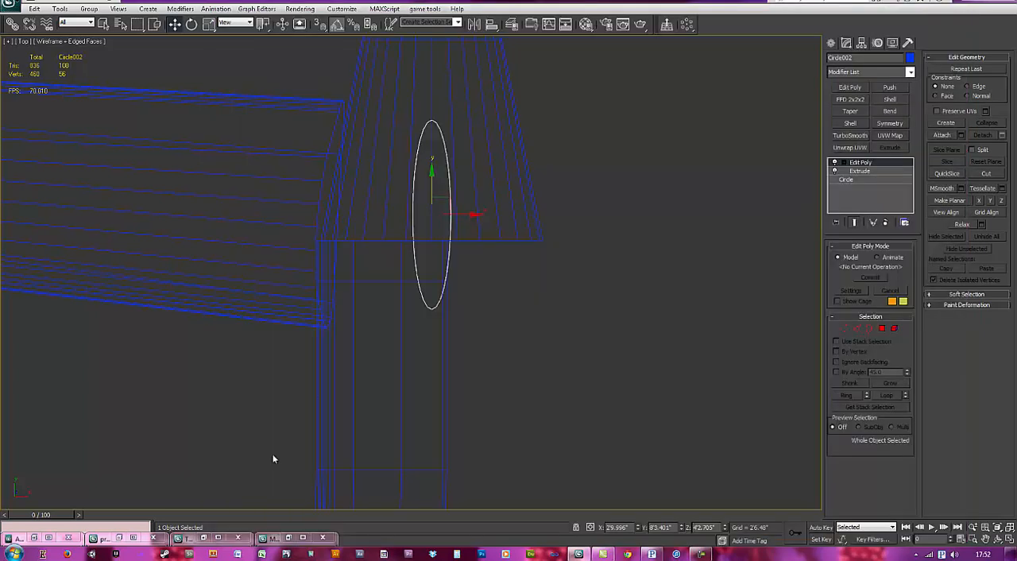
click(191, 538)
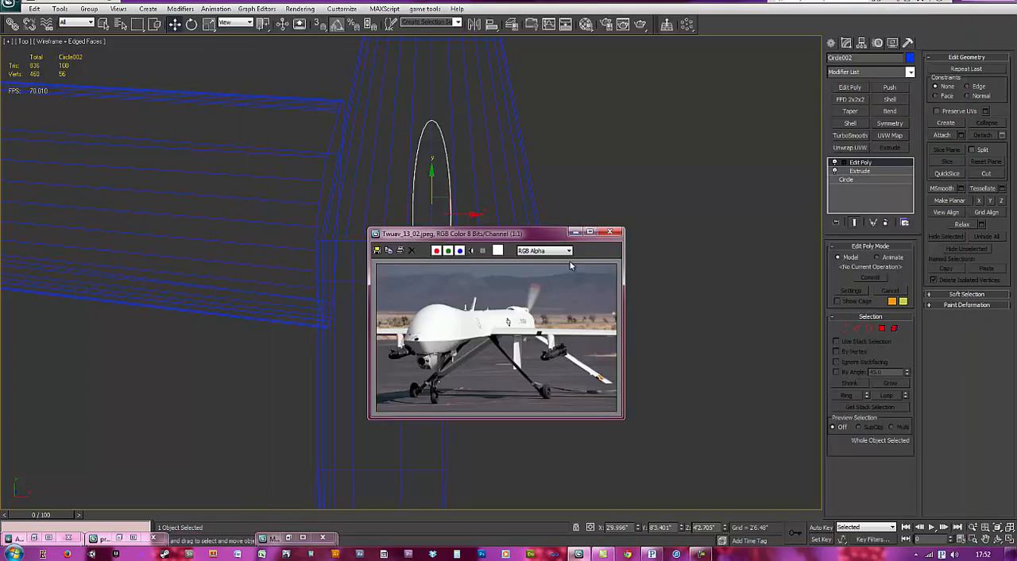
click(575, 231)
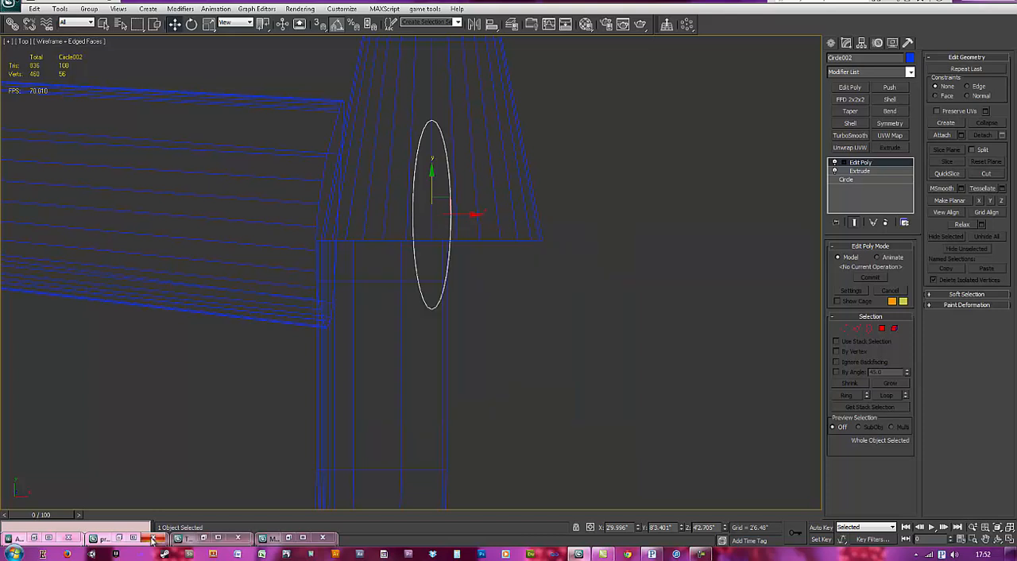
click(103, 538)
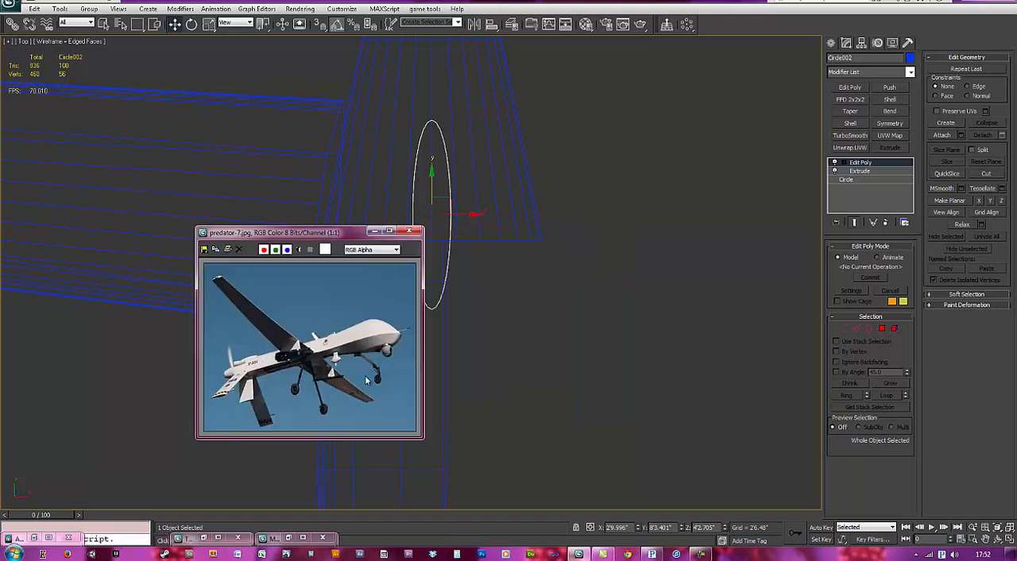
click(495, 368)
click(374, 231)
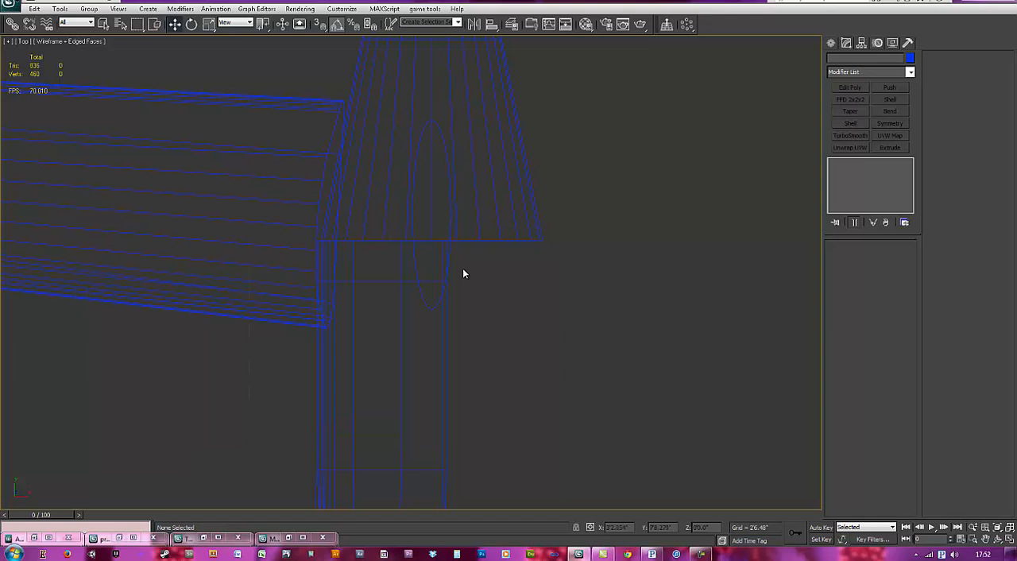
Step: Reselect the elliptical piece at the tail and stretch it to about 140% along Y
click(450, 225)
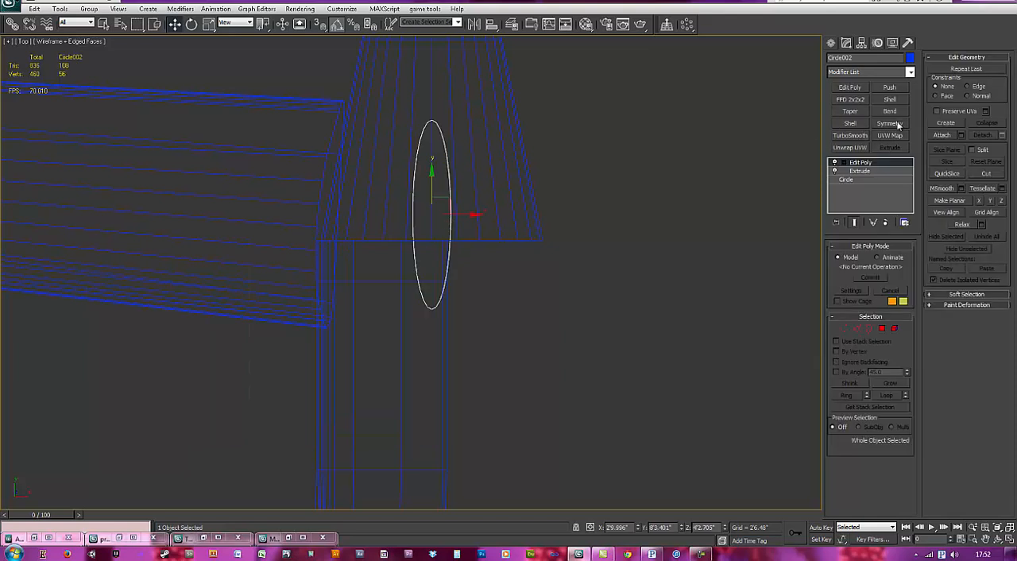
key(e)
key(r)
drag(431, 175, 436, 161)
middle_drag(451, 293, 457, 275)
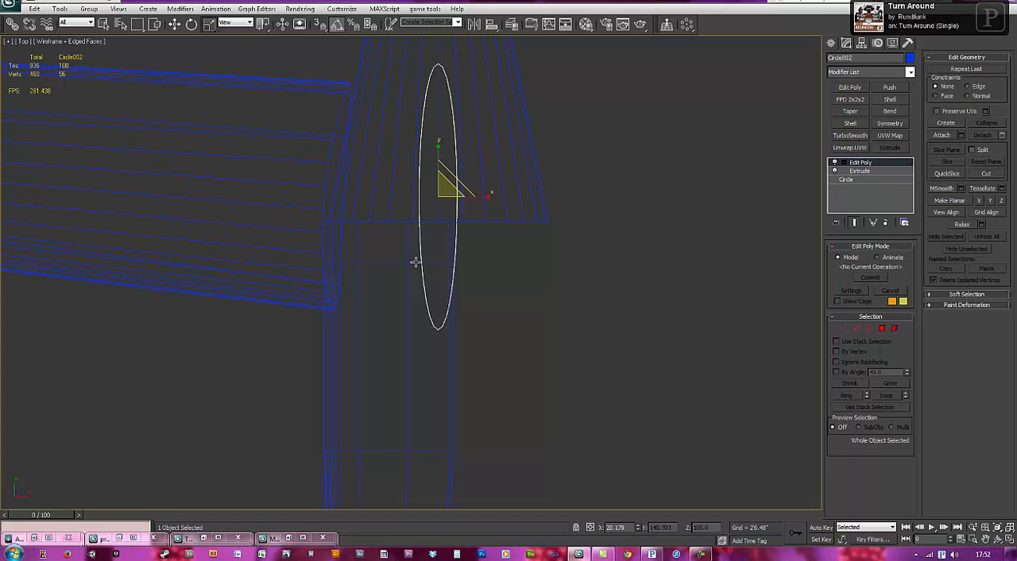
Step: Lower the elliptical piece in the left view so that its top sits at the underside of the tail
key(l)
scroll(477, 294, down, 6)
scroll(489, 343, down, 3)
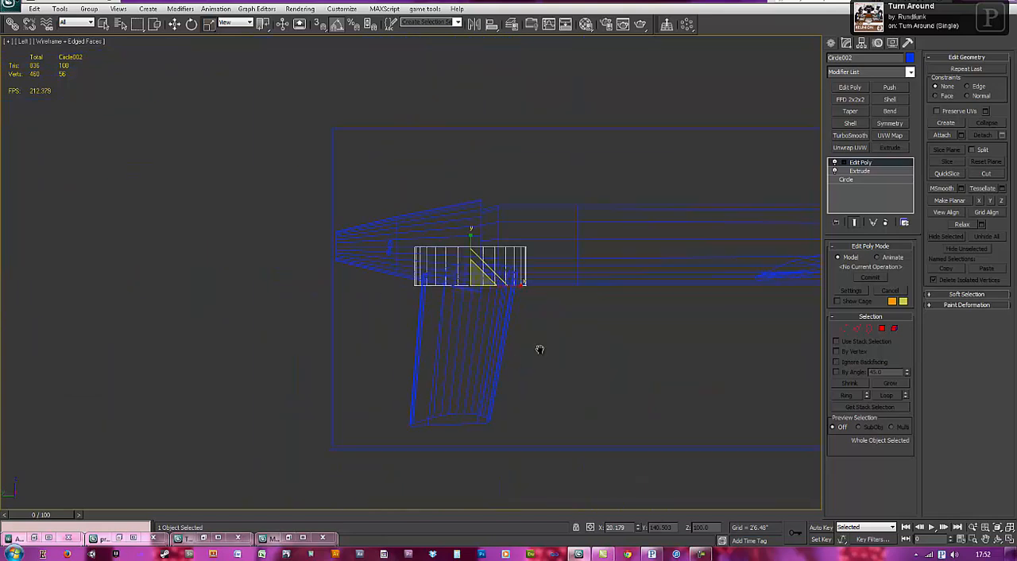
key(w)
drag(461, 249, 465, 274)
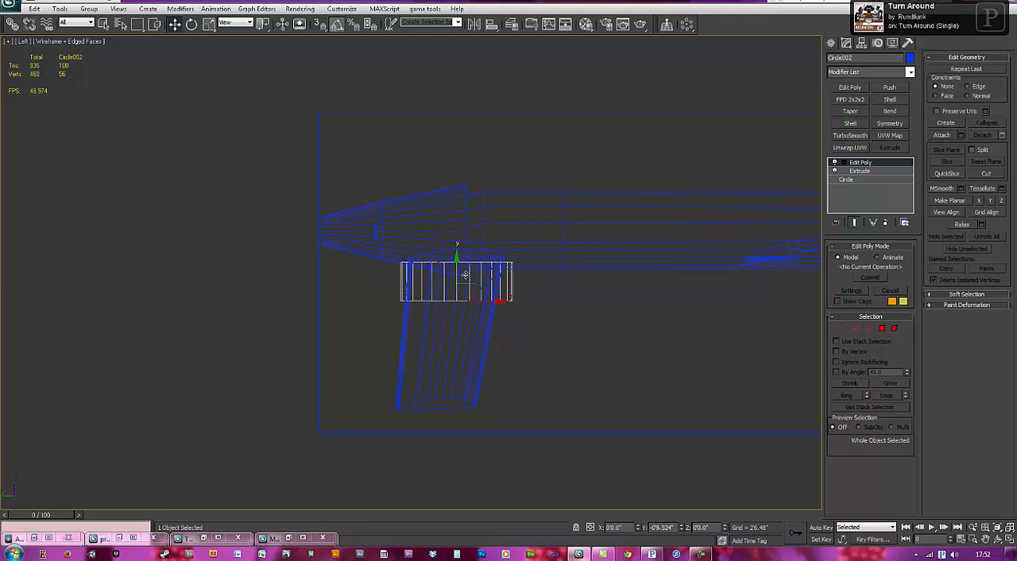
middle_drag(528, 320, 504, 306)
Step: Select the 28 bottom vertices of the elliptical piece and pull them down to lengthen it into a fin
key(1)
drag(533, 352, 350, 277)
drag(434, 254, 429, 327)
mouse_move(490, 332)
middle_down()
mouse_move(470, 325)
mouse_move(480, 346)
middle_up()
Step: Shade the view with the fin see-through over the blueprint and raise its bottom vertices slightly
key(F3)
scroll(481, 346, up, 1)
key(alt+x)
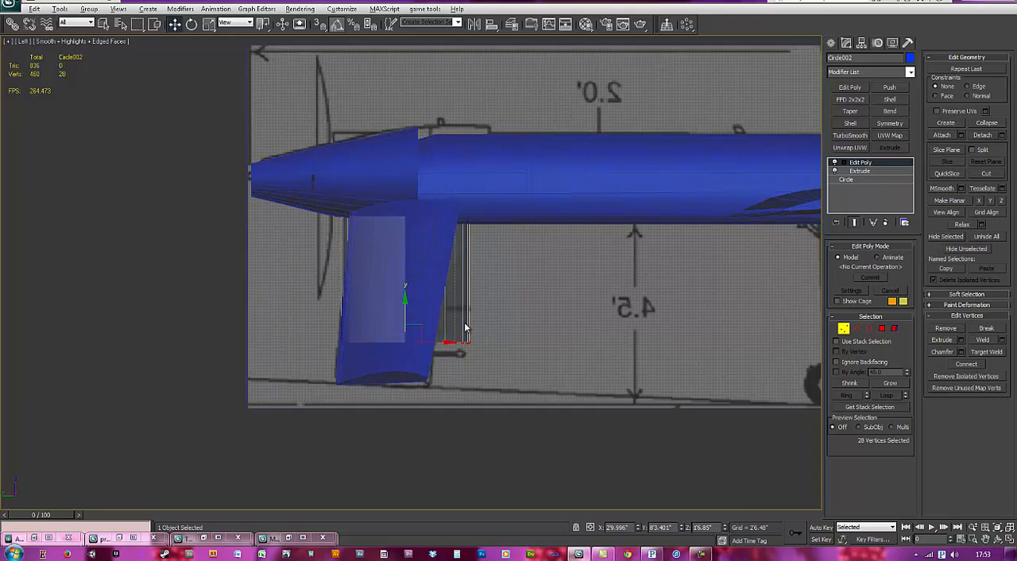
scroll(480, 320, up, 5)
drag(383, 327, 371, 264)
key(ctrl+z)
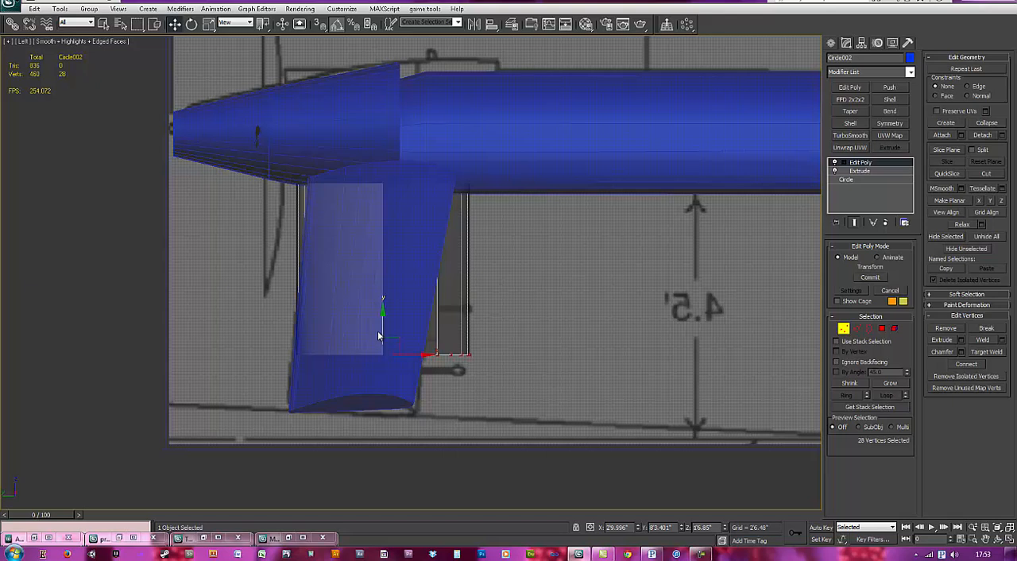
drag(381, 326, 382, 294)
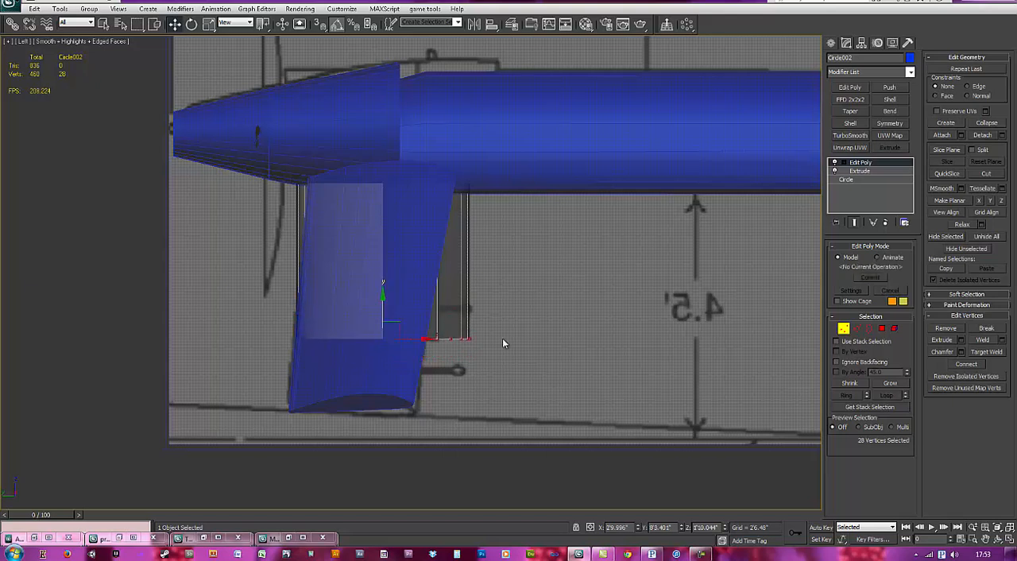
Step: Select all 56 vertices of the fin, narrow it lengthwise and shift it slightly towards the tail cone
middle_drag(503, 338, 509, 350)
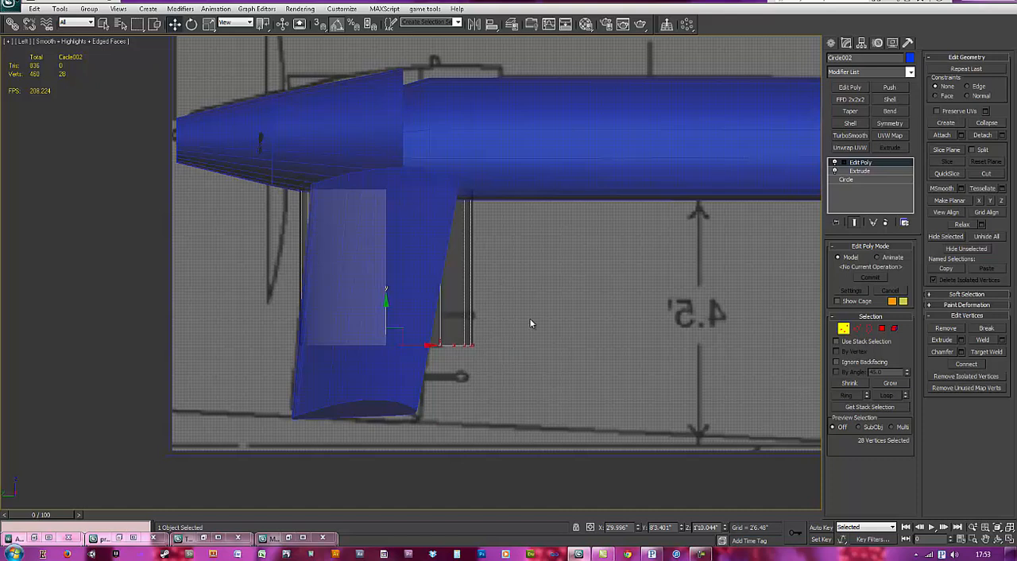
drag(552, 393, 250, 113)
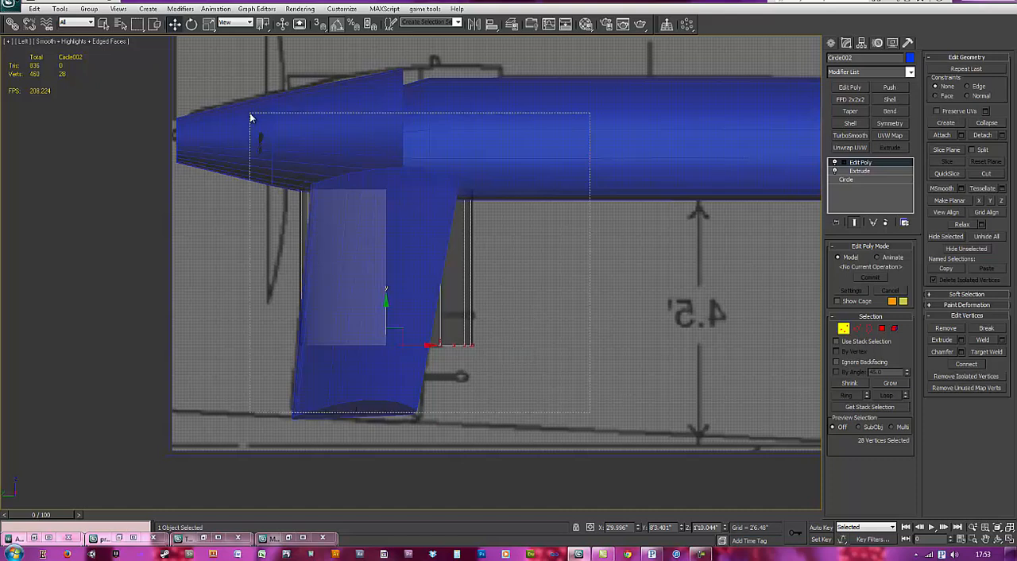
mouse_move(430, 265)
mouse_down()
mouse_move(398, 267)
mouse_move(415, 268)
mouse_up()
key(w)
key(r)
key(w)
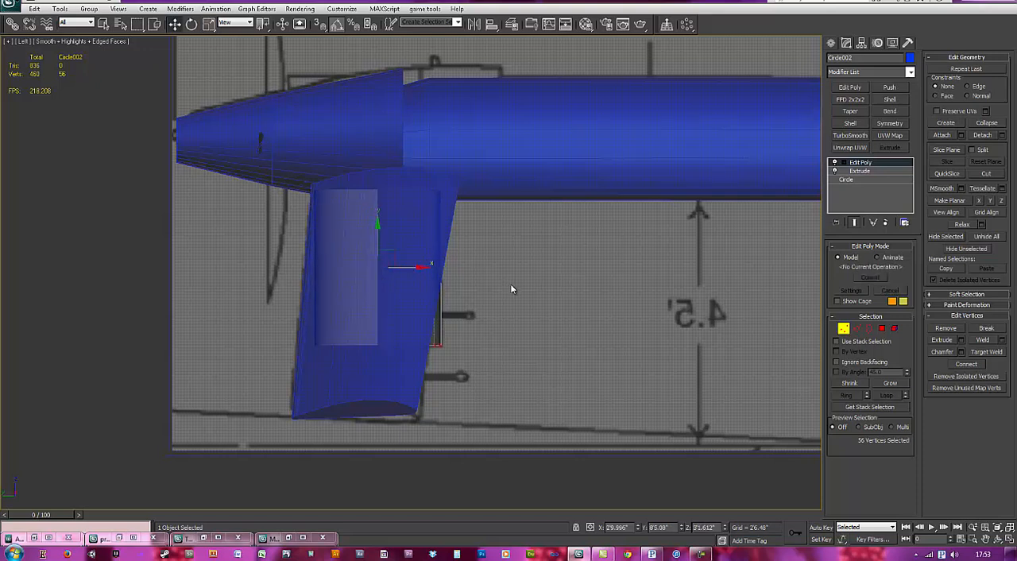
Step: Inspect the fin from an angle and from the left, leave vertex editing and clear the selection
alt+middle_drag(498, 309, 431, 302)
click(407, 311)
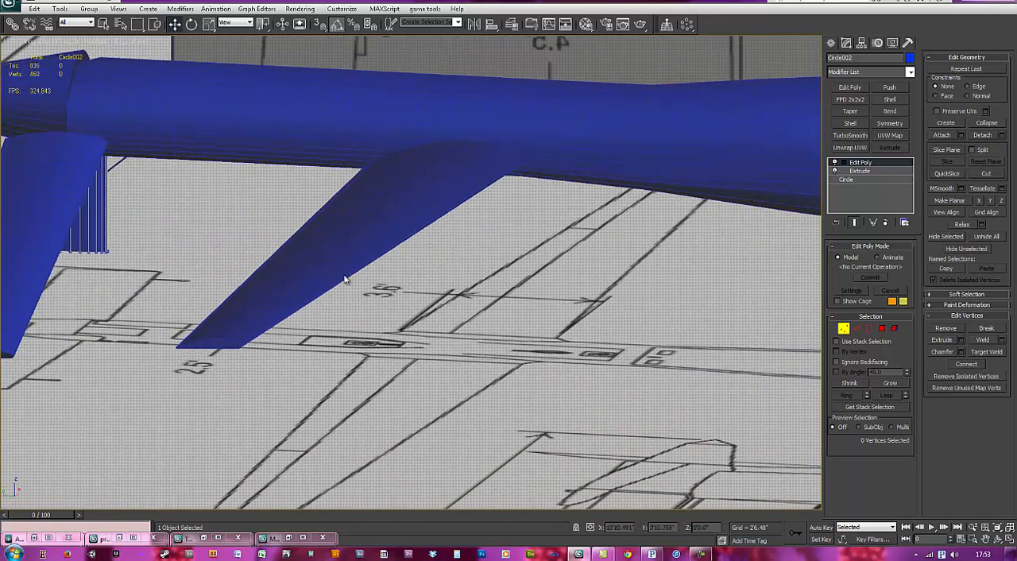
key(l)
key(z)
middle_drag(519, 345, 147, 253)
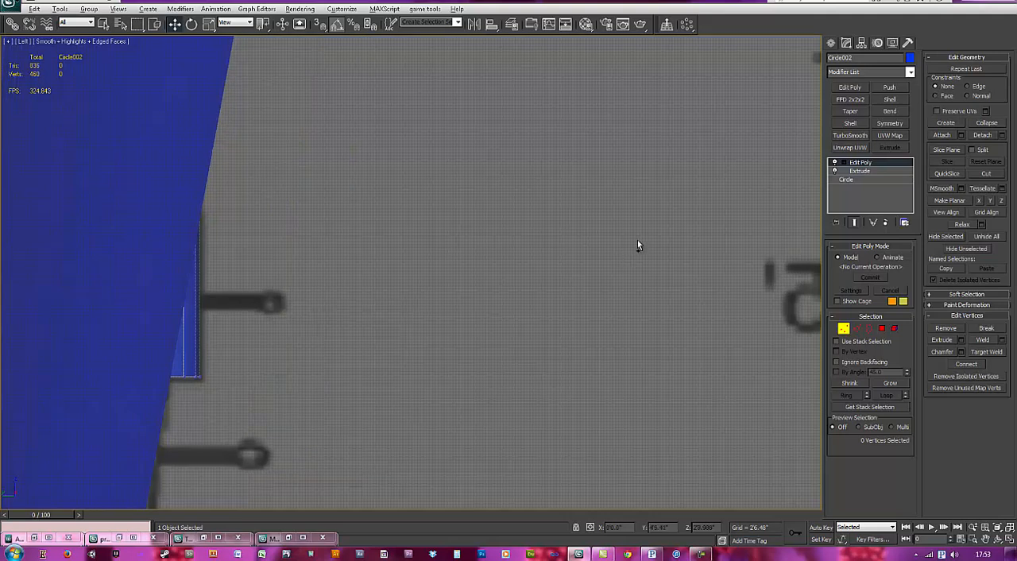
scroll(637, 241, down, 3)
middle_drag(575, 259, 12, 81)
key(z)
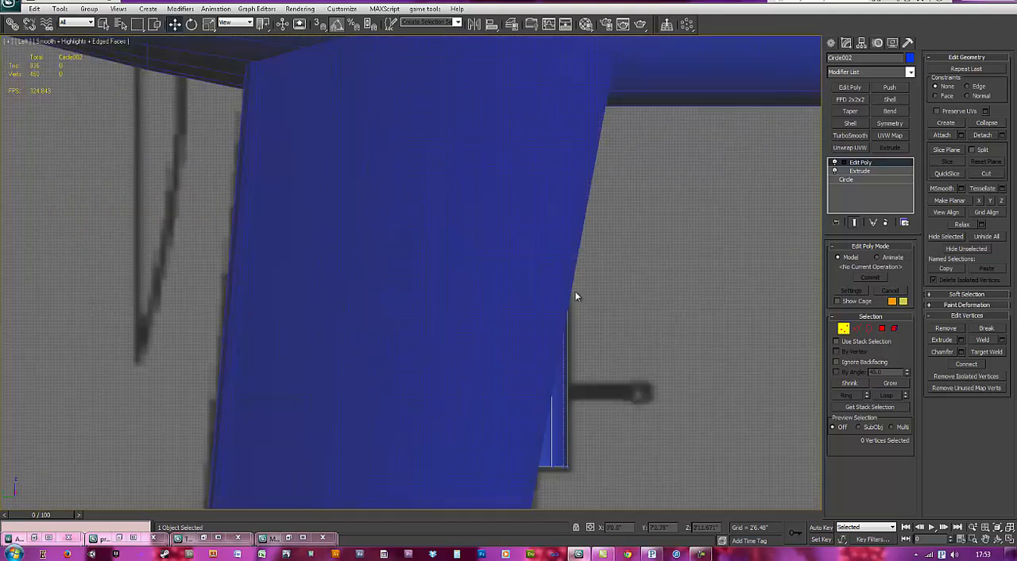
click(878, 164)
click(728, 247)
key(shift+z)
key(z)
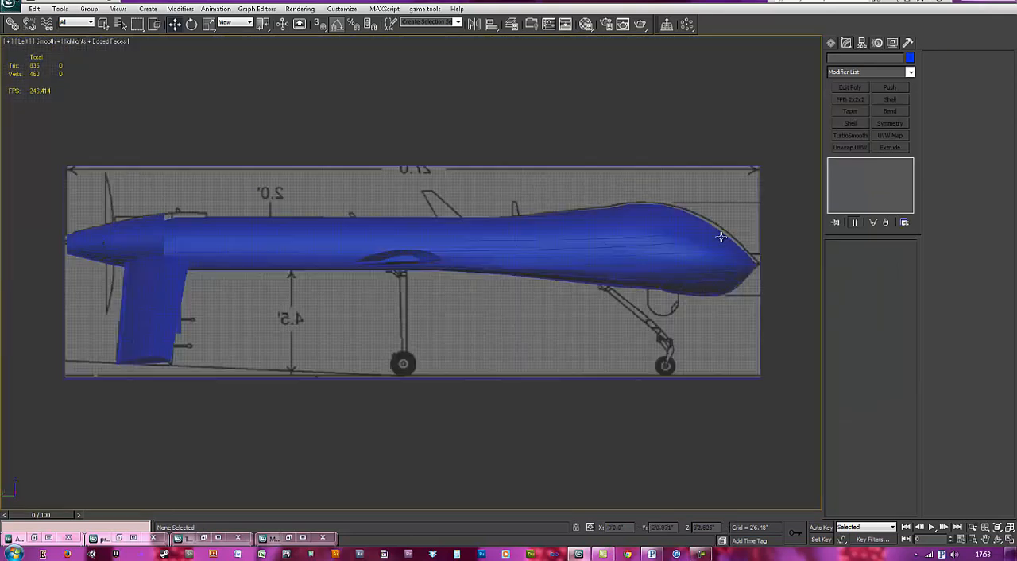
Step: Draw a rectangle over the main landing-gear leg on the blueprint, about 3'4.8" long and 0'3.2" wide
scroll(392, 311, up, 5)
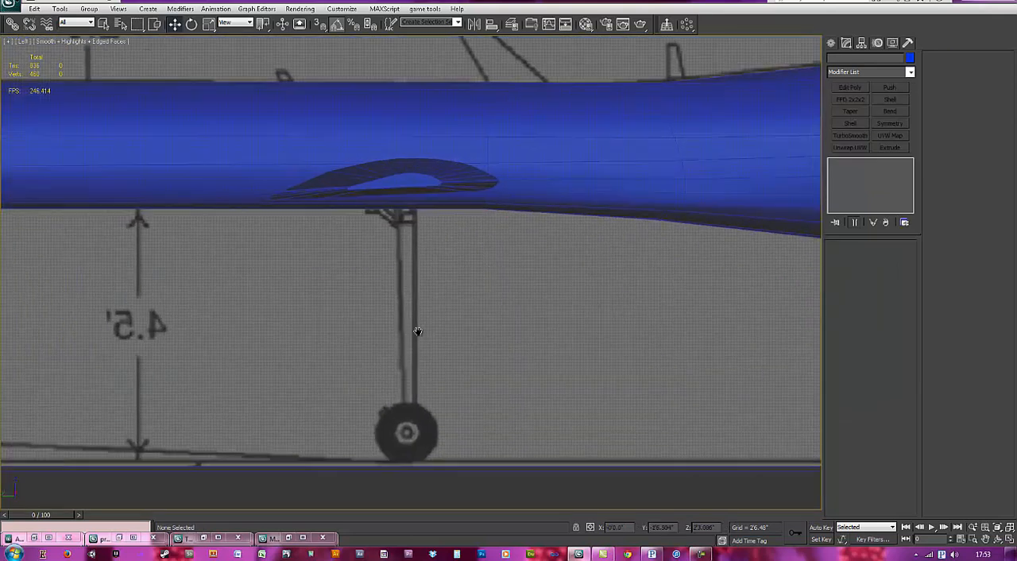
scroll(417, 332, up, 1)
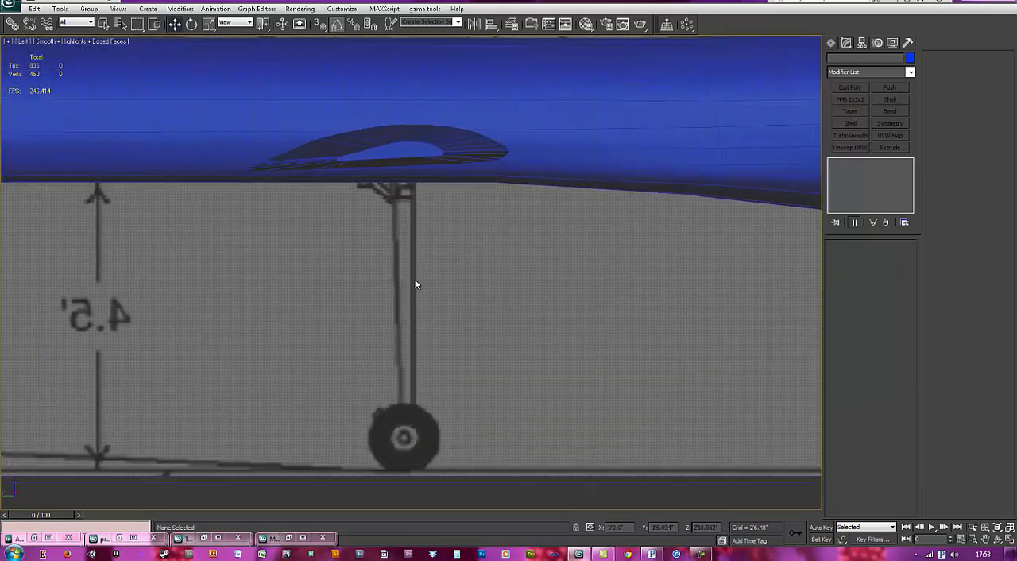
click(831, 43)
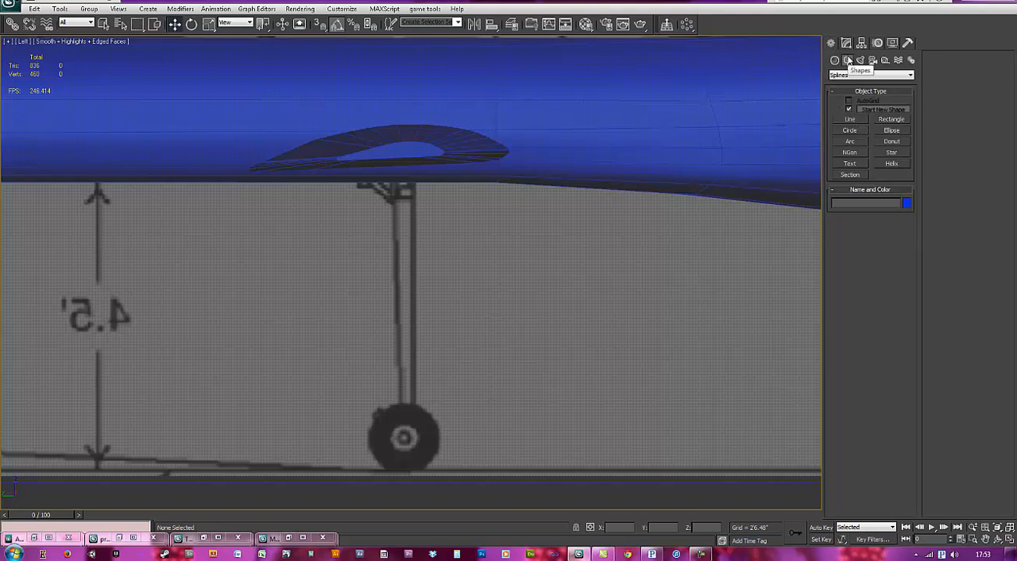
click(891, 119)
drag(394, 186, 411, 425)
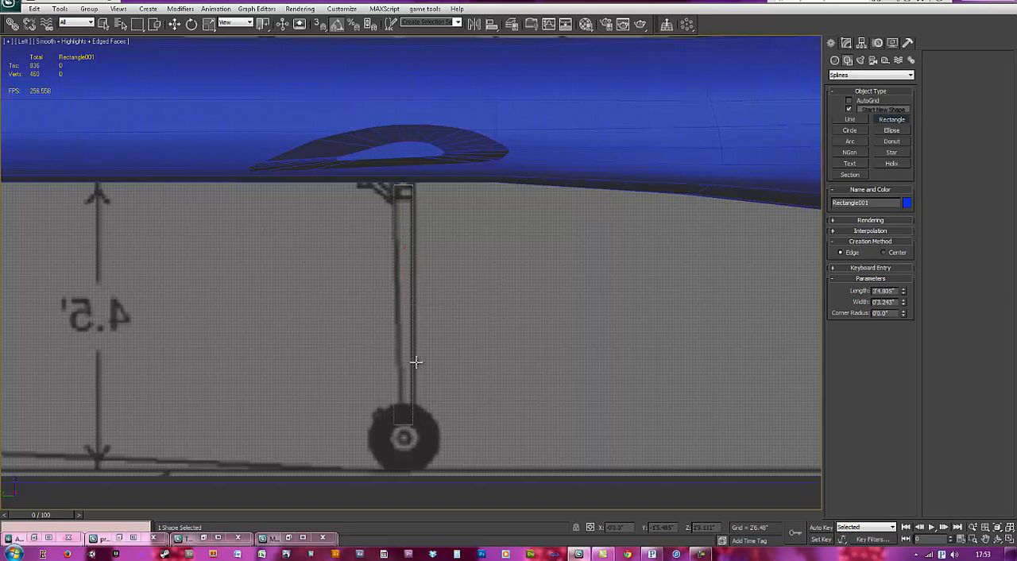
right_click(434, 344)
Step: Extrude the leg rectangle and reduce the extrusion amount to 0'3.45" while viewing it from above
click(844, 44)
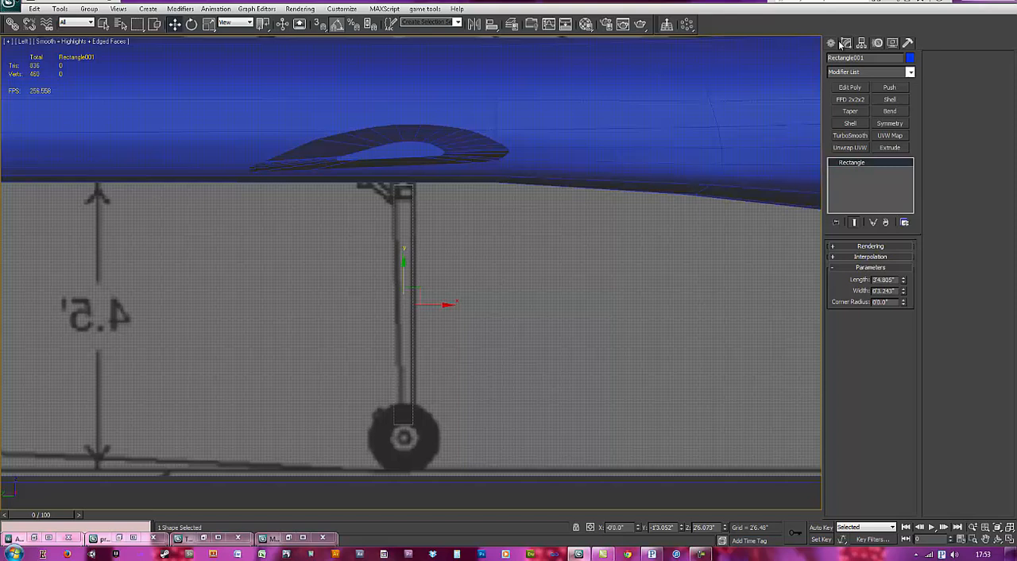
click(890, 148)
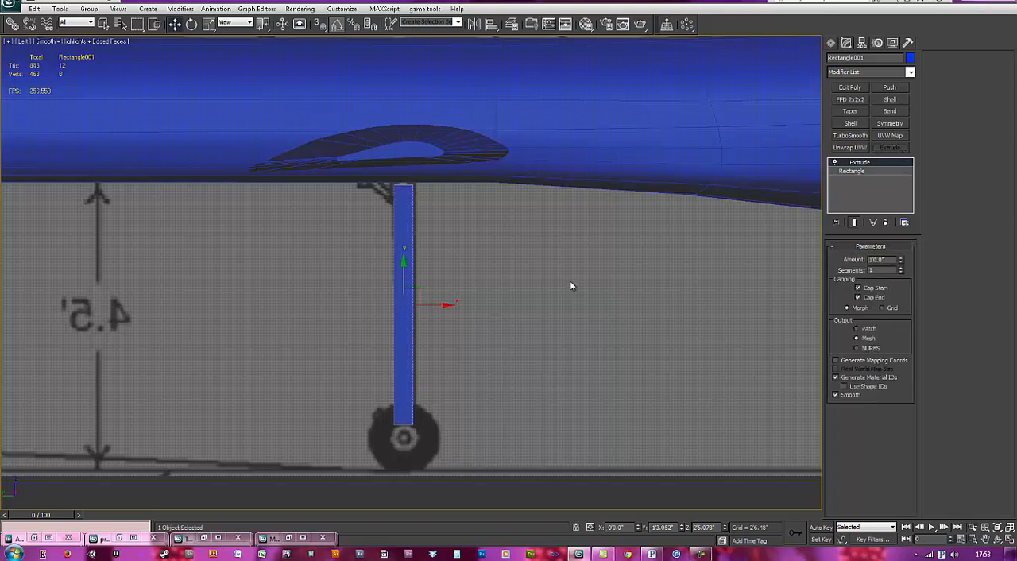
key(ctrl+z)
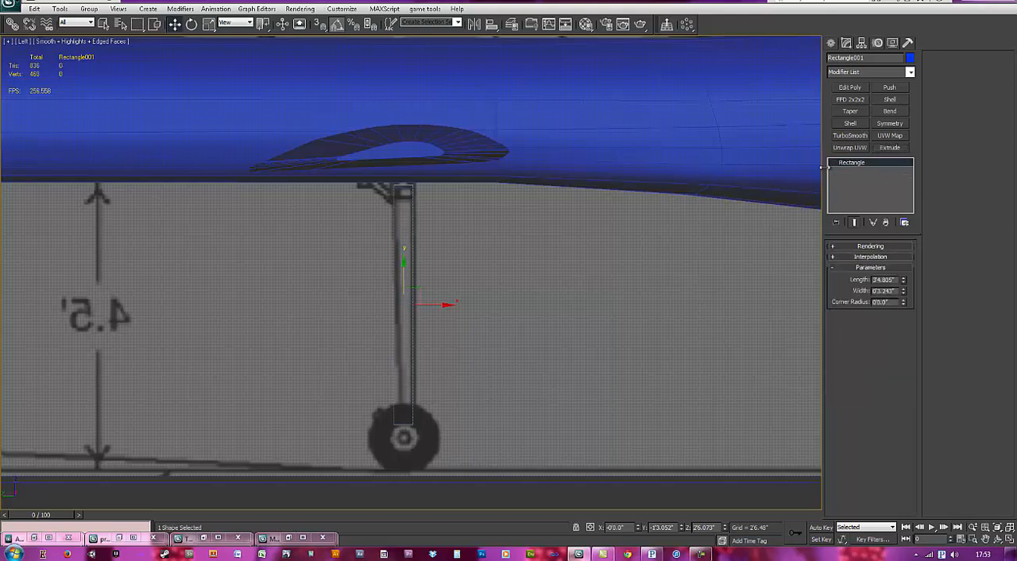
click(890, 147)
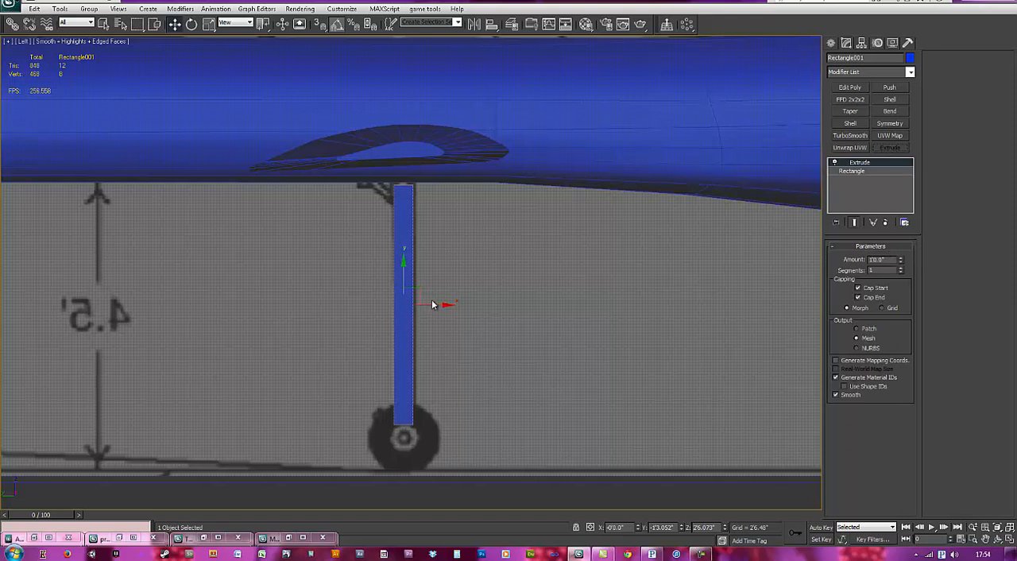
key(t)
key(F3)
scroll(540, 280, down, 10)
middle_drag(606, 357, 536, 338)
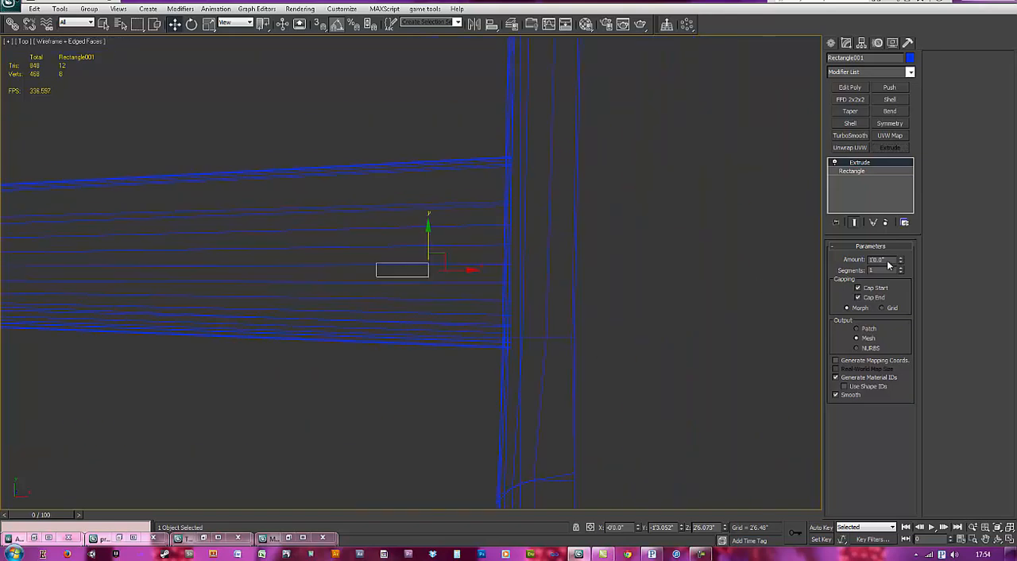
drag(900, 261, 907, 348)
middle_drag(487, 337, 326, 292)
scroll(383, 231, down, 6)
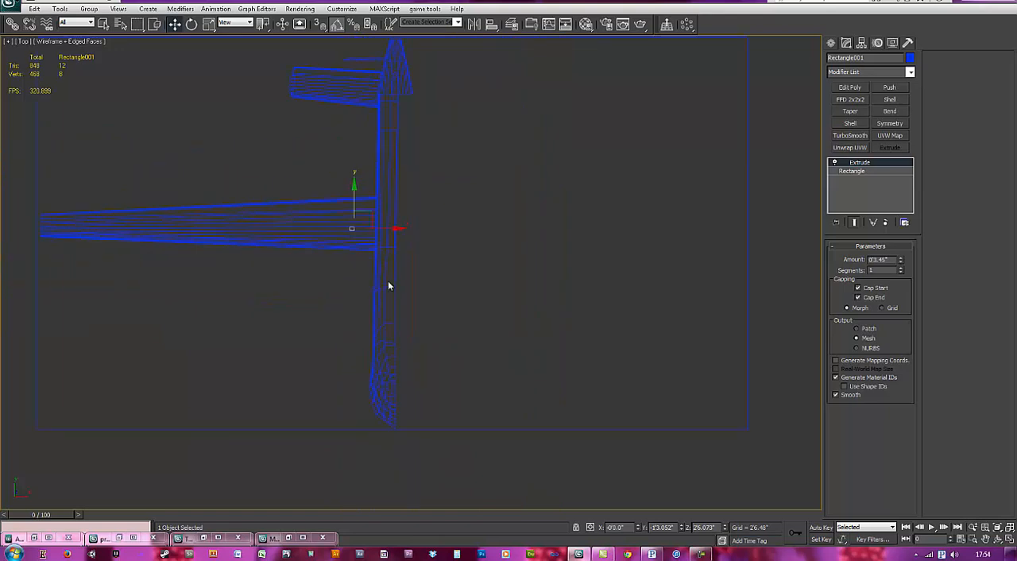
Step: Centre the pivot of the extruded landing-gear leg on the object
scroll(381, 250, up, 1)
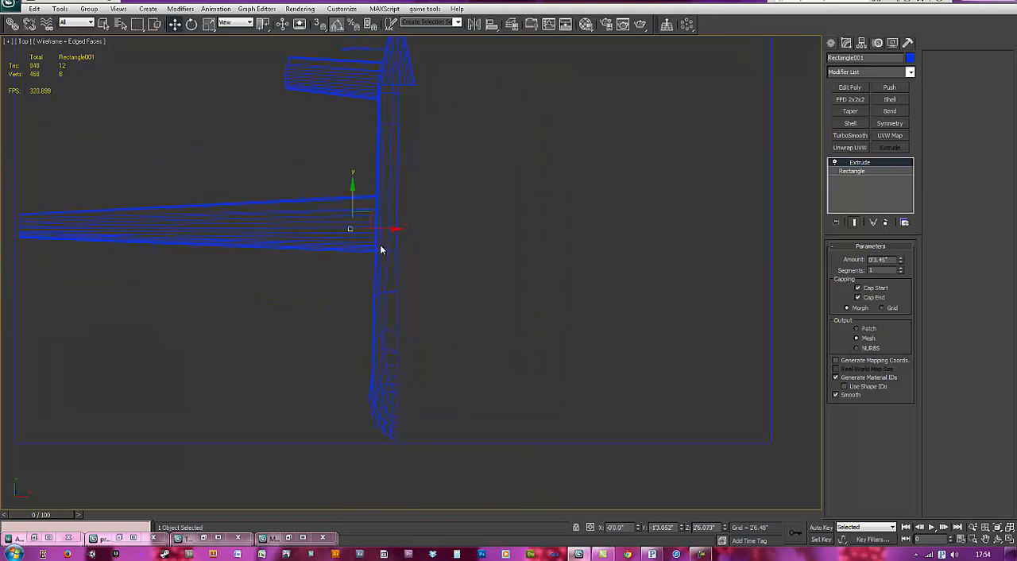
click(861, 43)
click(888, 110)
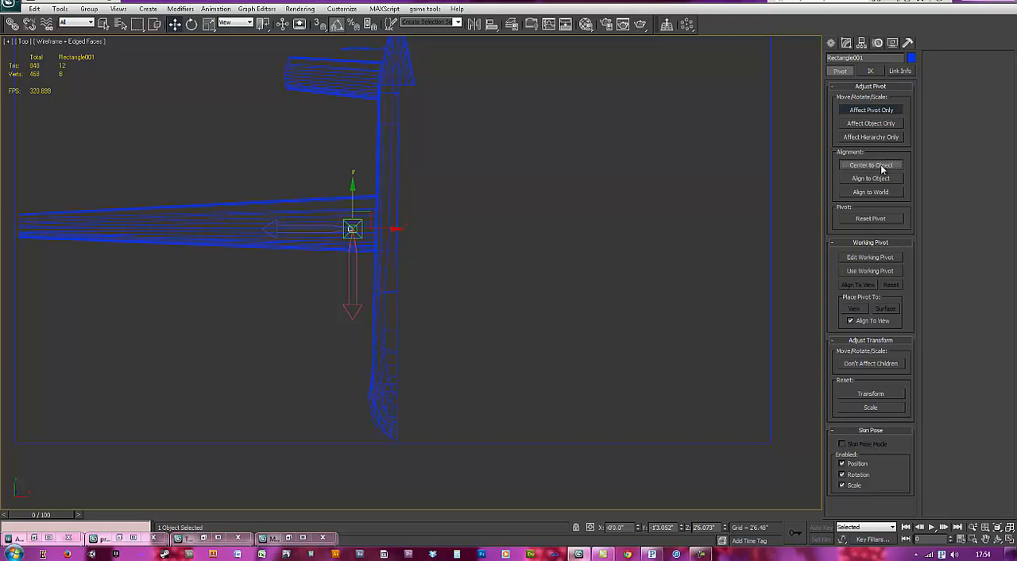
click(886, 114)
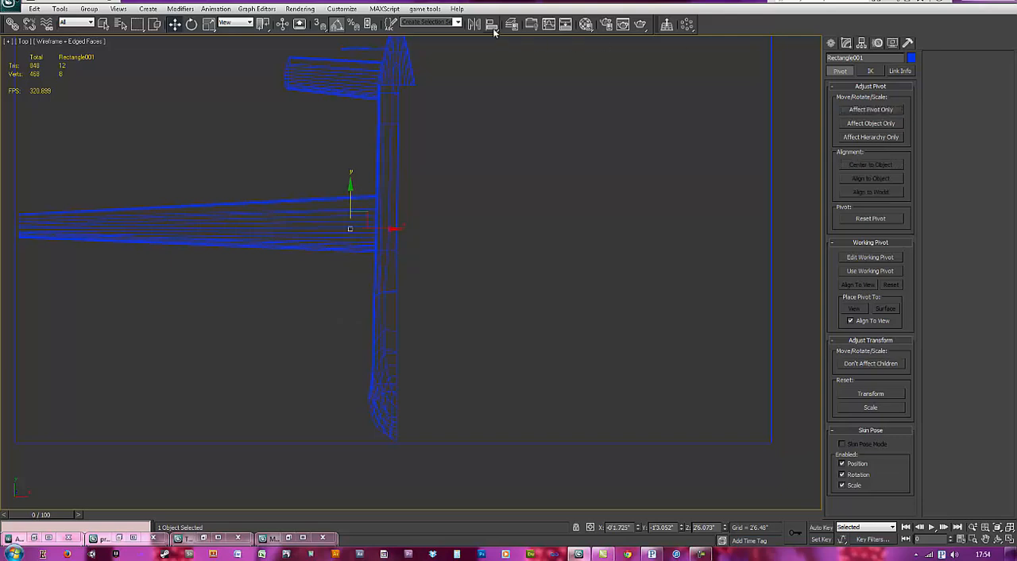
Step: Align the leg to the fuselage on X, Y and Z, pivot point to pivot point
key(q)
click(384, 332)
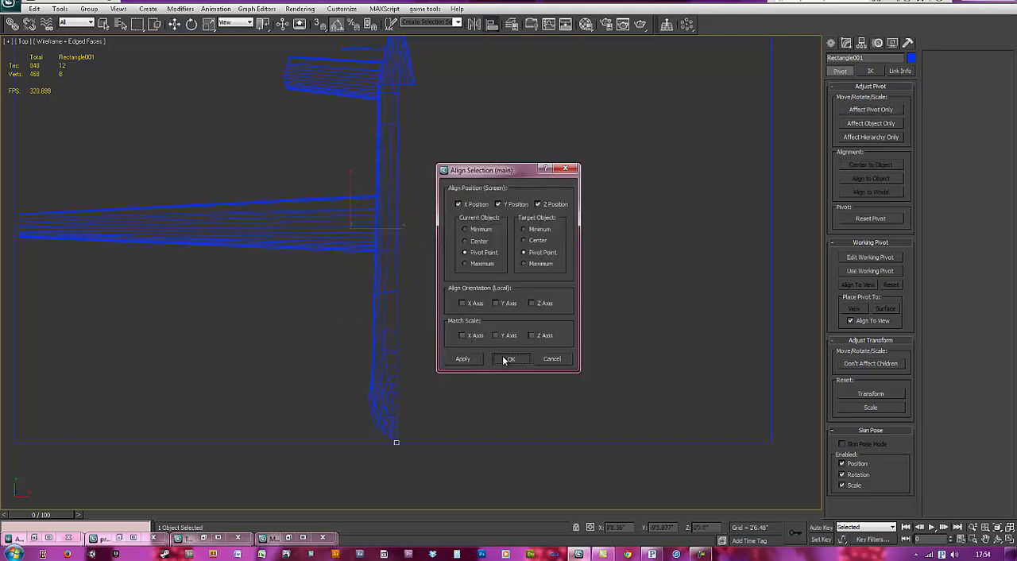
click(503, 359)
Step: Move the leg back along the fuselage and down onto the main-gear leg of the side blueprint
drag(396, 410, 390, 213)
key(l)
key(z)
scroll(463, 278, down, 2)
middle_drag(482, 339, 482, 315)
middle_drag(477, 336, 471, 300)
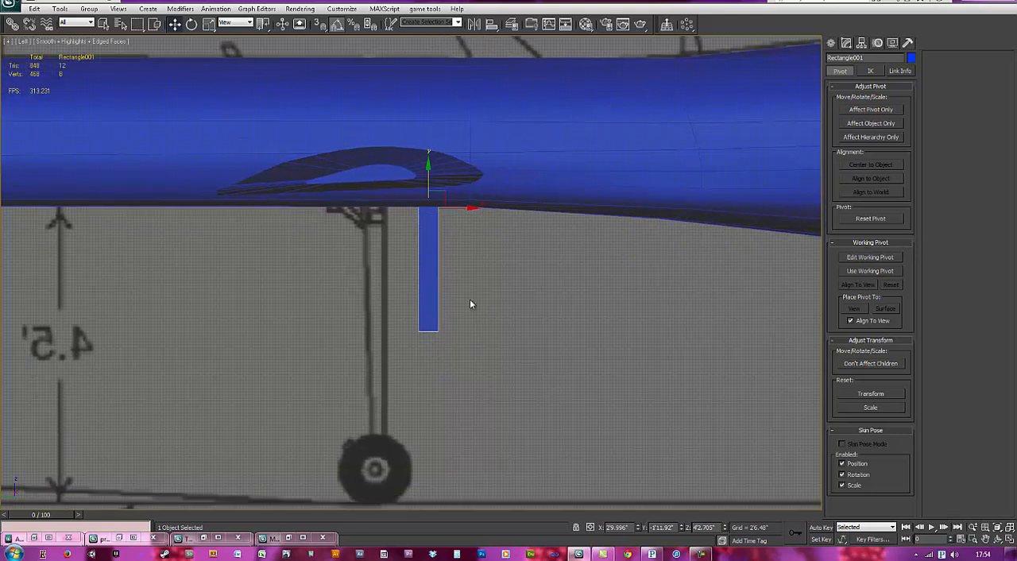
drag(446, 190, 393, 311)
Step: Add an Edit Poly modifier to the leg and lower its four bottom vertices to the wheel hub
click(834, 44)
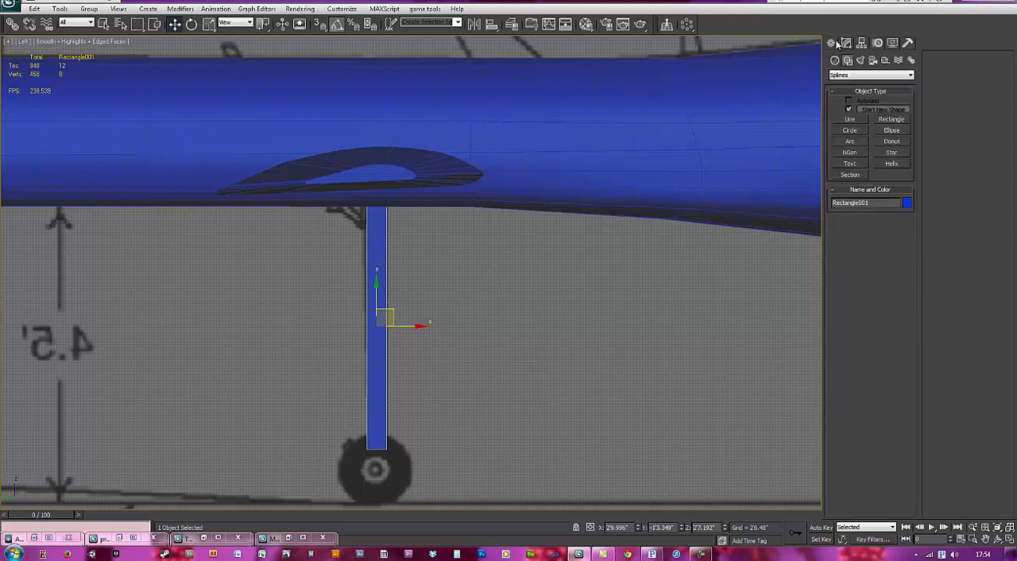
click(847, 45)
click(849, 88)
key(1)
drag(445, 471, 370, 433)
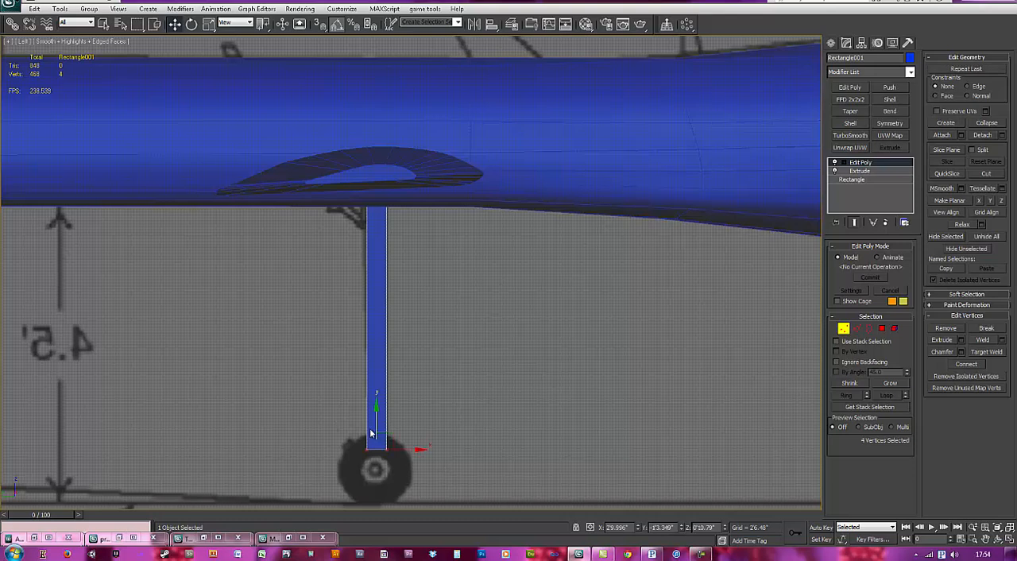
middle_drag(370, 433, 375, 381)
drag(381, 372, 383, 383)
middle_drag(396, 384, 396, 361)
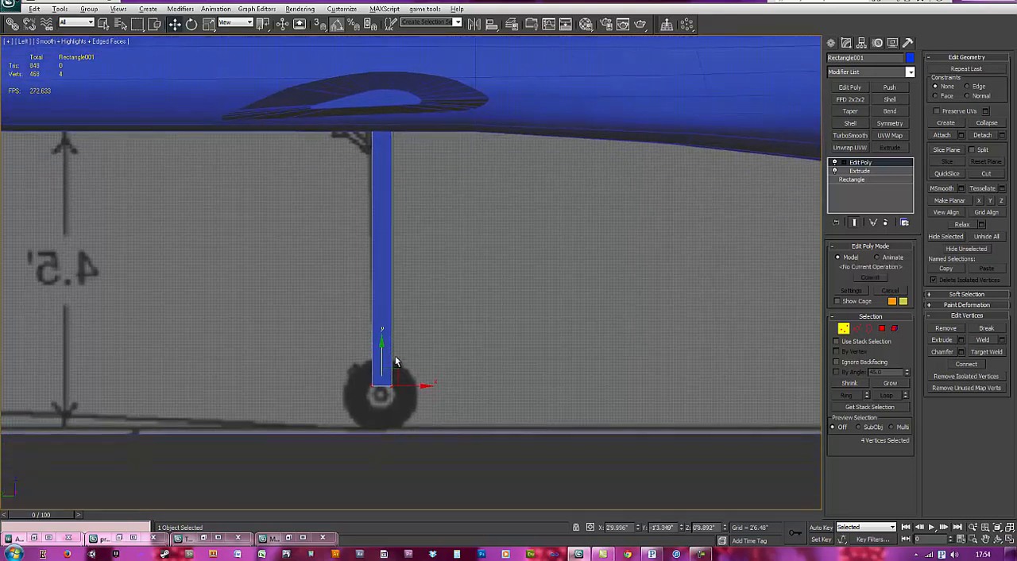
Step: Make the leg see-through and shift its corner vertices so that it tapers along the blueprint outline
key(alt+x)
scroll(429, 295, up, 2)
drag(366, 431, 414, 411)
middle_drag(405, 179, 406, 245)
drag(371, 228, 350, 167)
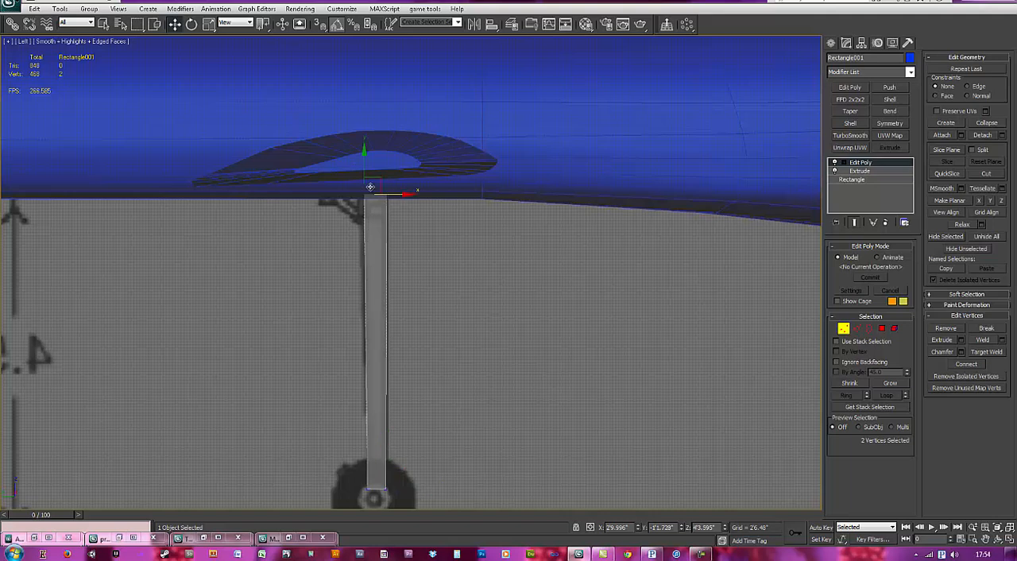
drag(392, 195, 386, 195)
middle_drag(402, 226, 459, 198)
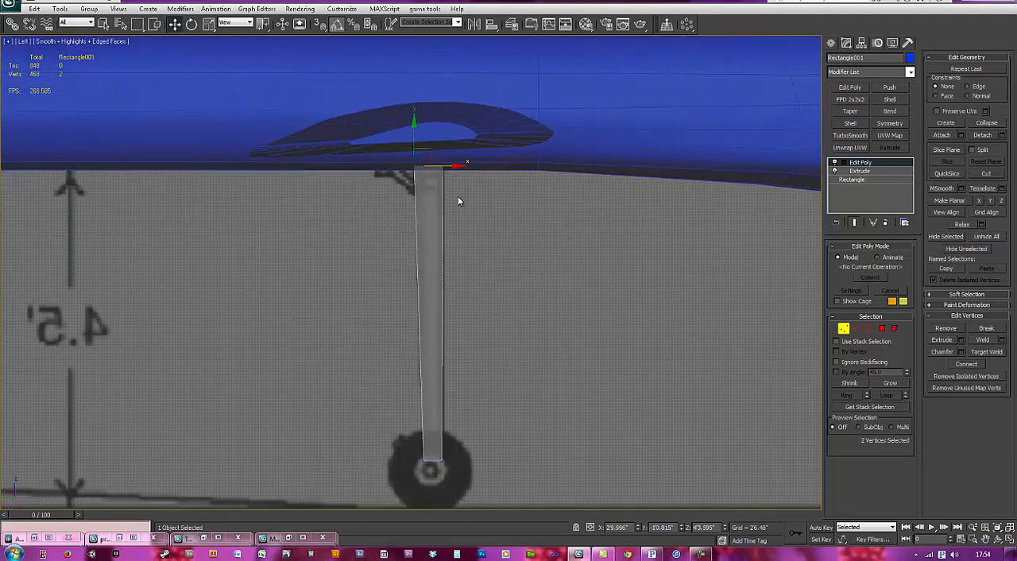
Step: Leave vertex editing and rotate a copy of the leg by 40 degrees for the diagonal brace
click(844, 328)
scroll(456, 241, up, 4)
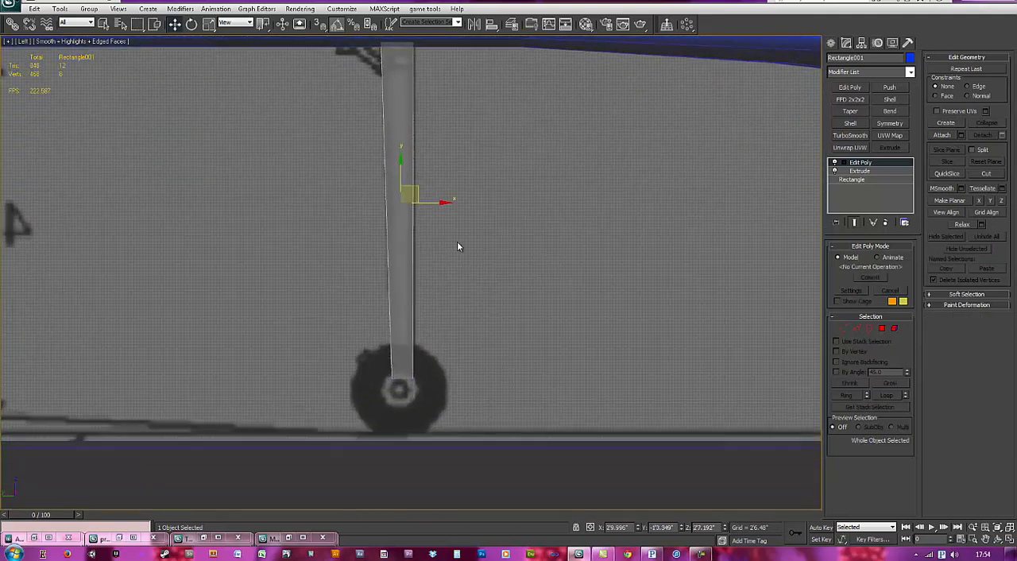
key(e)
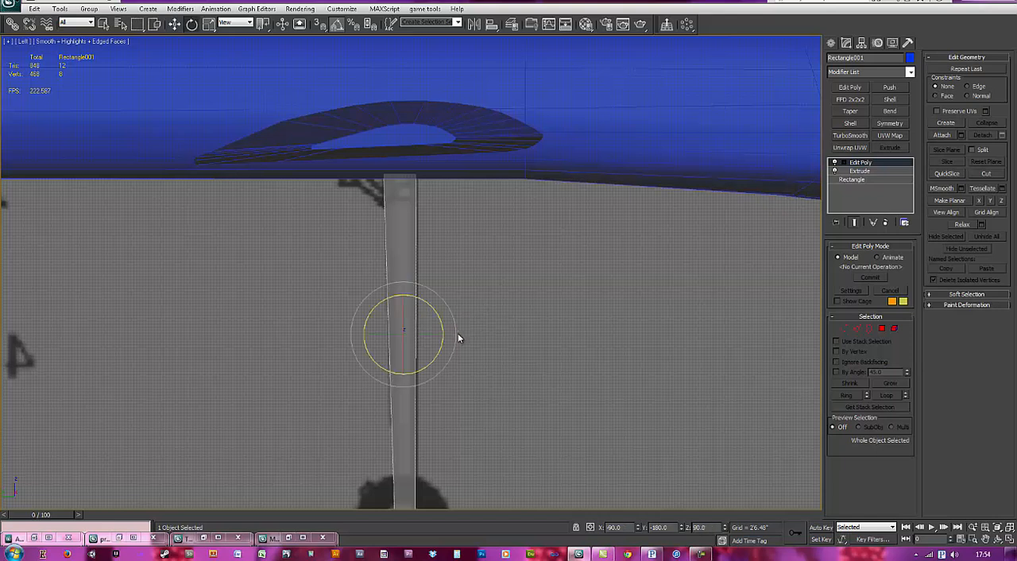
shift+drag(443, 321, 436, 305)
click(509, 319)
key(1)
middle_drag(496, 372, 496, 344)
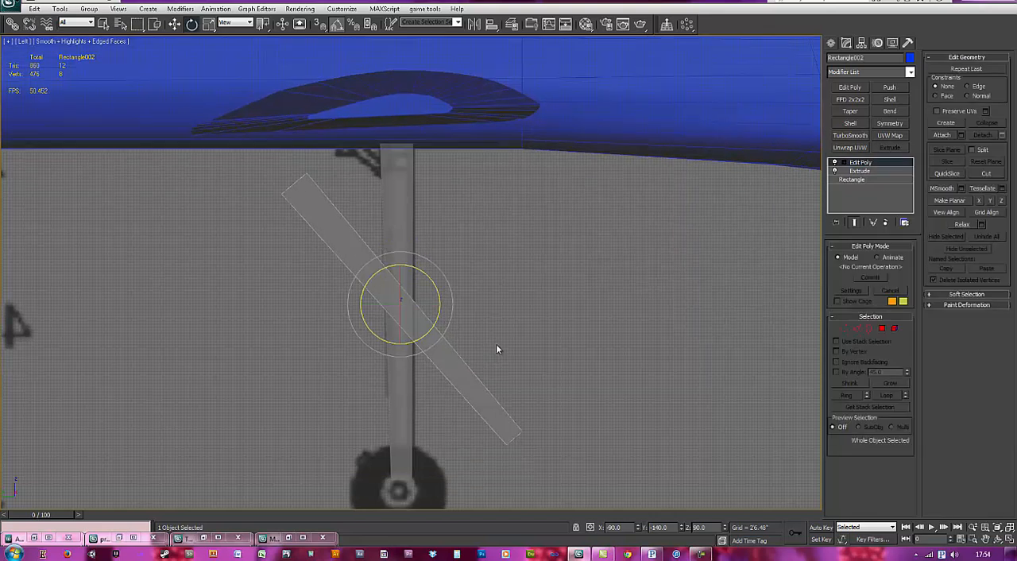
Step: Move the rotated copy behind the top of the leg and shorten it by its end vertices to match the blueprint brace
drag(321, 173, 371, 116)
right_click(325, 166)
click(348, 178)
drag(297, 237, 361, 127)
drag(563, 468, 484, 402)
drag(536, 427, 401, 148)
drag(406, 201, 362, 121)
click(411, 194)
middle_drag(475, 251, 383, 244)
scroll(383, 245, down, 1)
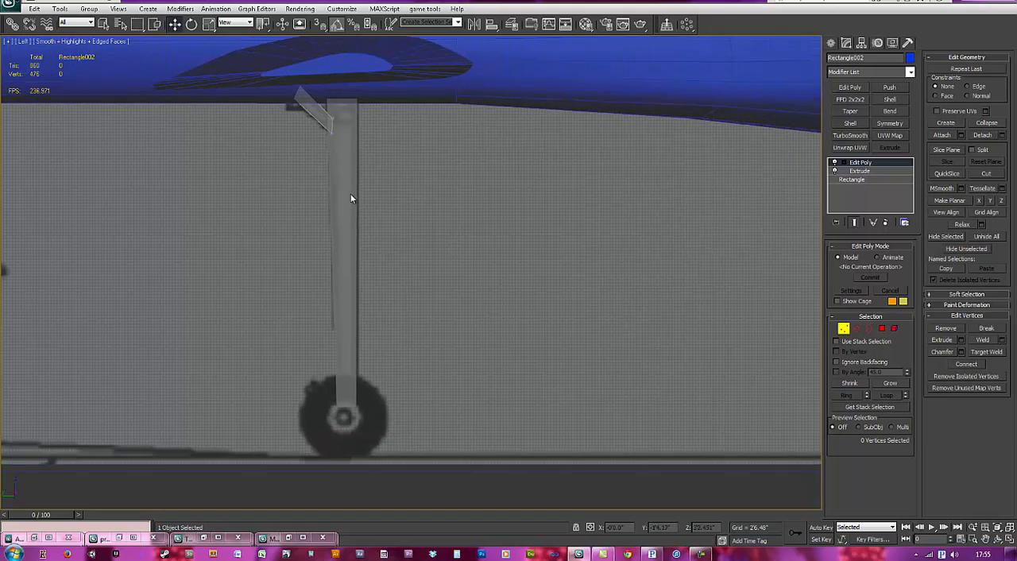
Step: Leave vertex editing on the brace, select the main leg and turn its see-through display off
key(1)
click(340, 289)
key(alt+x)
alt+middle_drag(332, 290, 356, 302)
mouse_move(451, 321)
alt+middle_down()
mouse_move(438, 310)
mouse_move(447, 321)
alt+middle_up()
key(l)
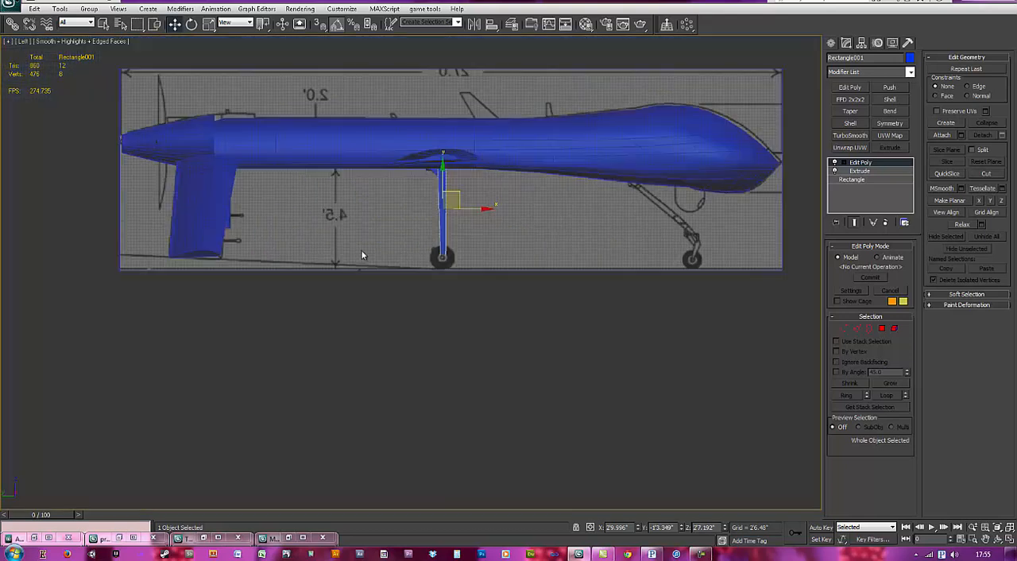
key(z)
scroll(436, 291, down, 2)
middle_drag(506, 351, 389, 337)
scroll(409, 337, down, 2)
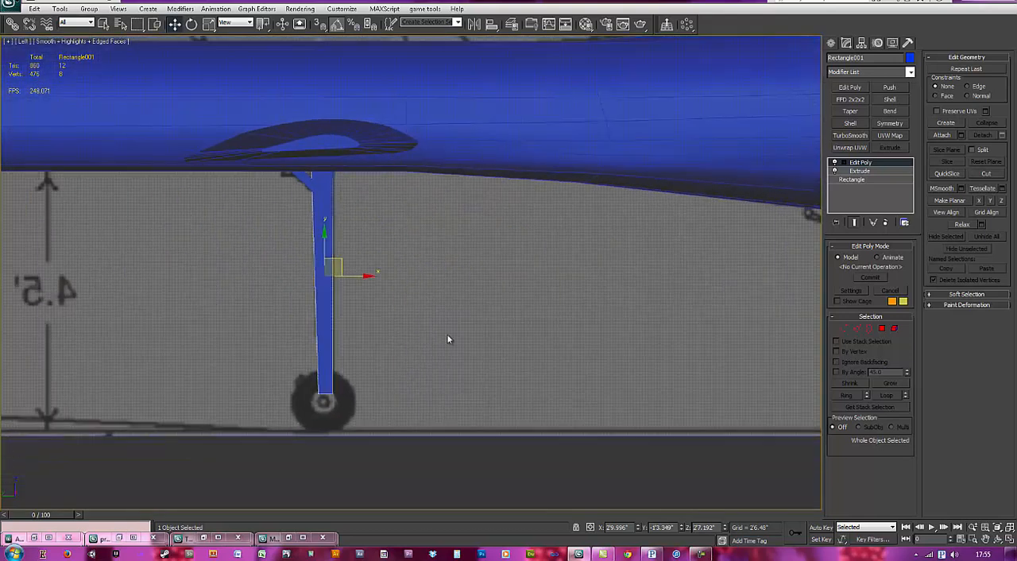
middle_drag(451, 348, 308, 321)
drag(309, 322, 155, 278)
middle_drag(321, 319, 231, 297)
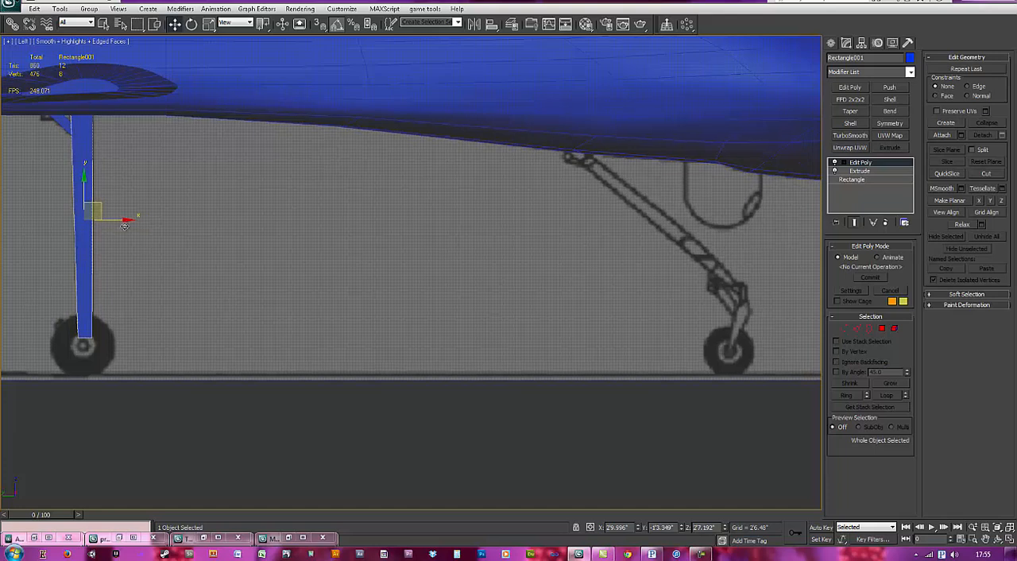
shift+drag(130, 229, 642, 227)
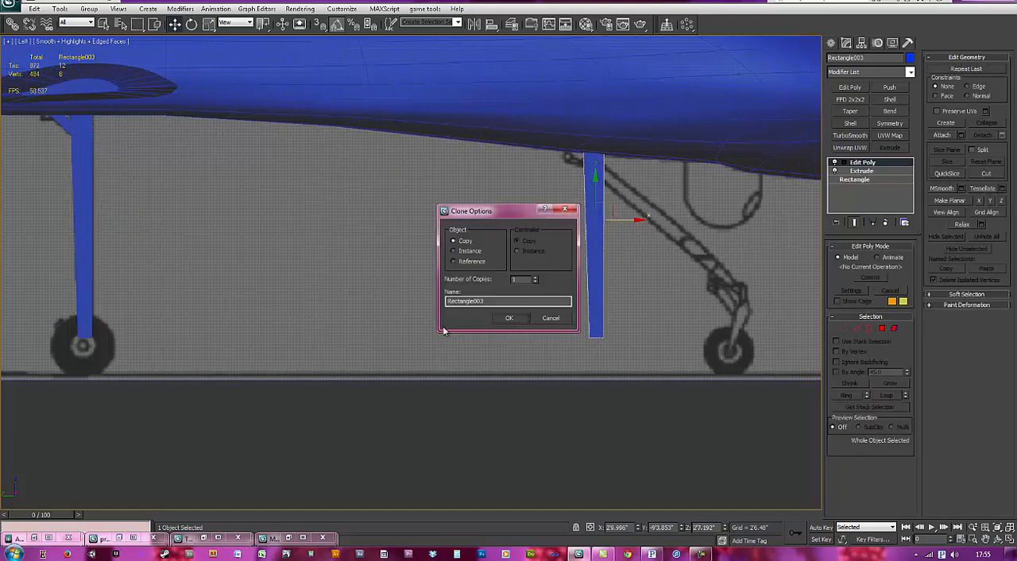
click(549, 319)
Step: Examine the nose landing gear on the side blueprint and clear the object selection
middle_drag(150, 333, 327, 311)
middle_drag(764, 274, 385, 305)
scroll(470, 267, up, 1)
scroll(469, 266, up, 1)
middle_drag(560, 249, 468, 288)
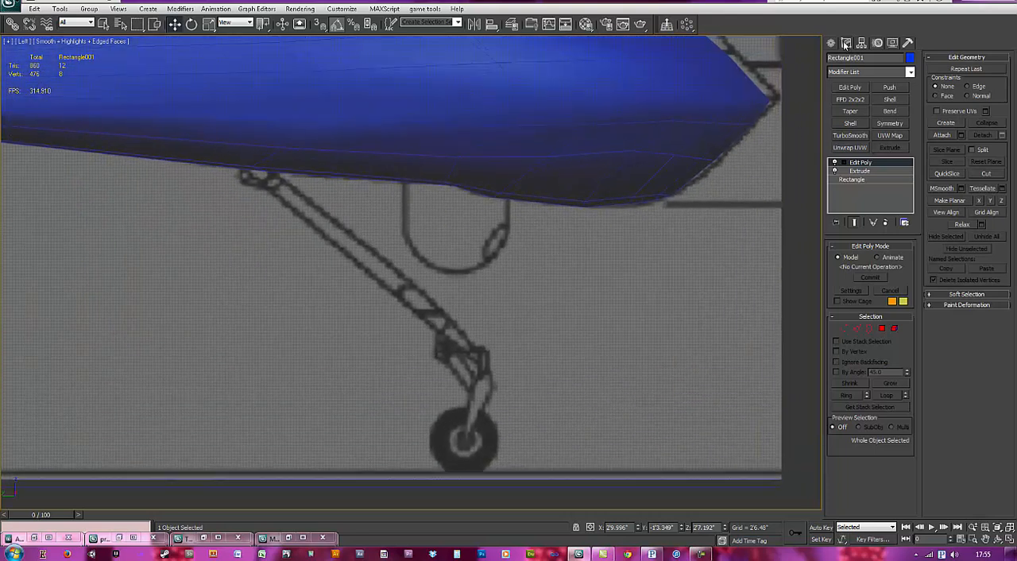
click(802, 339)
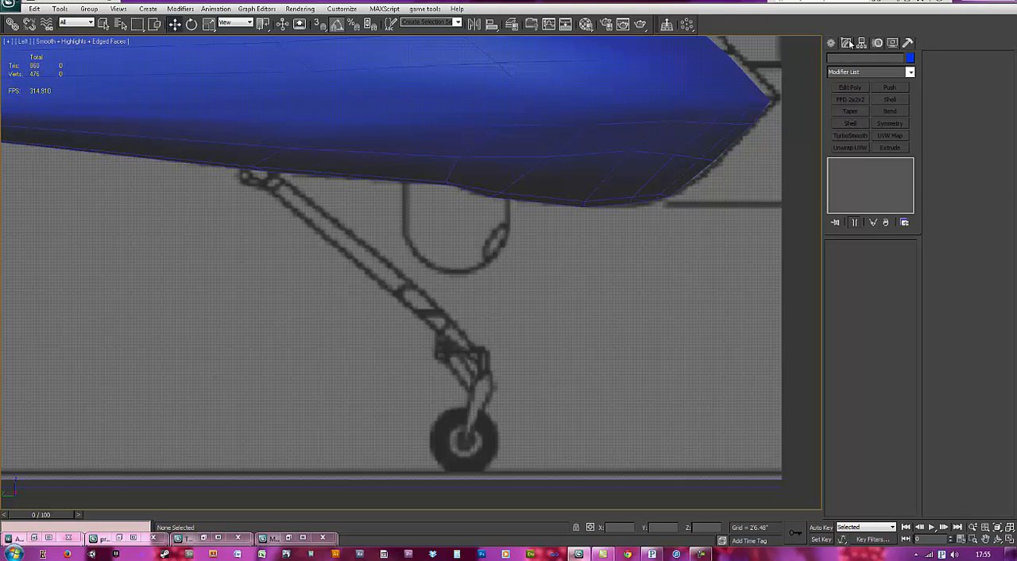
click(468, 147)
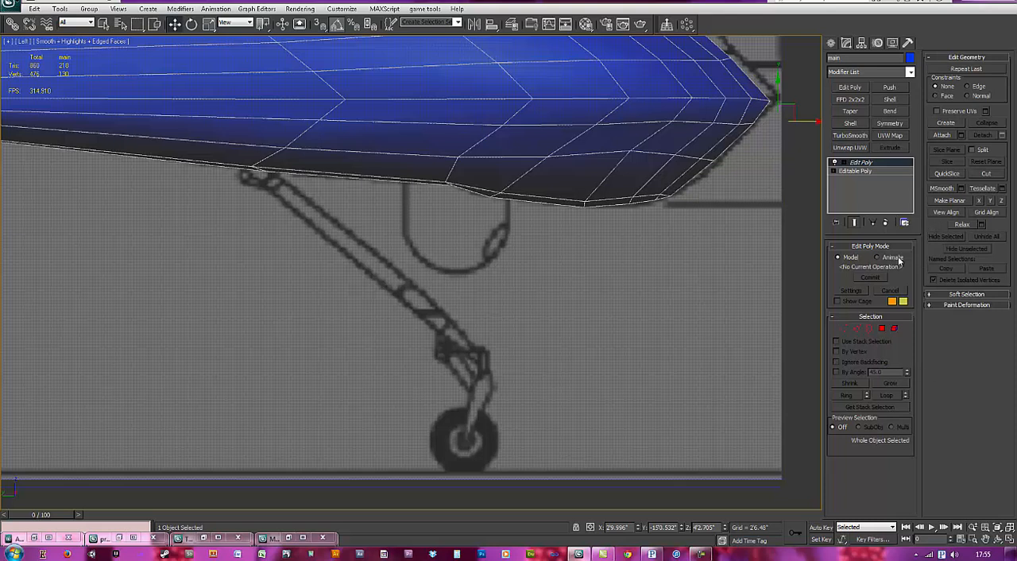
click(775, 278)
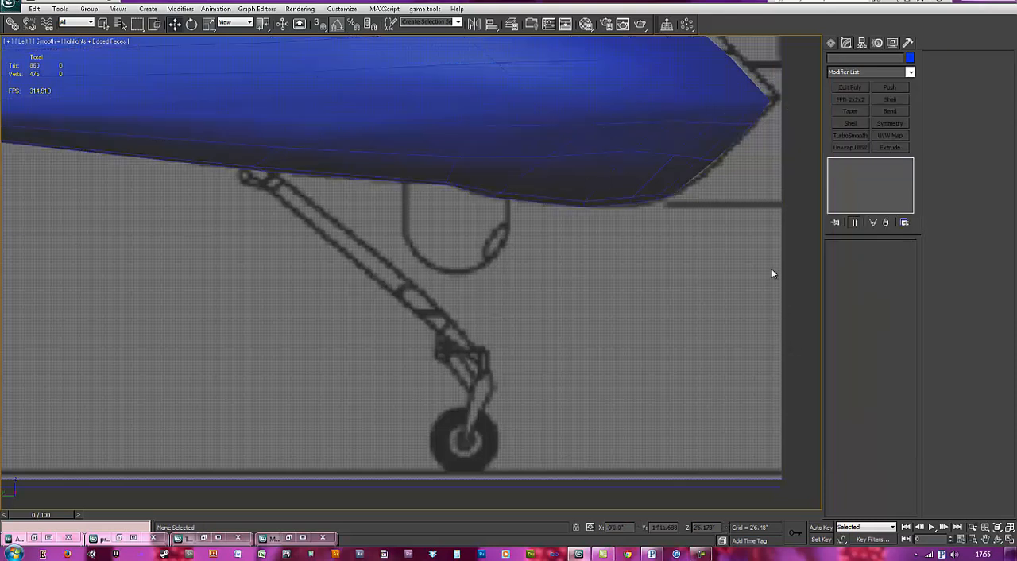
Step: Trace the front and rear edges of the nose landing-gear leg with a Line spline, curving it around the lower end
click(832, 43)
click(848, 120)
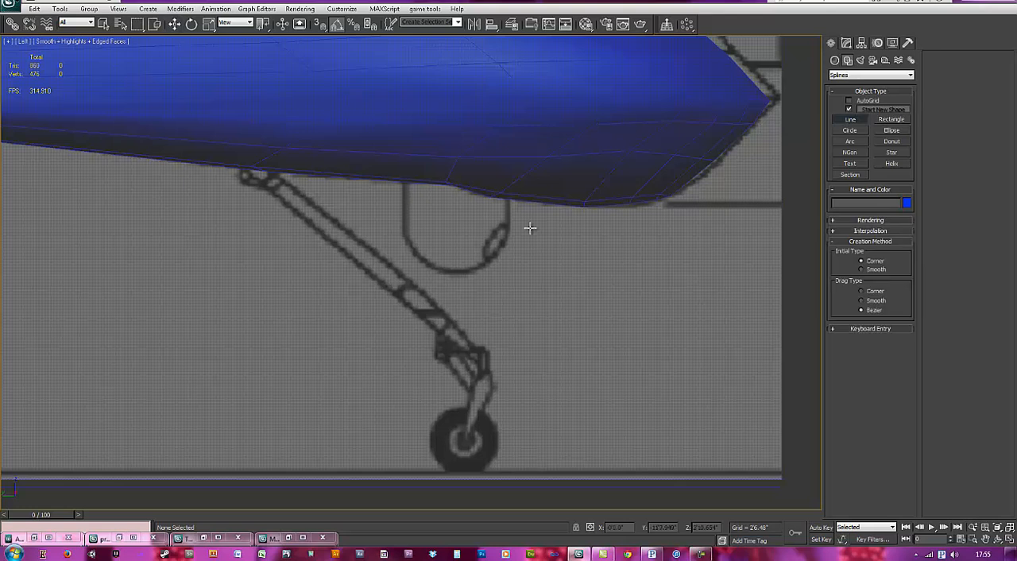
click(263, 166)
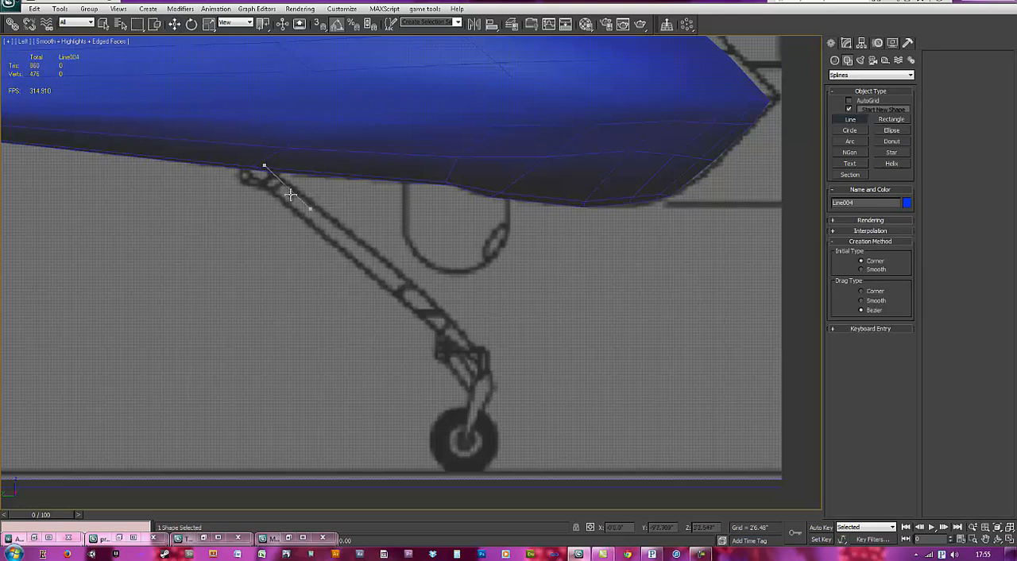
drag(470, 345, 507, 397)
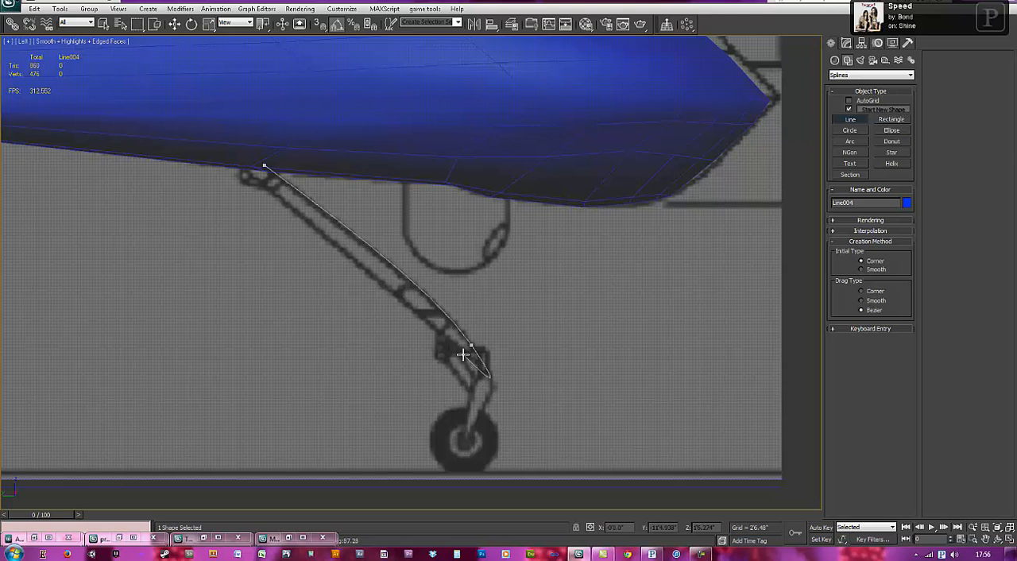
click(462, 352)
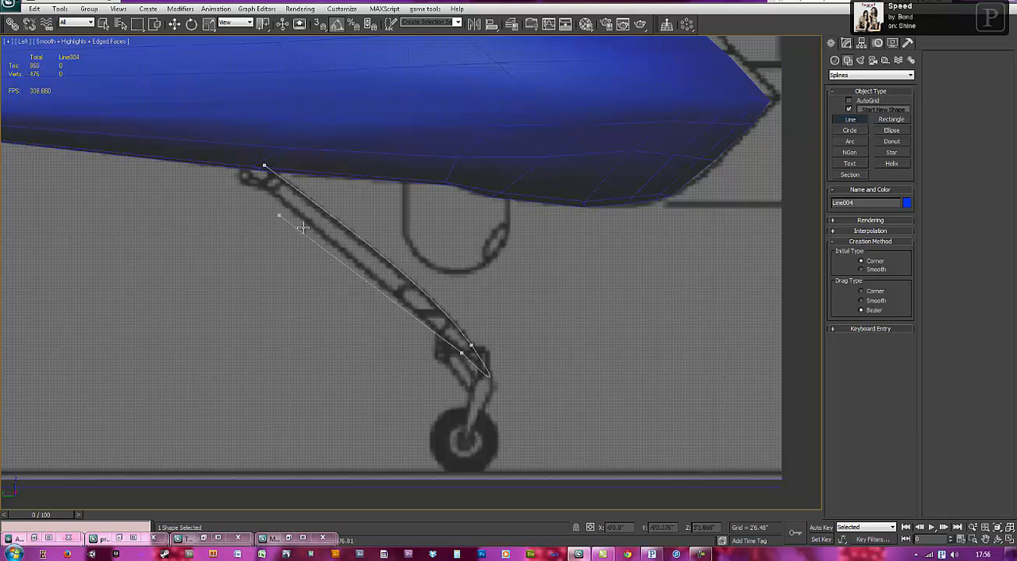
click(223, 153)
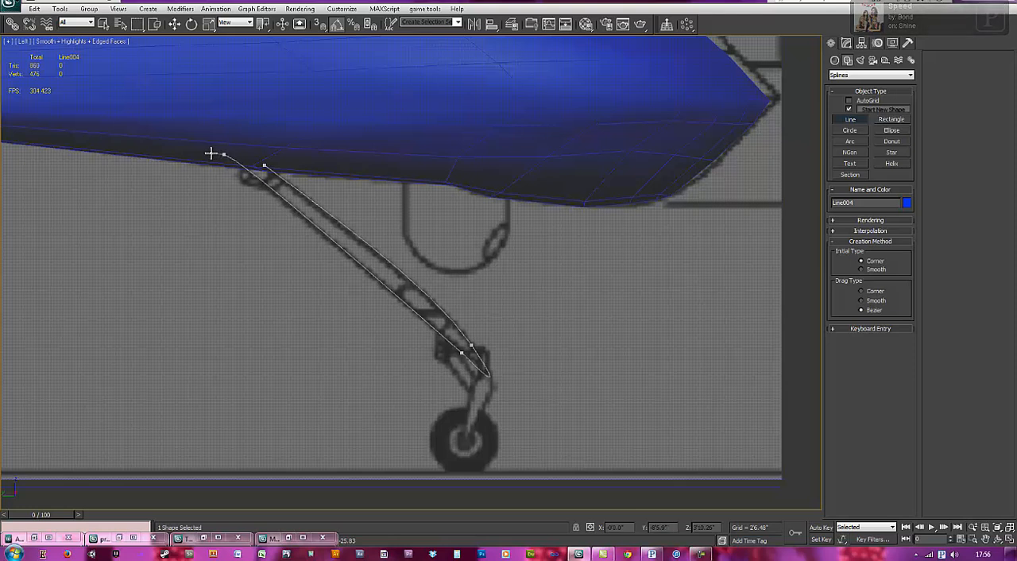
right_click(220, 163)
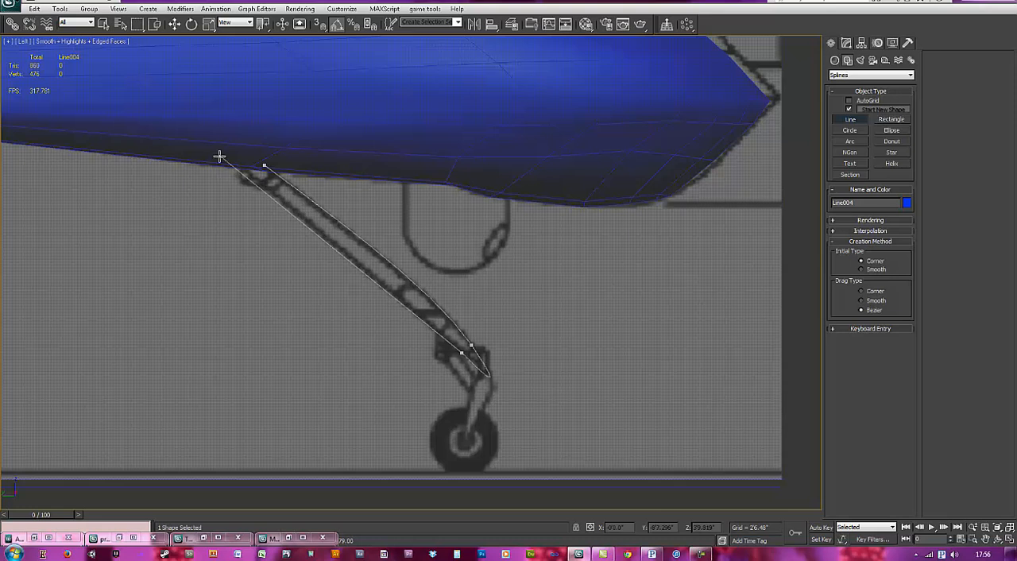
Step: Continue the leg outline into a four-sided mount inside the fuselage and close the spline at its starting point
drag(211, 151, 196, 153)
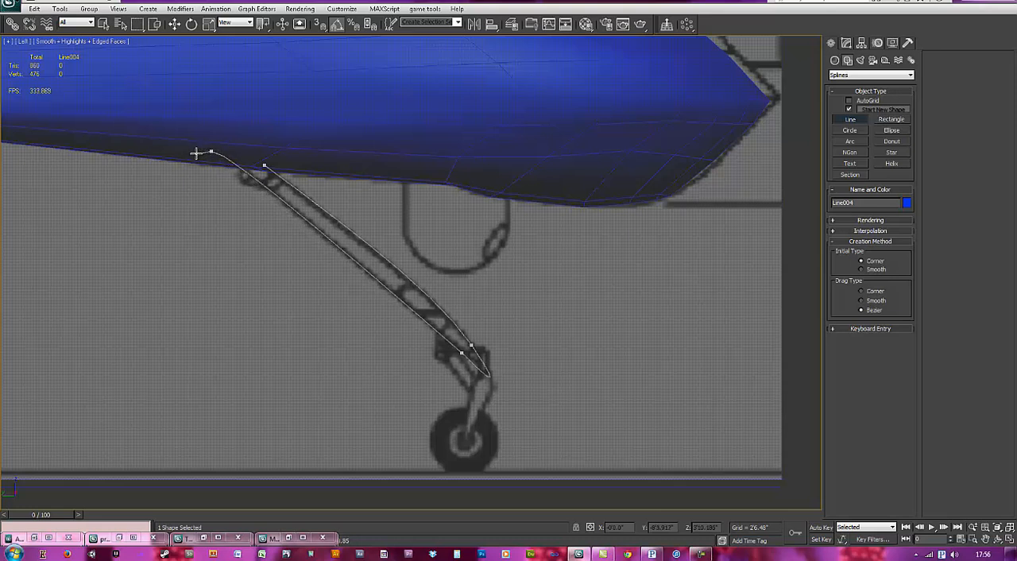
click(193, 151)
click(215, 114)
click(279, 131)
click(264, 165)
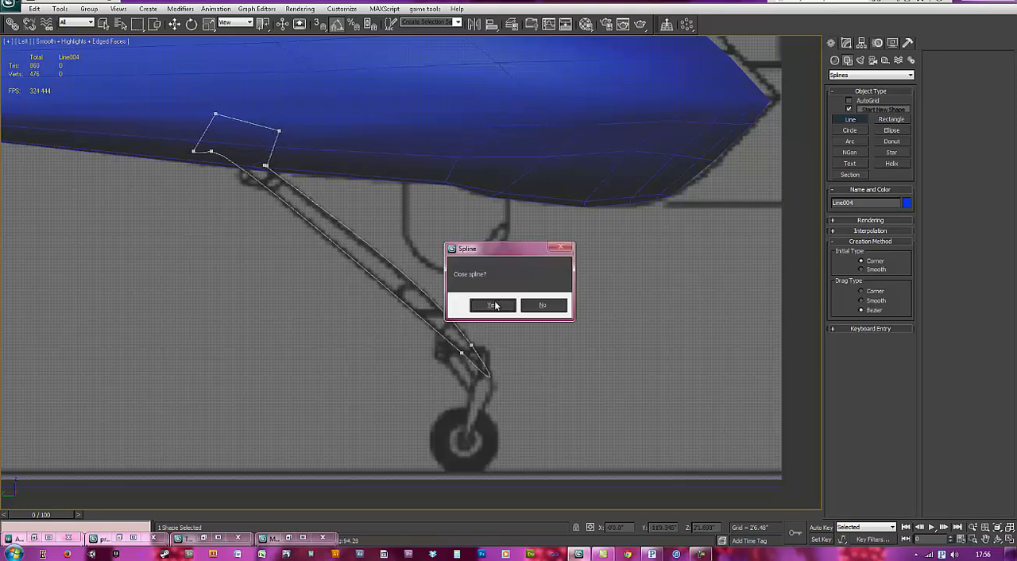
click(495, 303)
Step: Enter vertex editing on the leg outline and try to connect the two vertices near its lower end
scroll(299, 194, up, 1)
middle_drag(299, 194, 410, 268)
middle_drag(530, 332, 425, 300)
middle_drag(494, 404, 490, 386)
key(1)
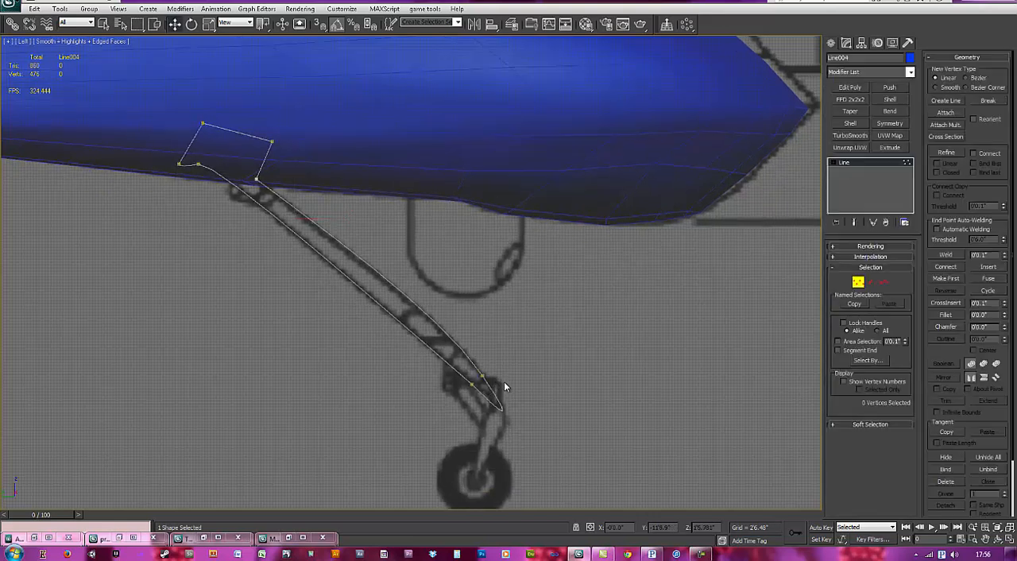
middle_drag(736, 357, 712, 325)
drag(430, 335, 473, 365)
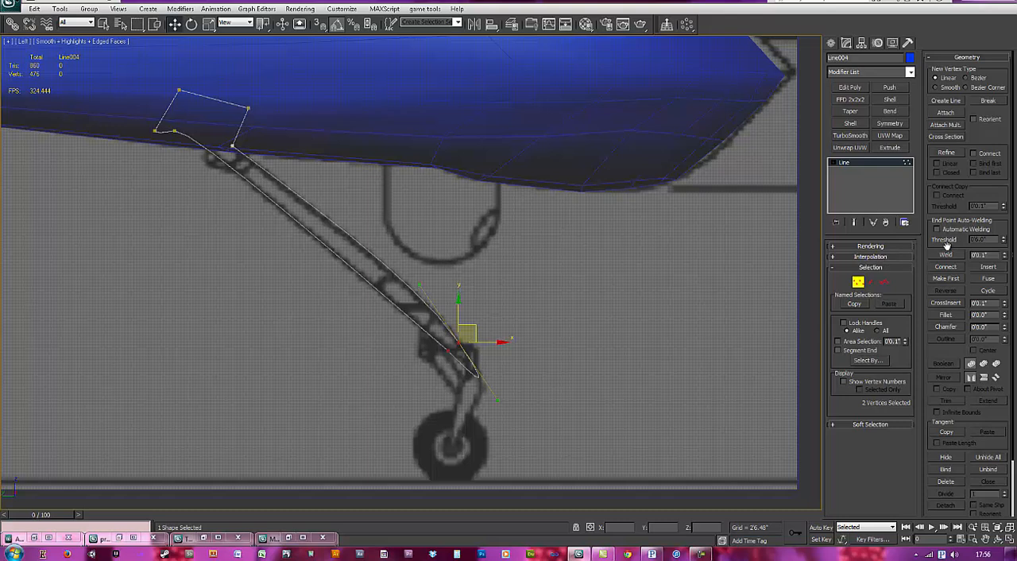
click(949, 267)
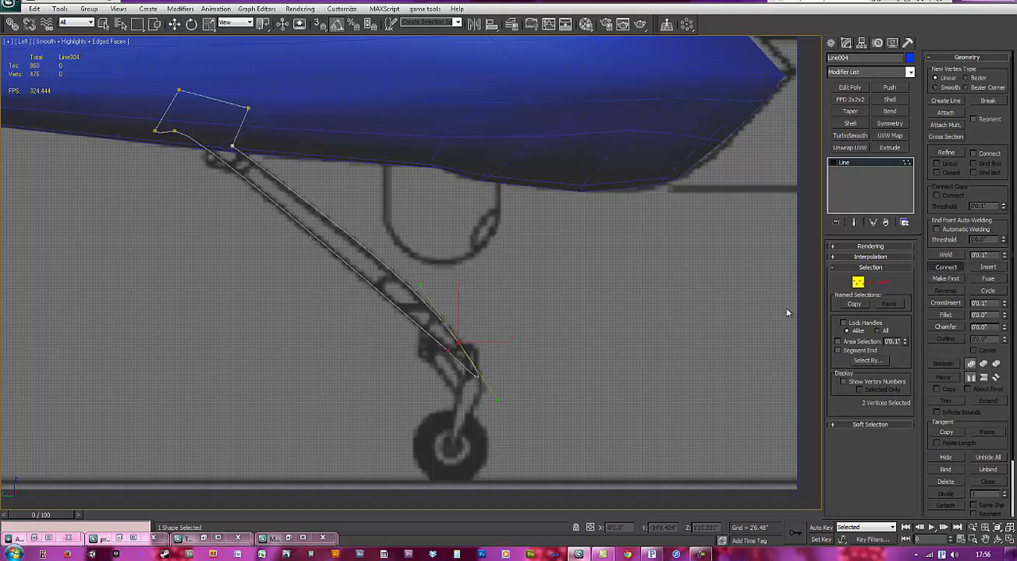
middle_drag(496, 347, 479, 296)
scroll(479, 296, up, 2)
right_click(442, 340)
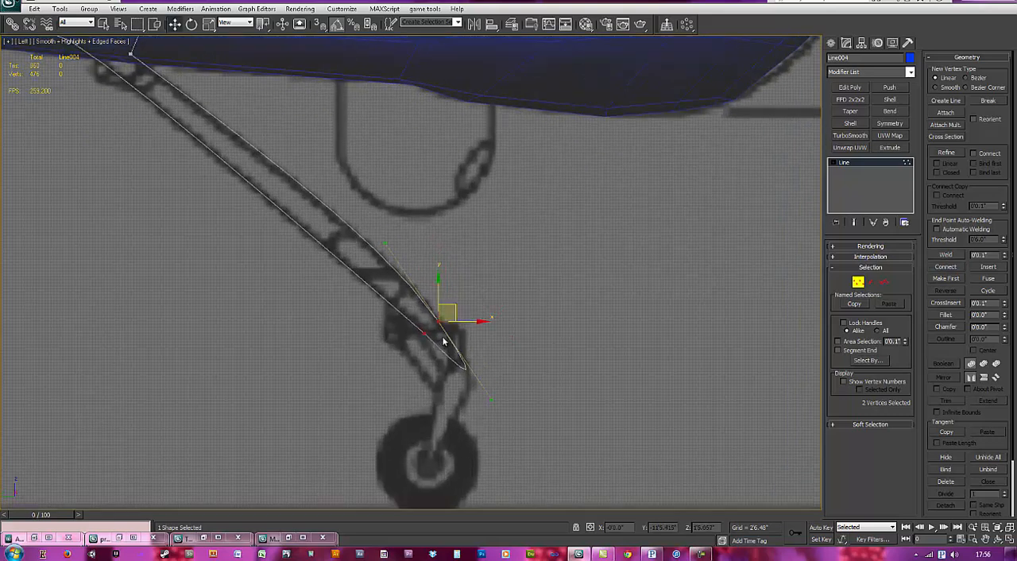
Step: Reselect the two vertices near the outline's lower end, try fusing them, and undo the fuse
middle_drag(531, 321, 537, 287)
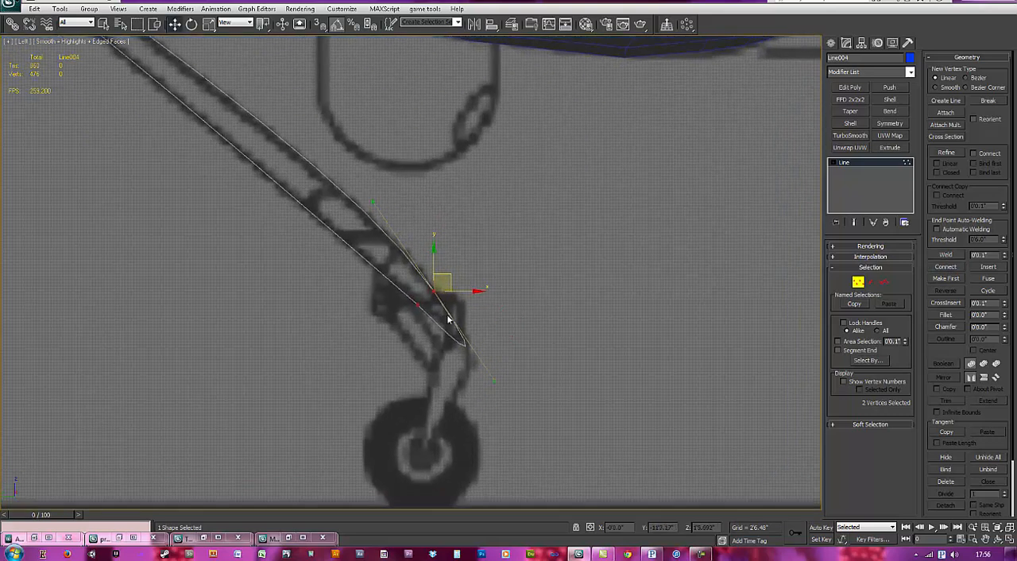
click(514, 297)
scroll(513, 299, up, 3)
drag(369, 274, 424, 318)
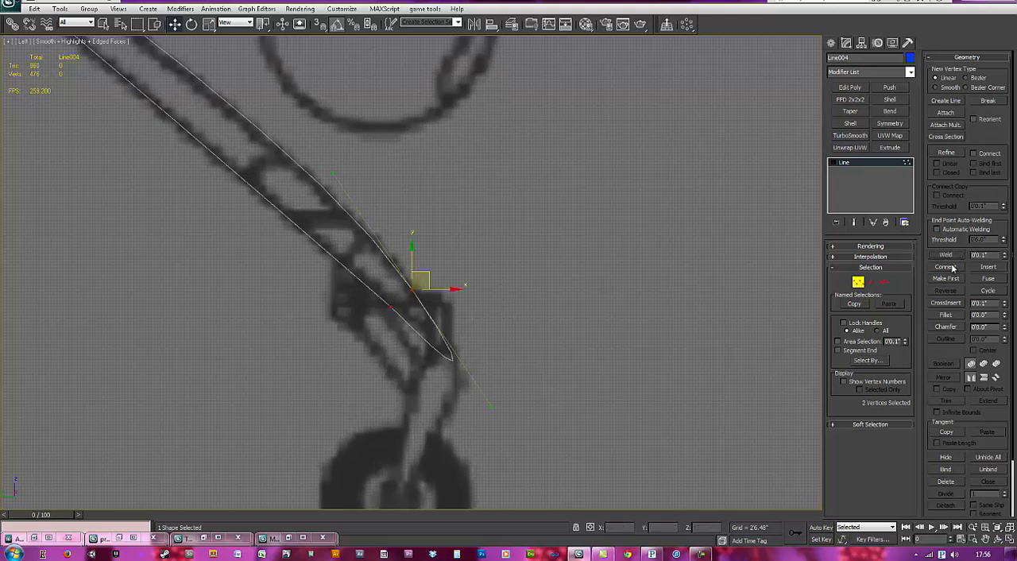
click(990, 282)
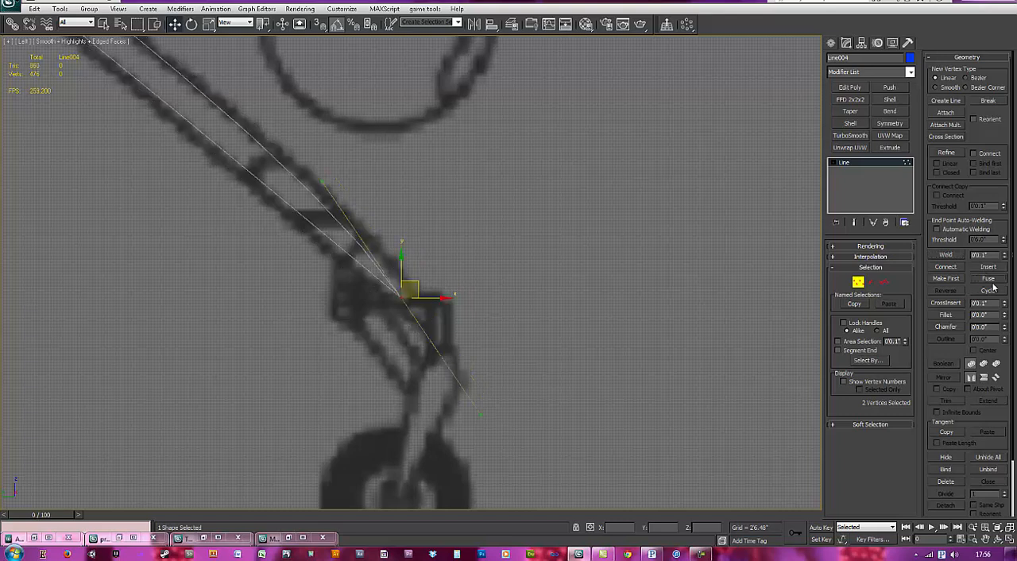
key(ctrl+z)
Step: Try again to link the outline's front and rear edges with Connect at the two lower vertices
middle_drag(729, 333, 733, 286)
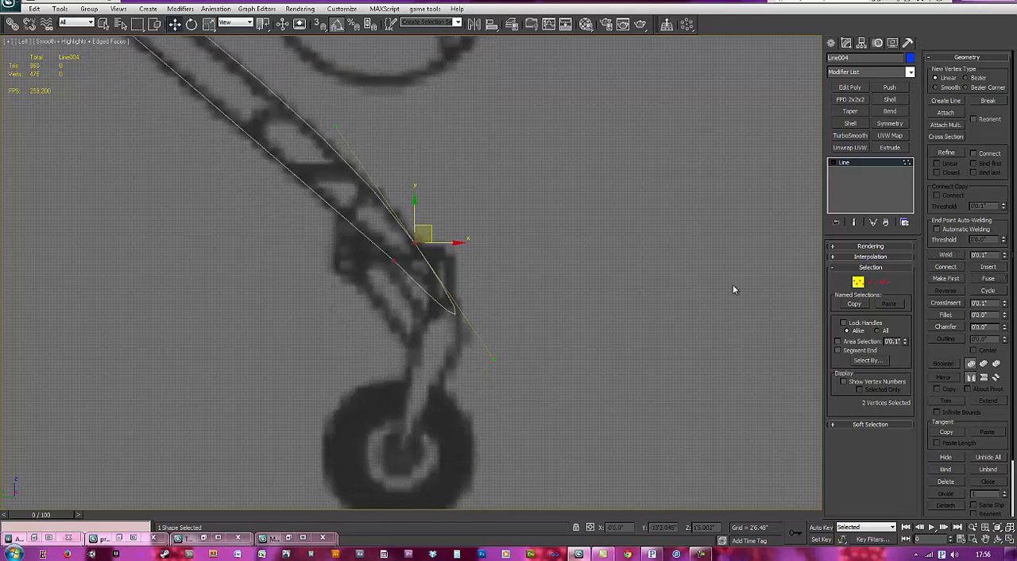
scroll(646, 282, up, 1)
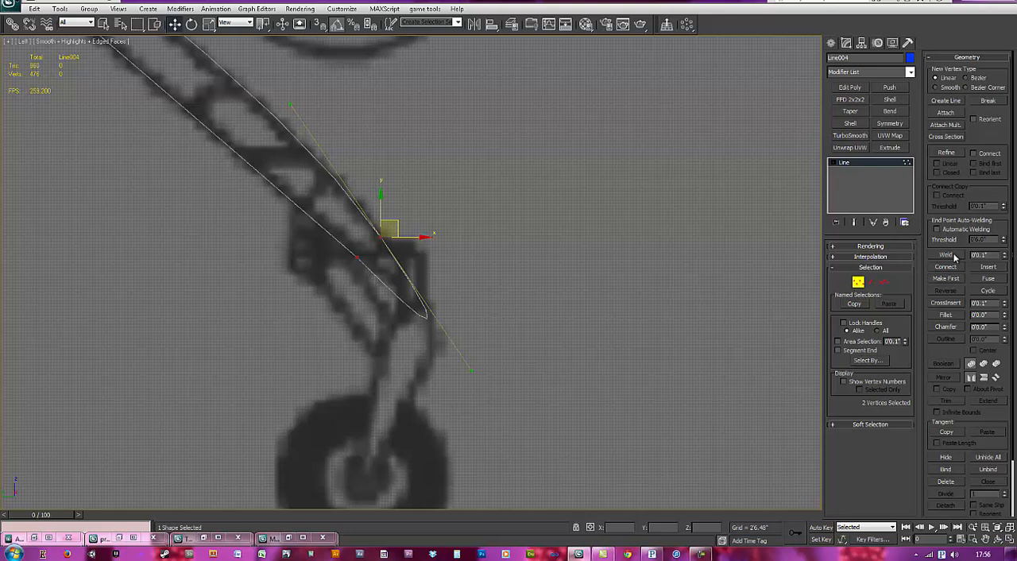
click(607, 320)
drag(342, 227, 420, 286)
click(947, 267)
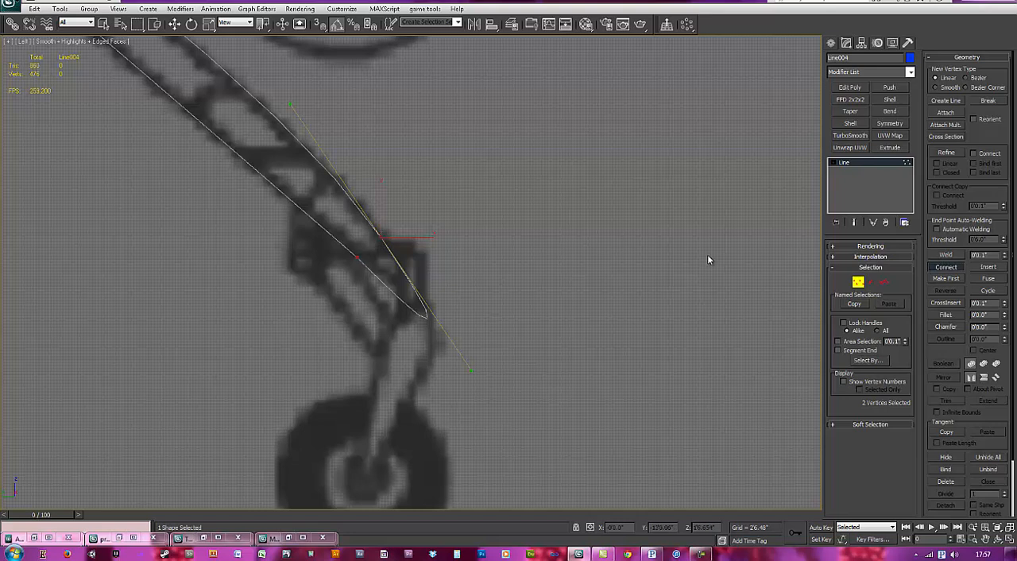
click(946, 267)
click(548, 270)
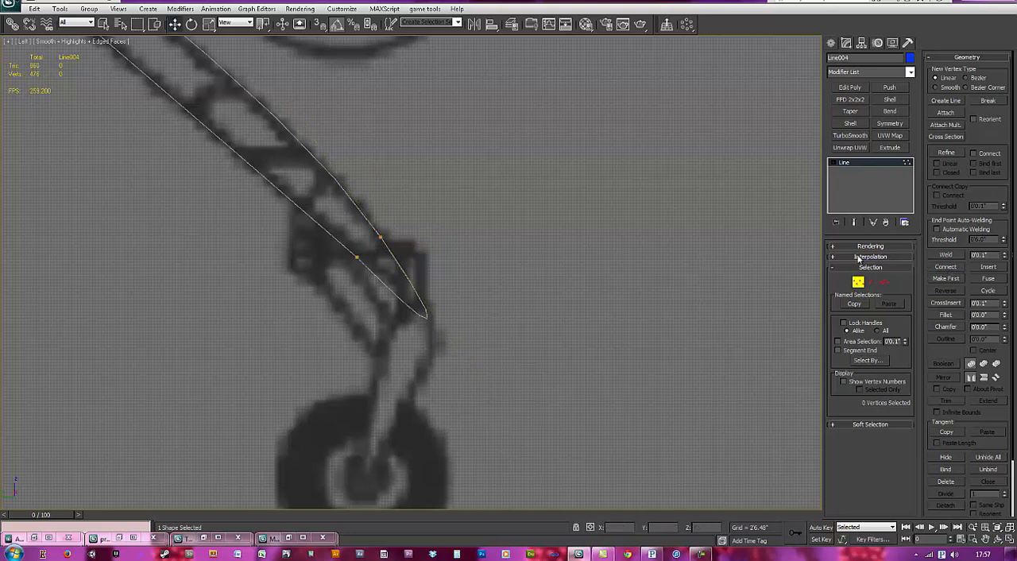
click(947, 268)
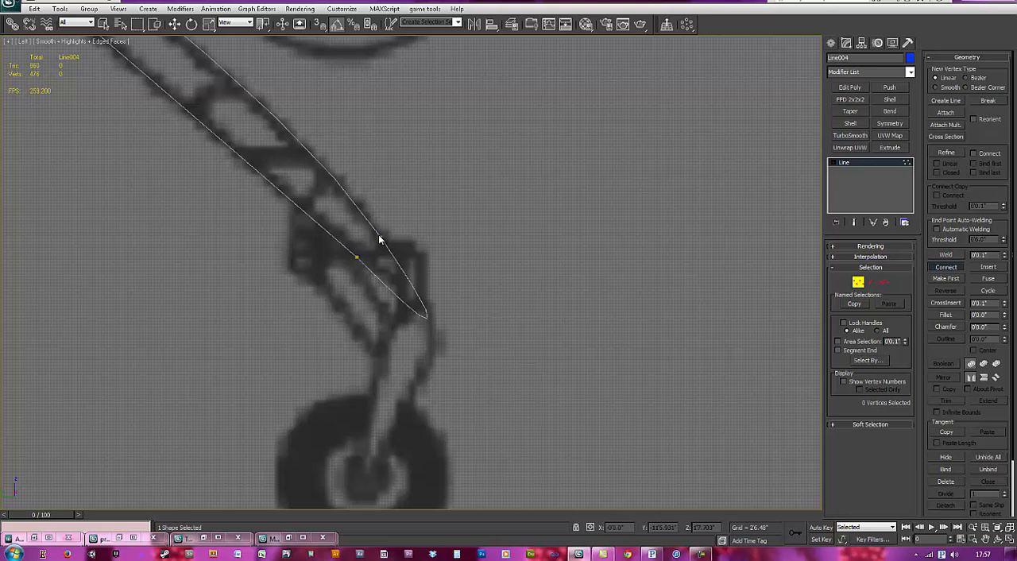
click(945, 267)
scroll(362, 266, down, 6)
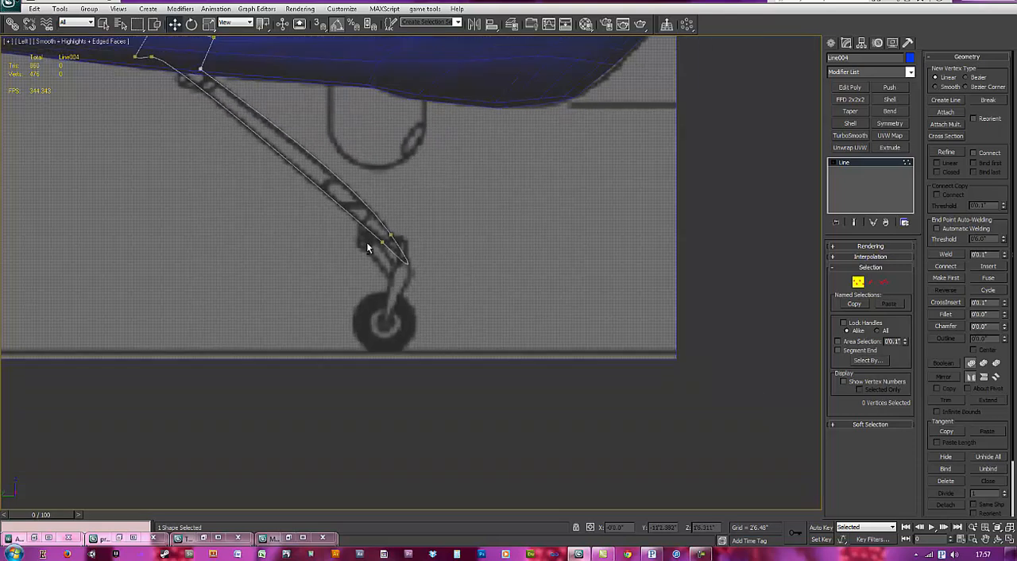
Step: Extrude the leg outline by 0'3.45", add an Edit Poly modifier and enter its vertex editing
middle_drag(331, 193, 460, 281)
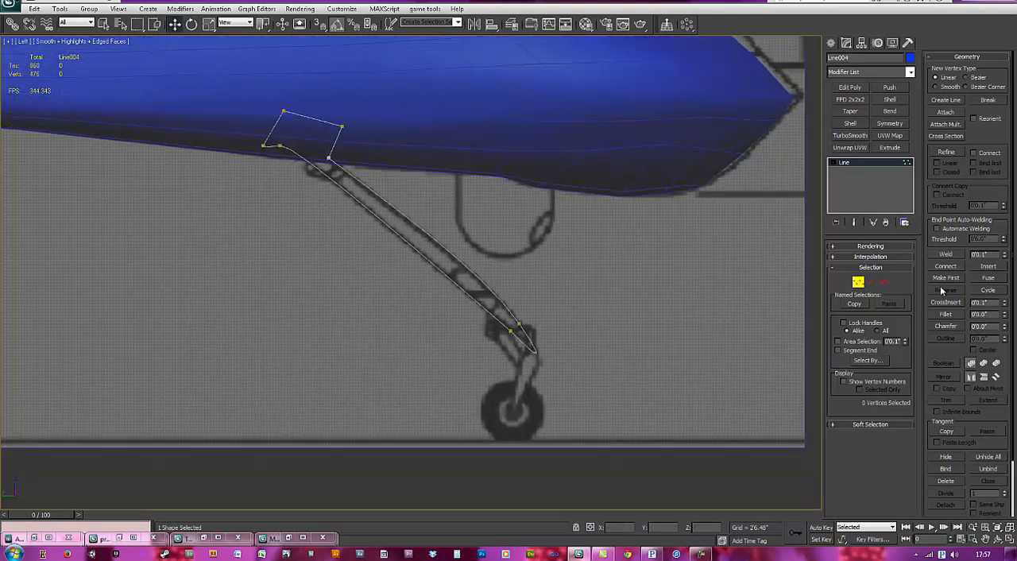
click(889, 148)
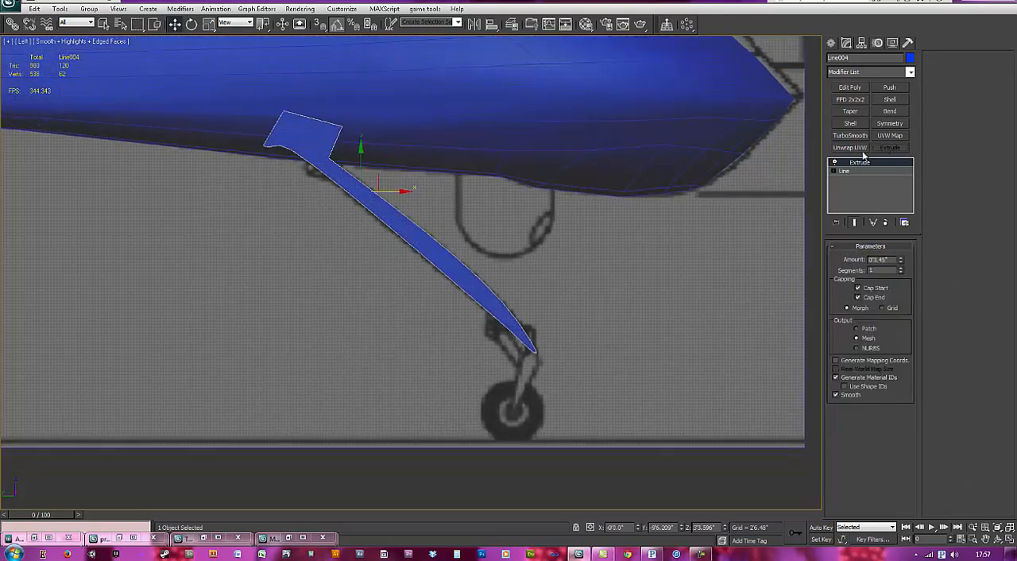
scroll(526, 235, up, 3)
scroll(520, 244, up, 1)
middle_drag(372, 239, 385, 241)
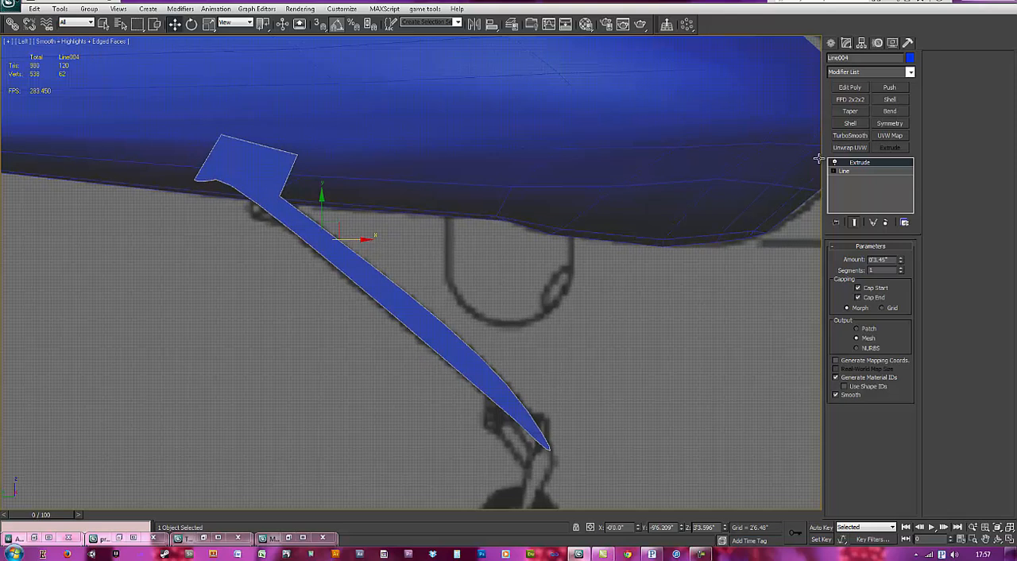
click(855, 89)
middle_drag(531, 302, 520, 263)
middle_drag(579, 356, 574, 302)
scroll(575, 300, up, 1)
key(1)
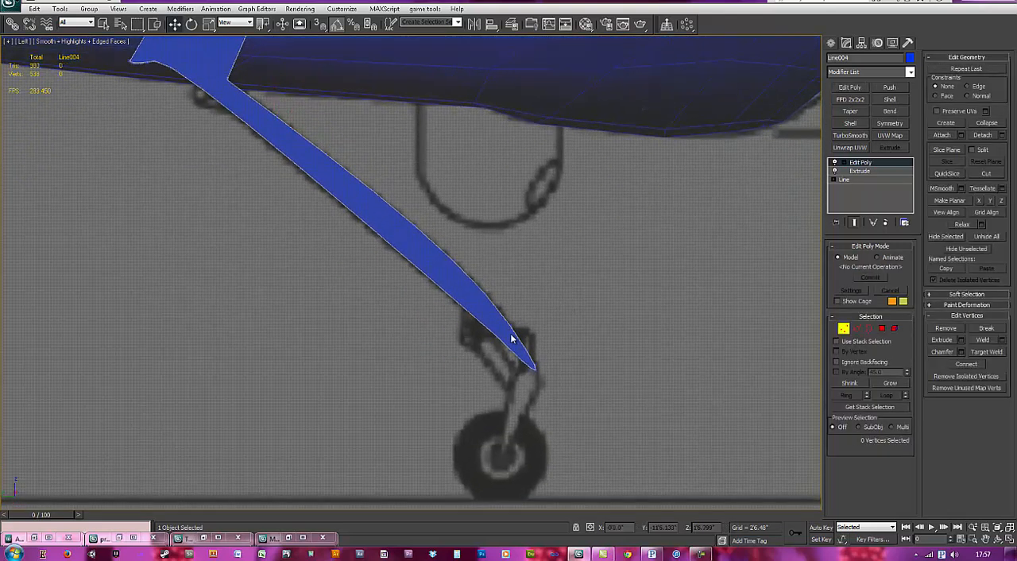
Step: Switch to wireframe and connect the opposing front and rear vertices just above the leg's lower tip with an edge
key(F3)
scroll(537, 352, up, 2)
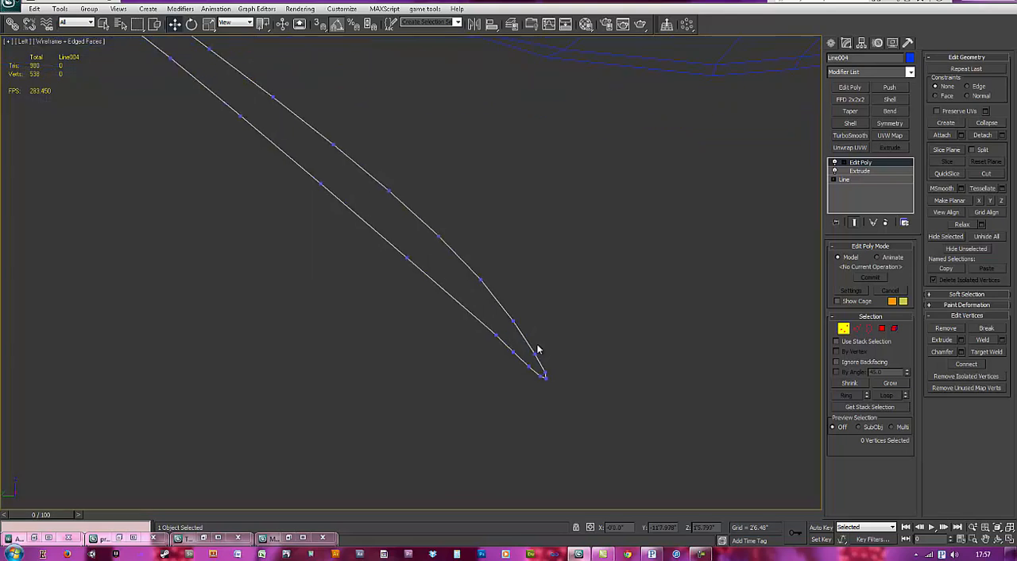
key(F3)
key(F3)
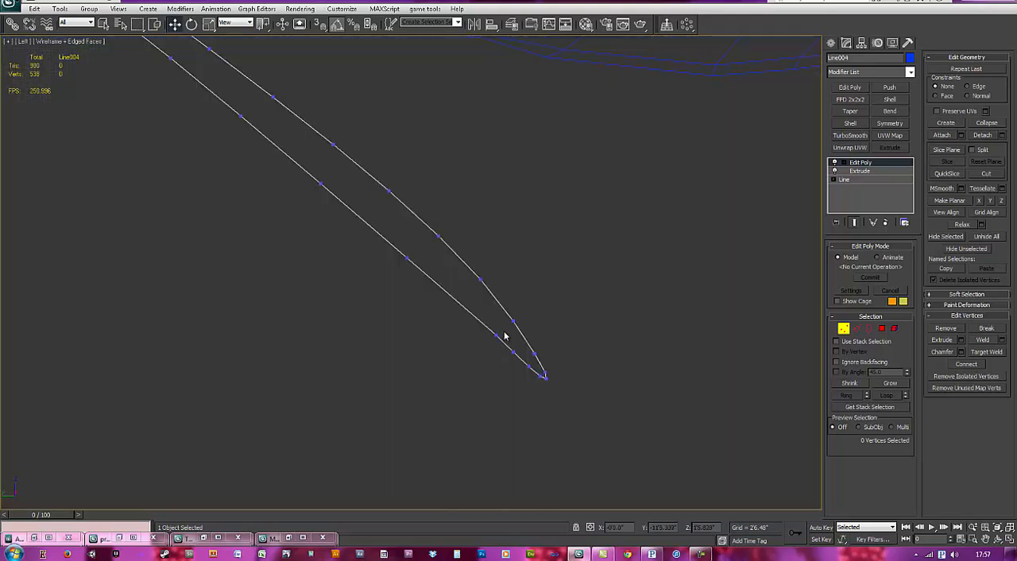
key(F3)
key(F3)
click(495, 335)
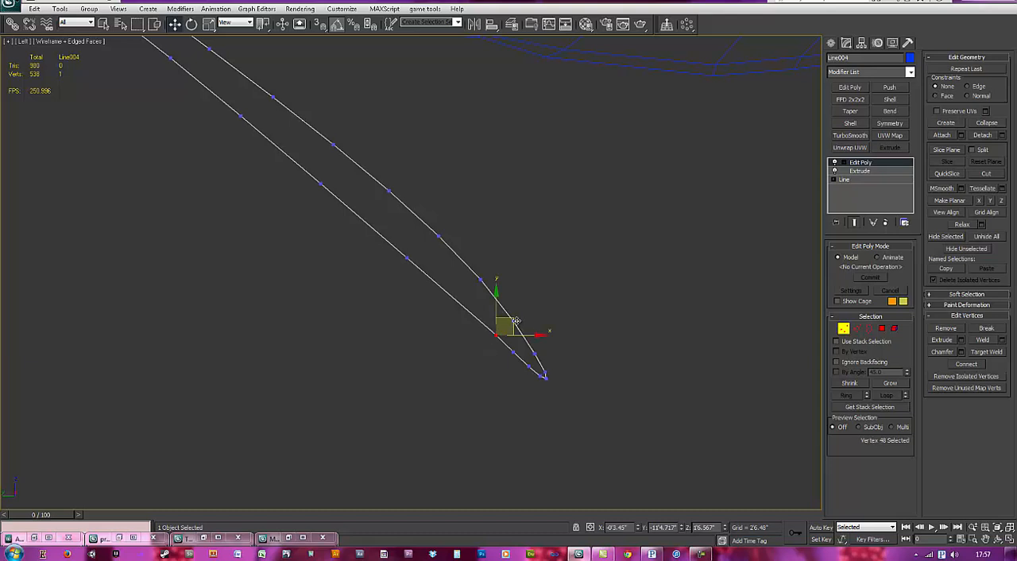
click(553, 313)
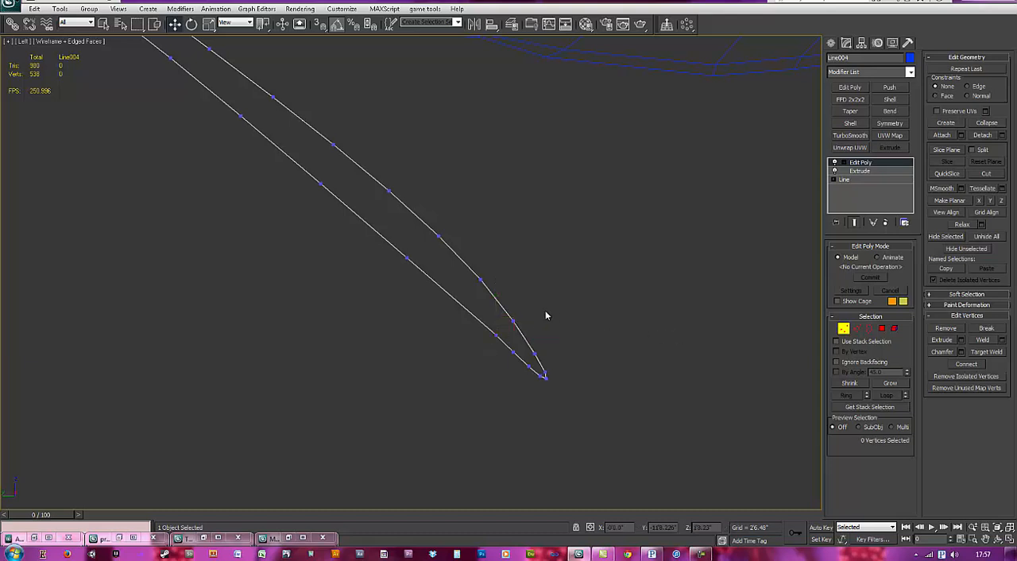
click(514, 322)
ctrl+click(497, 335)
click(573, 346)
Step: Connect the two vertices where the leg meets the upper mount with an edge and leave vertex editing
middle_drag(393, 279, 533, 418)
click(348, 202)
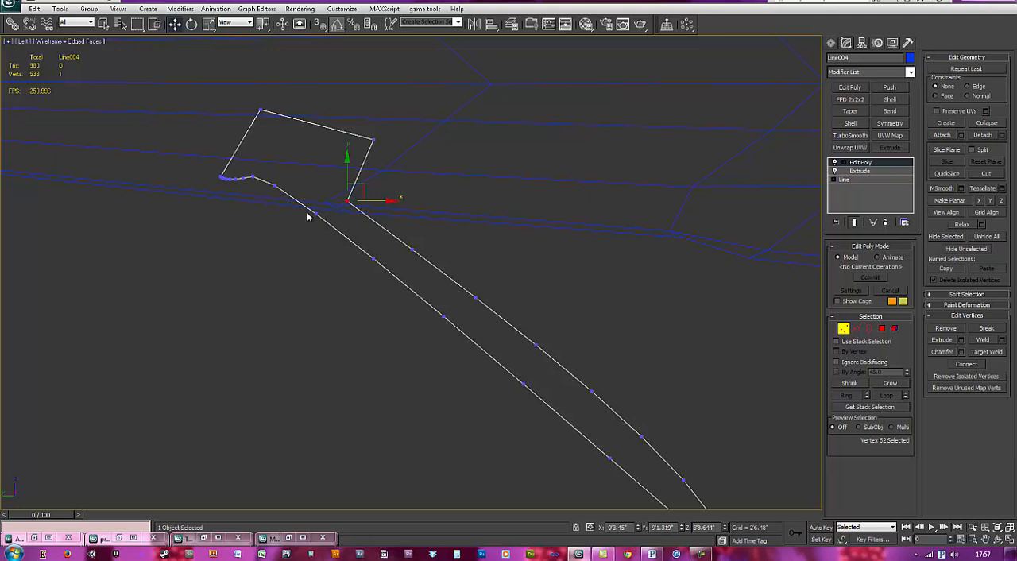
click(275, 185)
ctrl+click(348, 203)
middle_drag(473, 230, 474, 208)
key(ctrl+shift+e)
middle_drag(599, 298, 522, 256)
scroll(523, 254, down, 2)
click(843, 329)
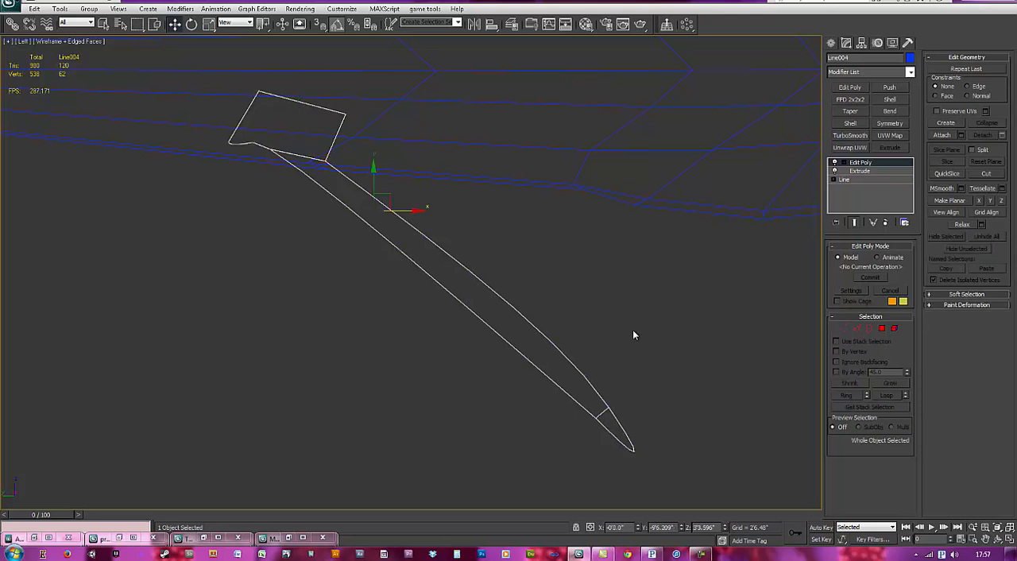
Step: View the leg edge-on and delete all vertices along one side of its thickness to leave a flat face
alt+middle_drag(696, 321, 562, 319)
key(1)
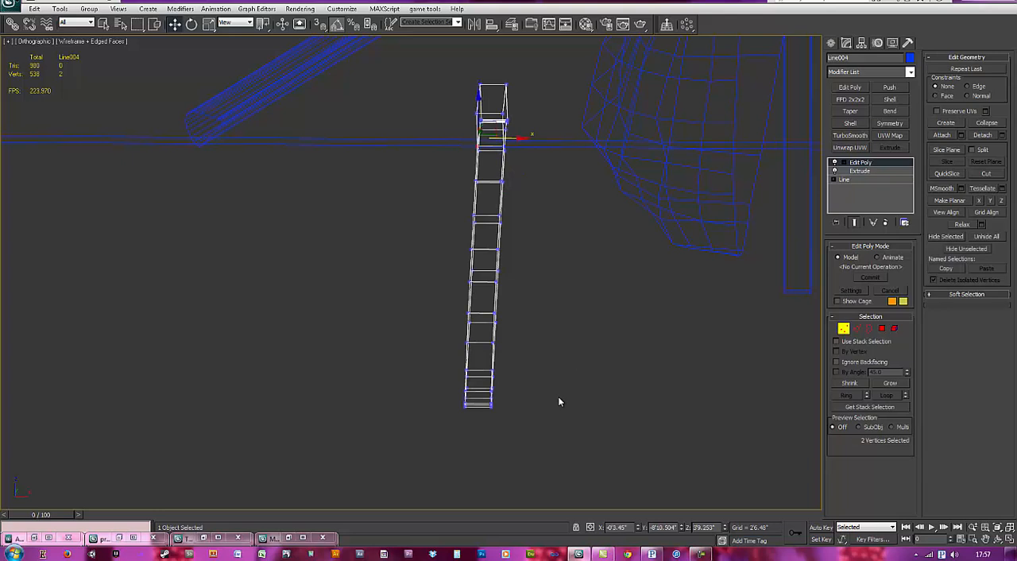
alt+middle_drag(562, 415, 566, 414)
alt+middle_drag(509, 400, 541, 408)
drag(564, 441, 498, 85)
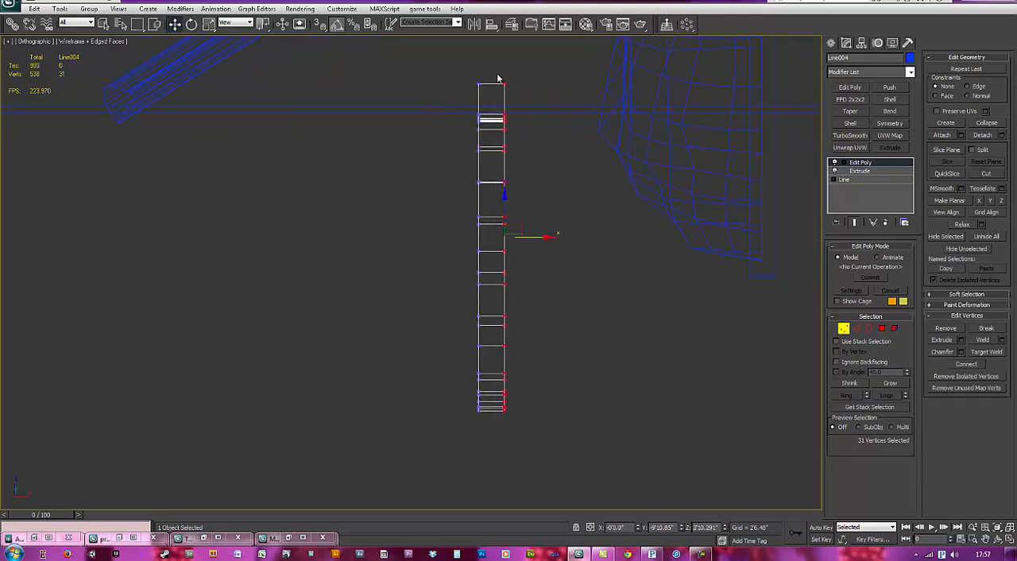
middle_drag(546, 223, 542, 190)
key(Delete)
Step: Delete the upper mount polygon and the lower tip polygon in the left view, leave polygon editing and restore shaded display
key(l)
key(z)
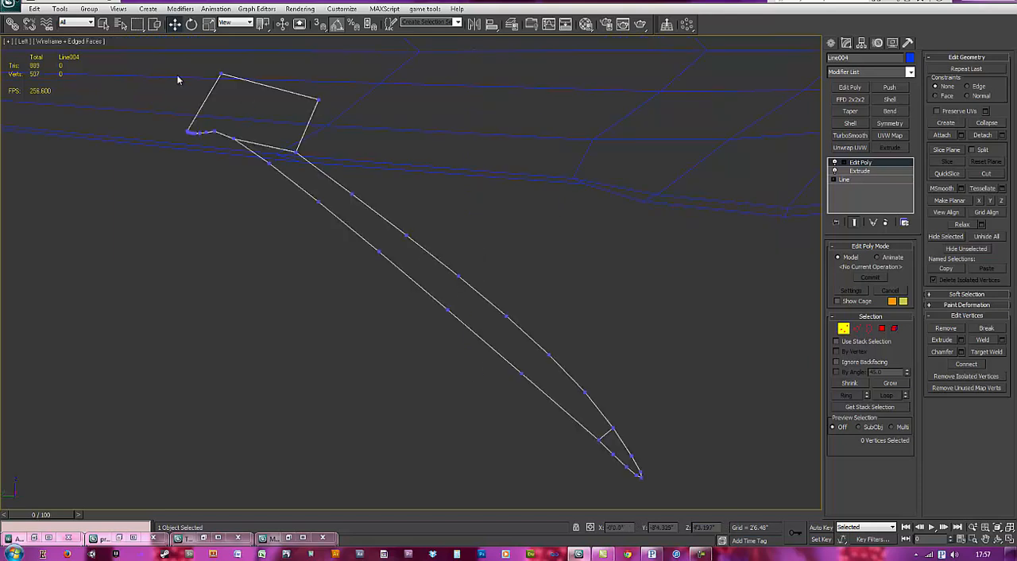
click(882, 328)
click(275, 114)
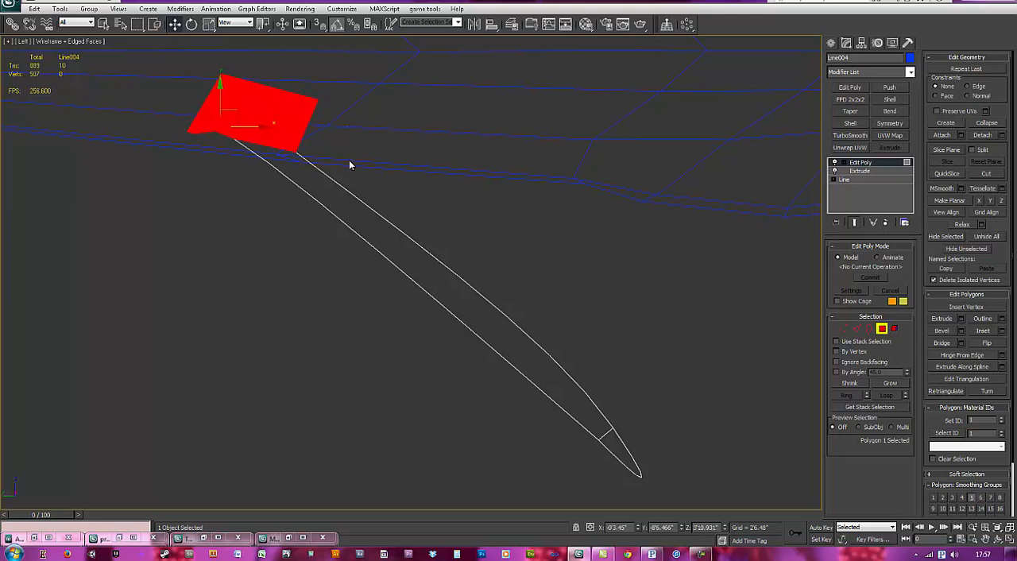
ctrl+click(622, 452)
key(Delete)
middle_drag(475, 331, 481, 318)
click(882, 328)
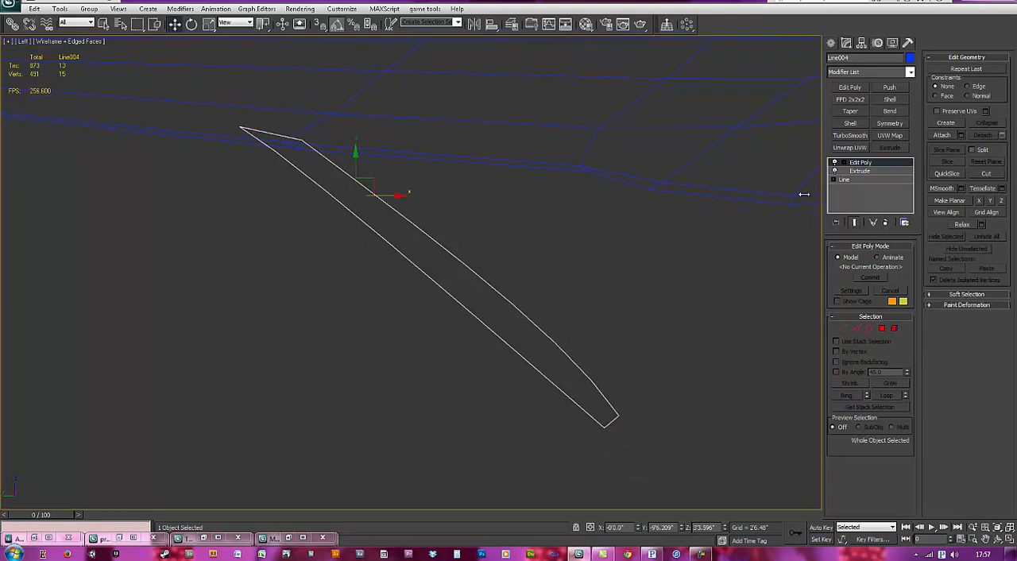
key(F3)
scroll(498, 305, up, 5)
scroll(484, 270, down, 4)
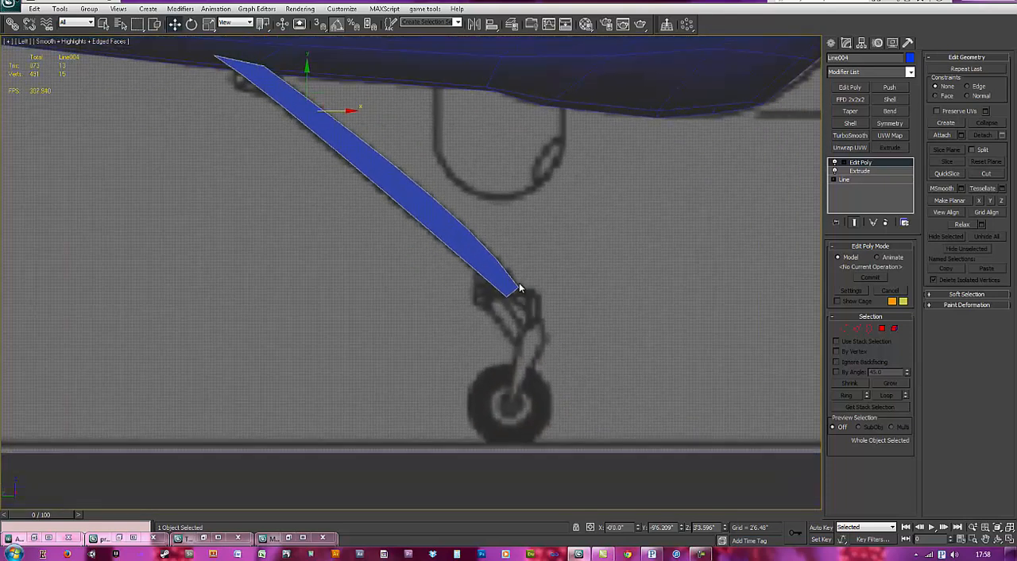
Step: Draw a closed four-point line spline in the left view, tracing the lower fork from its upper mount to the nose-wheel hub
scroll(530, 275, up, 4)
click(832, 43)
click(846, 44)
click(832, 44)
click(857, 120)
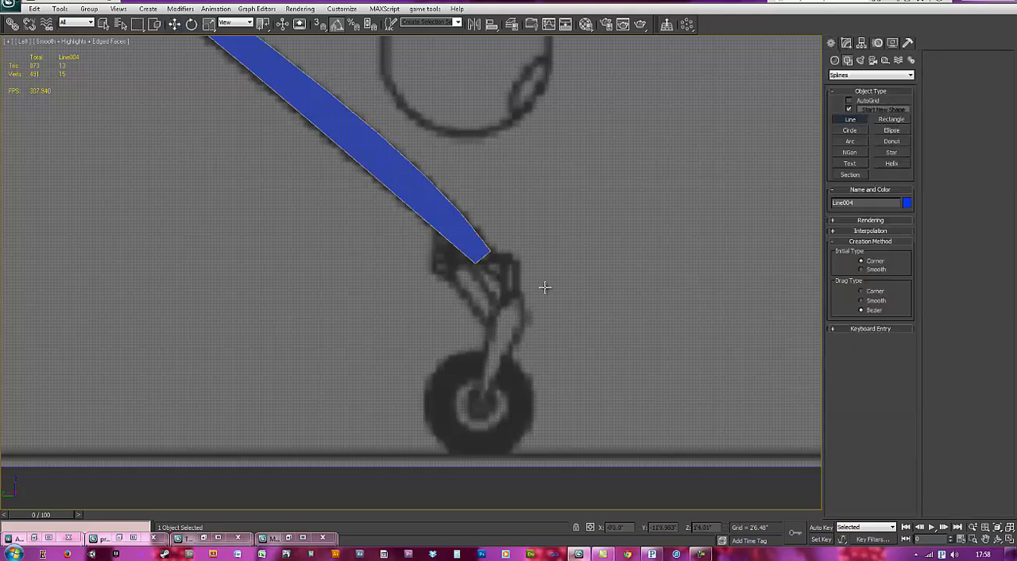
middle_drag(527, 294, 503, 242)
scroll(500, 243, up, 2)
click(491, 243)
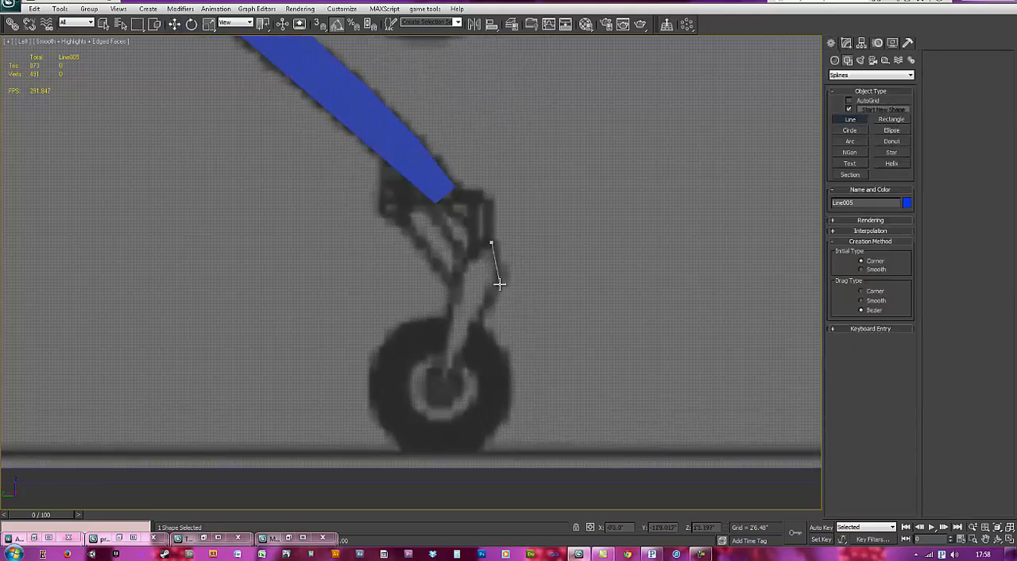
right_click(497, 282)
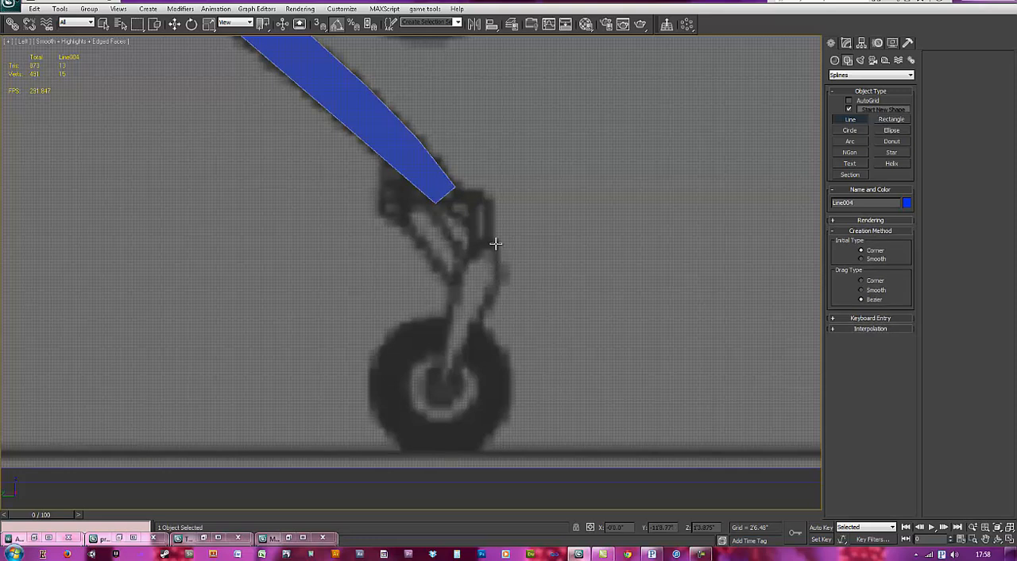
click(495, 246)
click(499, 279)
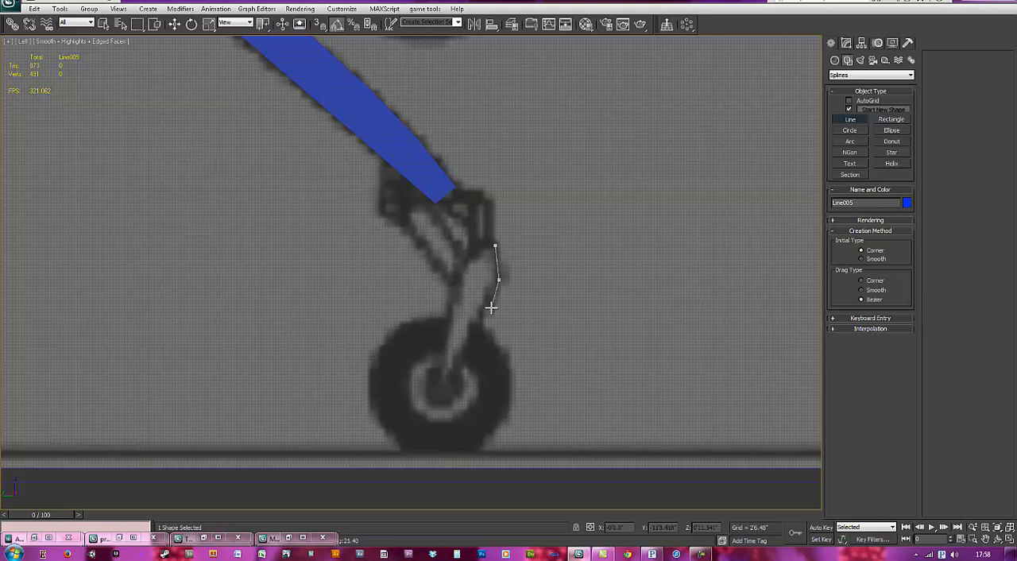
click(441, 384)
click(456, 273)
click(495, 246)
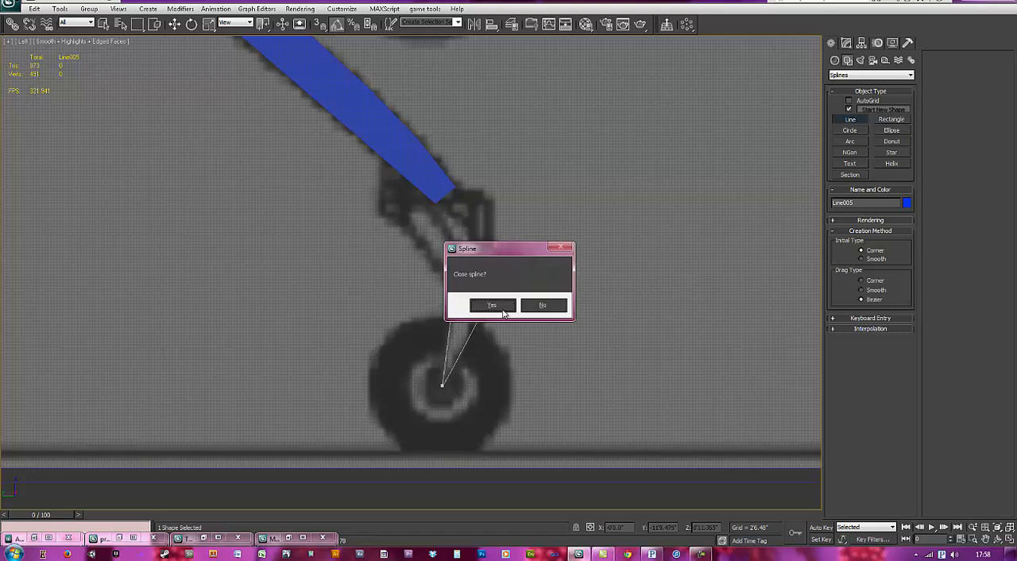
click(492, 306)
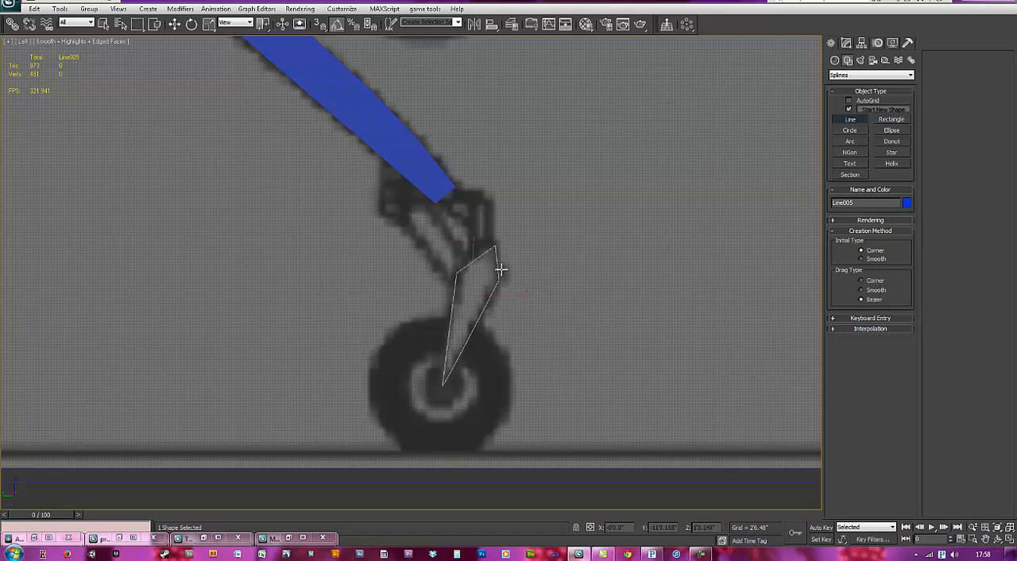
Step: Leave line drawing, select the large blue nose leg and rename it front big leg
scroll(482, 269, up, 3)
click(850, 120)
middle_drag(618, 288, 630, 267)
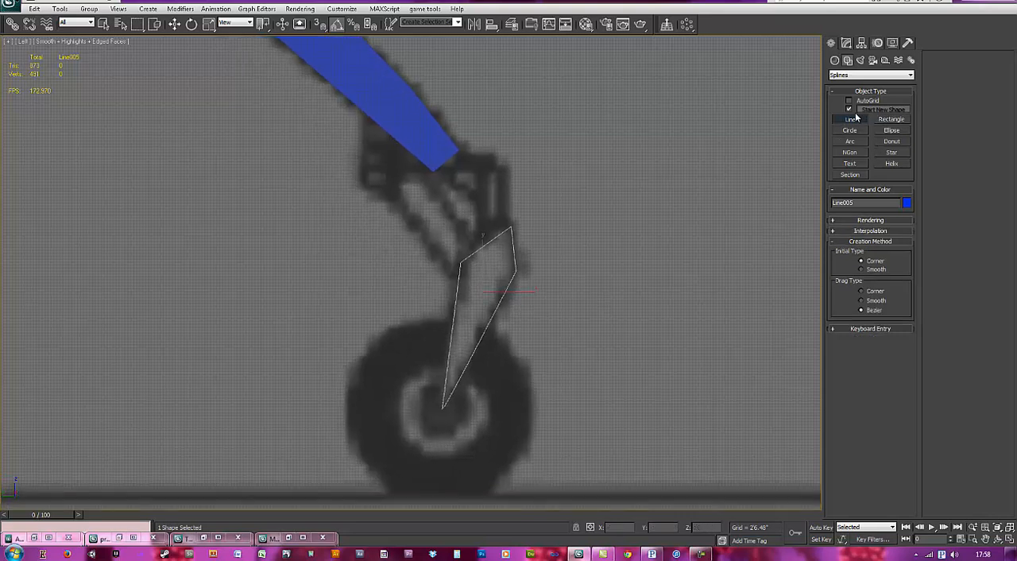
middle_drag(690, 170, 677, 202)
scroll(678, 202, down, 1)
right_click(755, 184)
scroll(606, 249, down, 3)
click(447, 217)
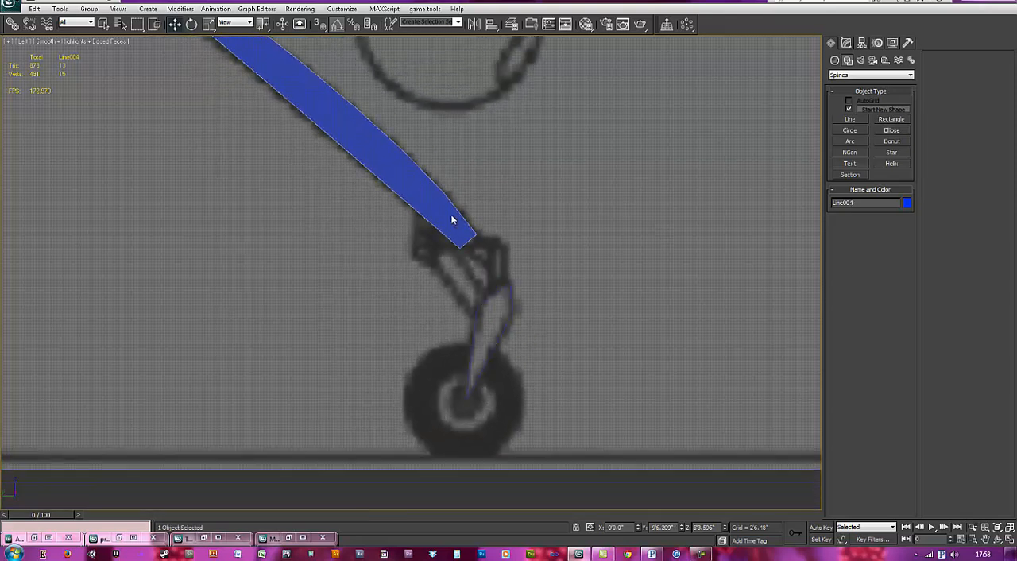
click(845, 42)
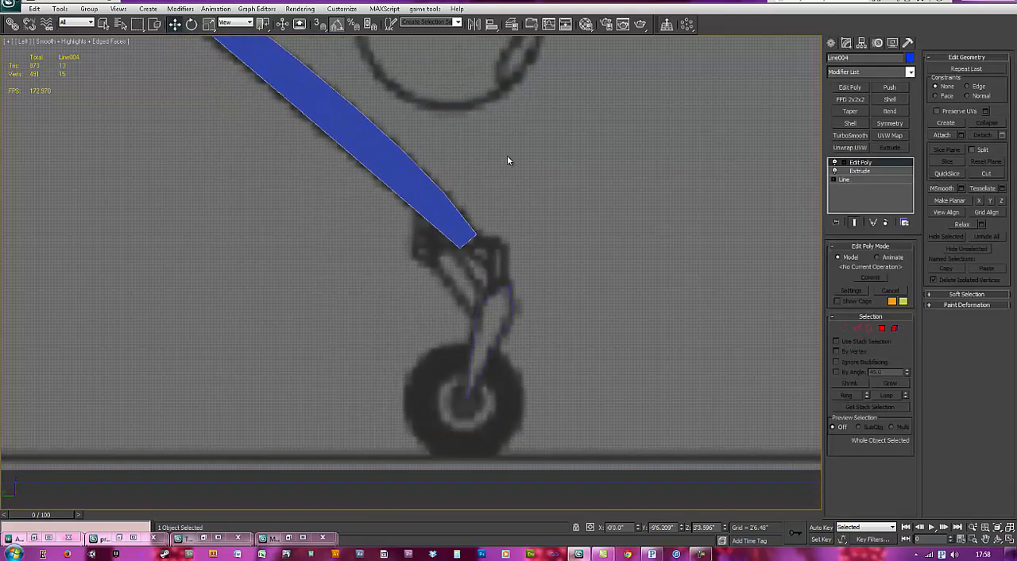
middle_drag(509, 163, 510, 241)
scroll(510, 242, down, 1)
click(865, 58)
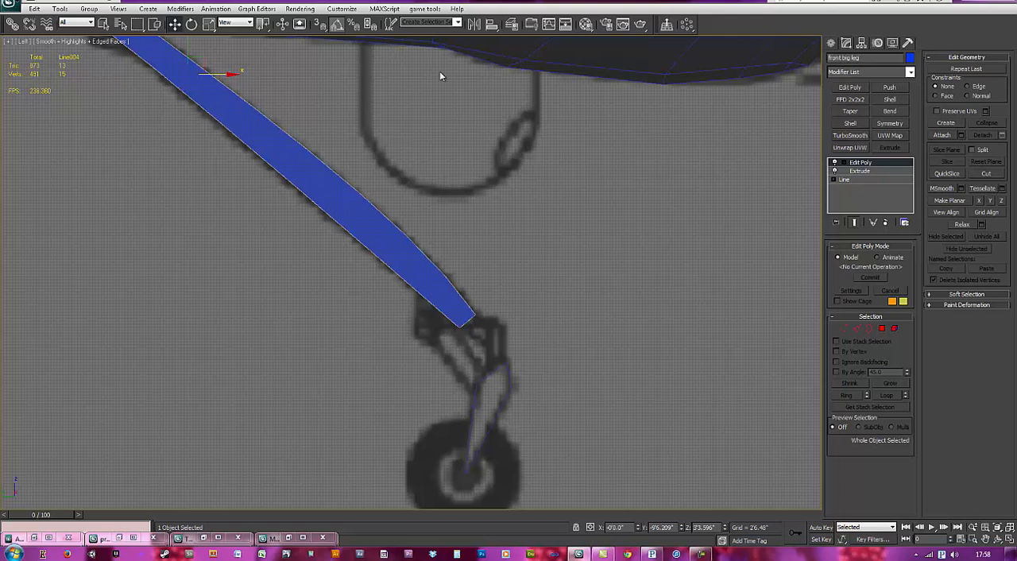
Step: Copy the Extrude modifier from the front big leg and paste it onto the lower fork spline
click(871, 172)
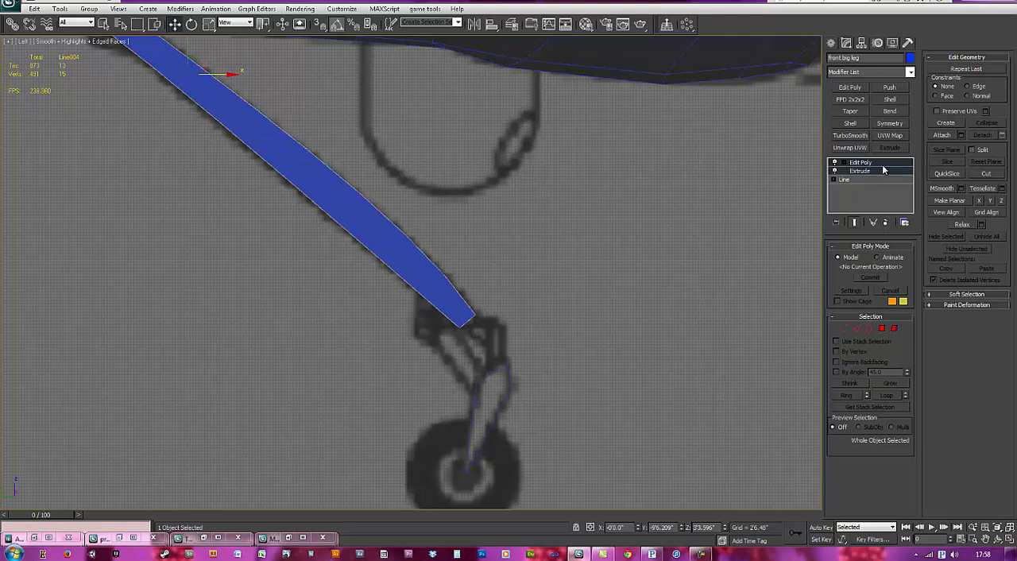
click(881, 171)
click(892, 163)
click(878, 172)
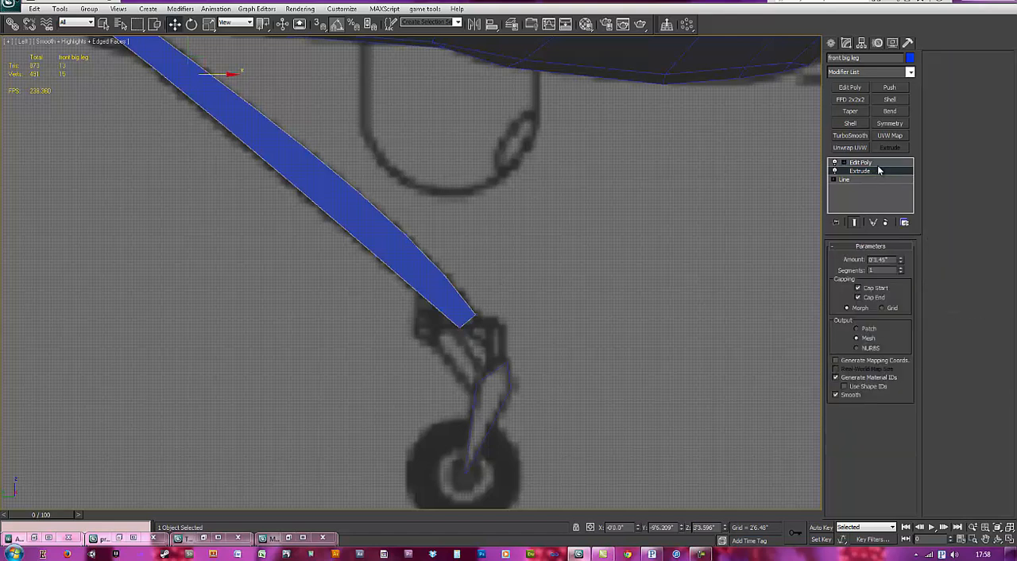
right_click(877, 171)
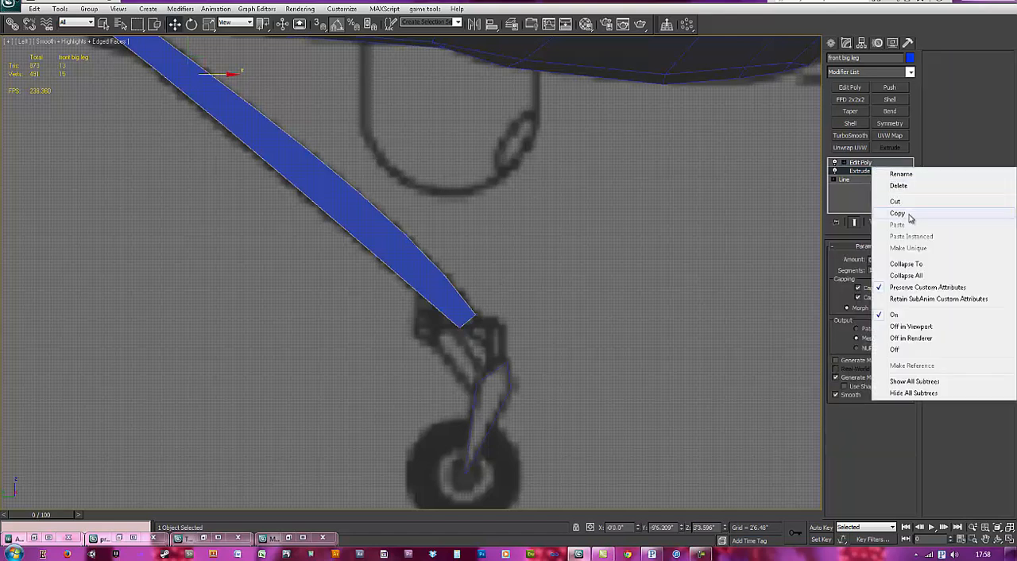
click(896, 216)
click(497, 405)
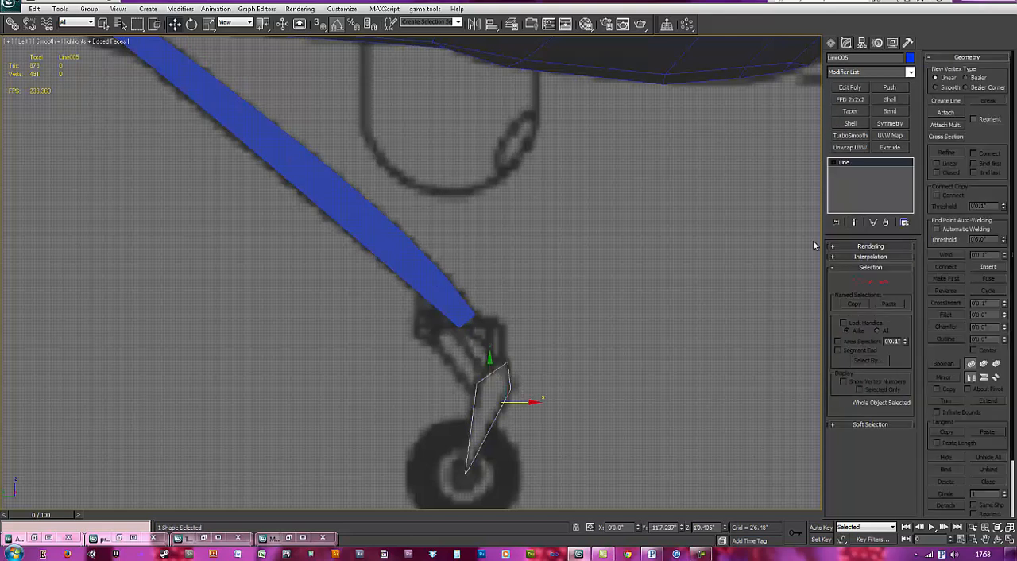
right_click(888, 164)
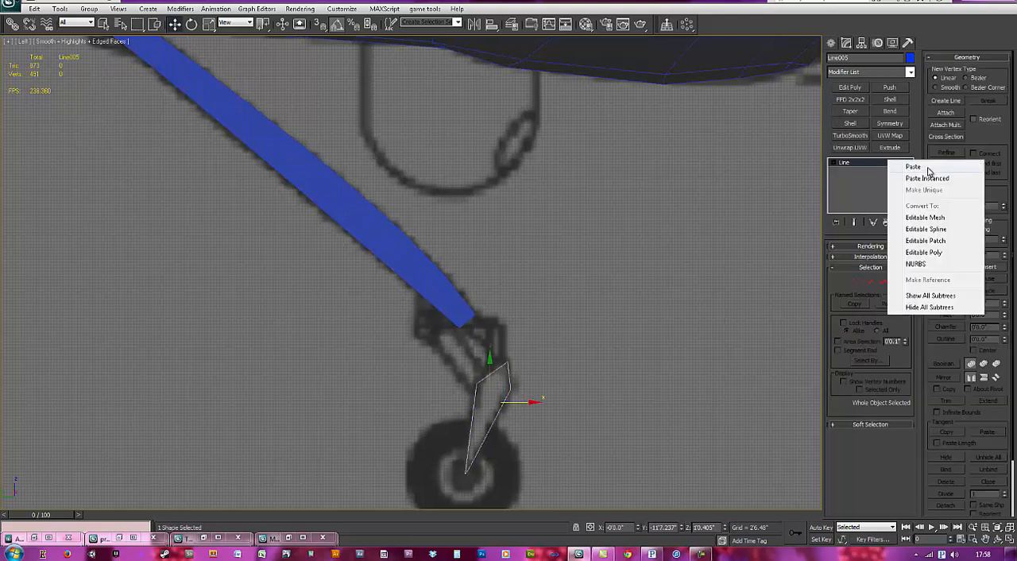
click(914, 167)
Step: Create a torus centred on the nose-wheel hub with radius 1 about 3.51" and radius 2 about 1.473" to match the blueprint tyre
middle_drag(586, 411, 517, 291)
scroll(517, 291, up, 2)
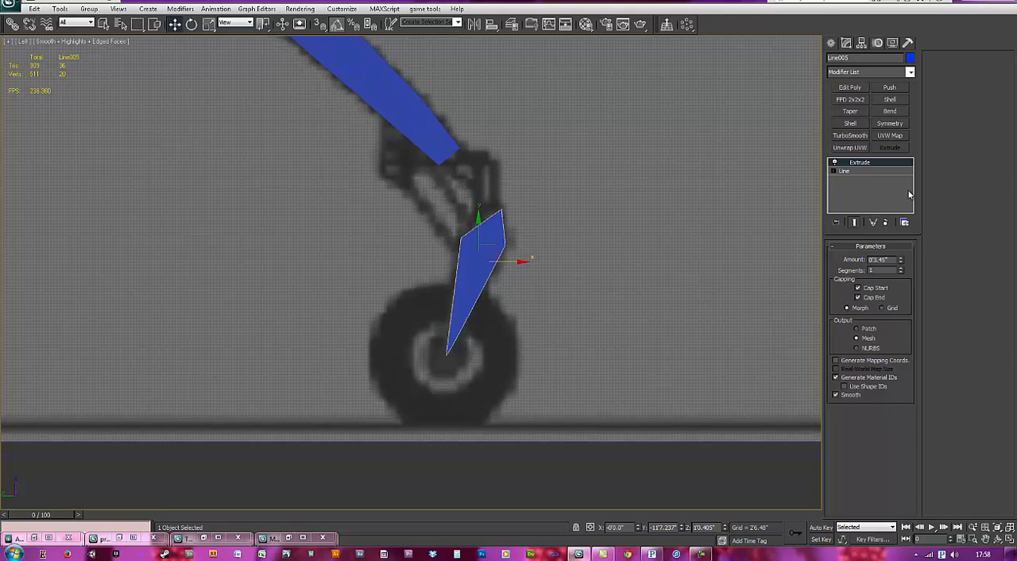
click(719, 231)
click(833, 42)
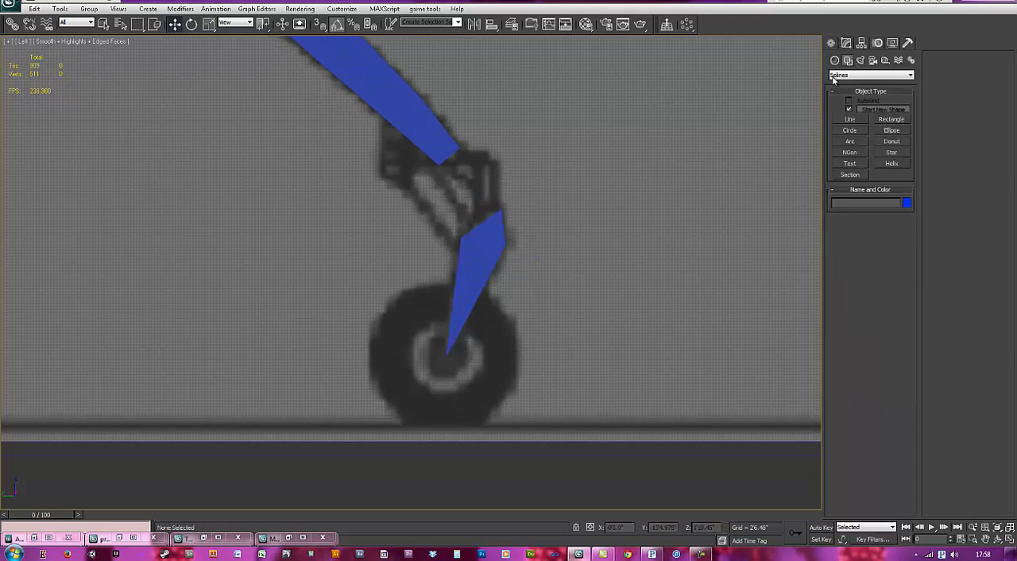
click(836, 59)
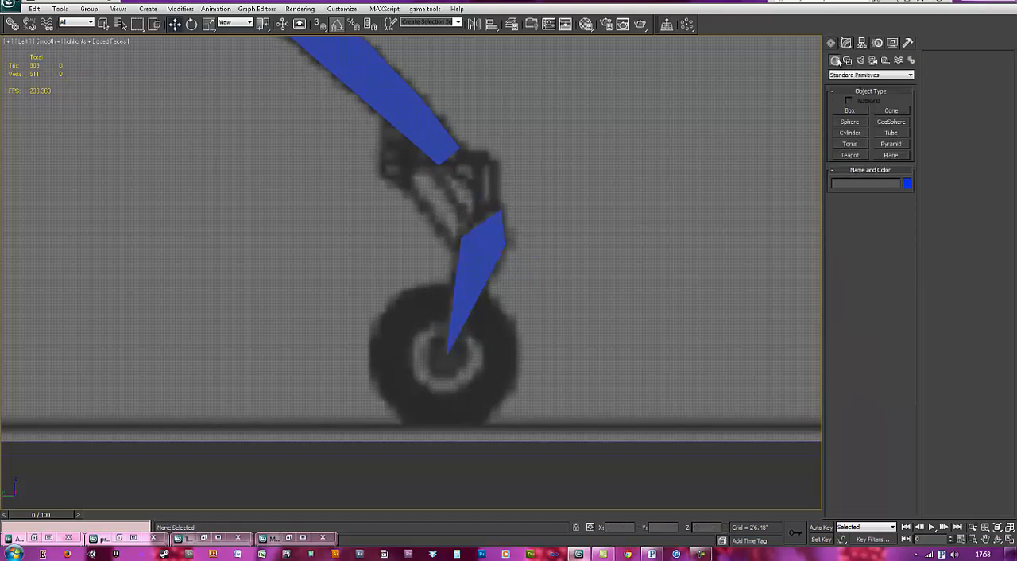
click(849, 143)
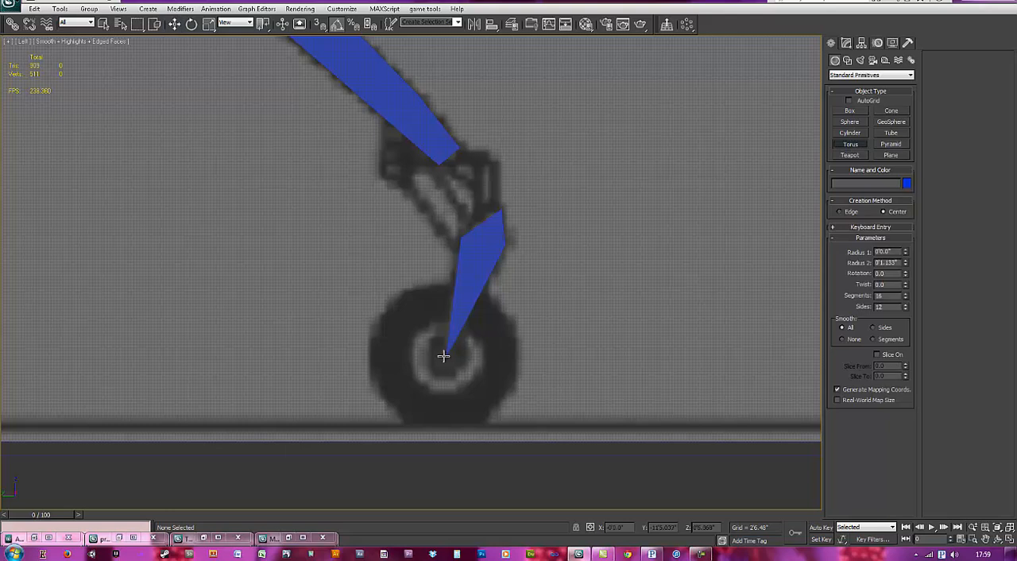
drag(445, 355, 500, 410)
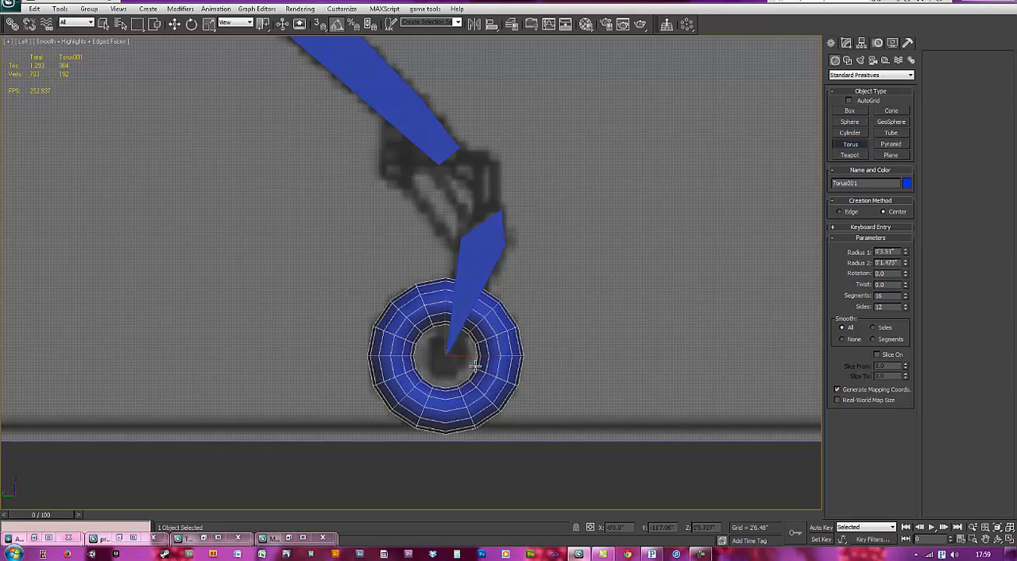
click(476, 367)
Step: Examine the nose leg, lower fork and wheel from several angles in a perspective view
key(w)
key(p)
alt+middle_drag(565, 323, 483, 336)
middle_drag(450, 262, 445, 301)
scroll(443, 228, down, 4)
middle_drag(436, 144, 454, 298)
alt+middle_drag(454, 318, 477, 335)
middle_drag(477, 335, 451, 296)
scroll(464, 238, up, 3)
Step: Try reworking the front big leg's modifier stack by pasting the copied Extrude modifier, and undo the changes
click(448, 302)
click(846, 43)
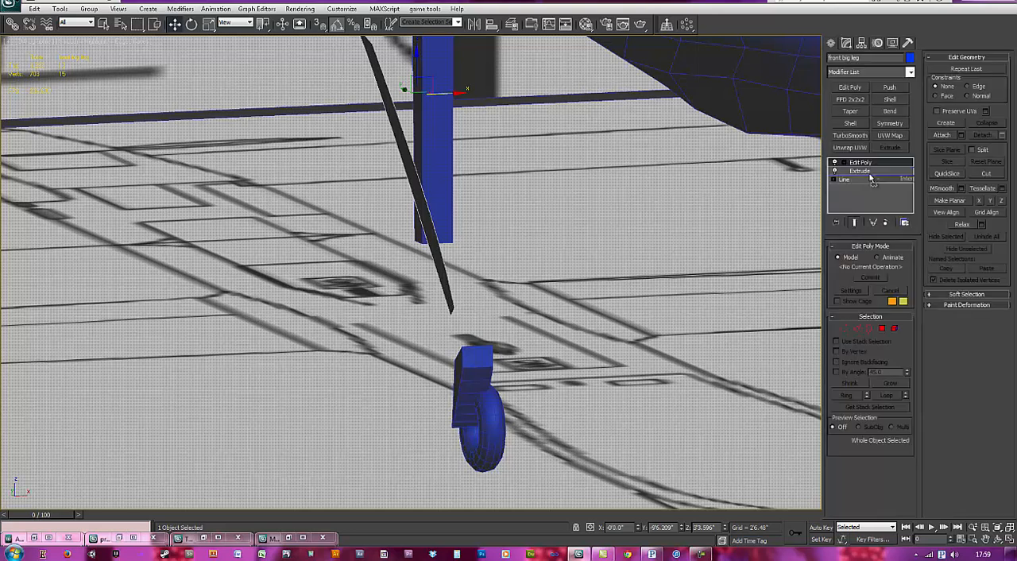
drag(870, 179, 870, 179)
key(ctrl+z)
middle_drag(571, 209, 595, 247)
scroll(595, 247, down, 1)
right_click(869, 171)
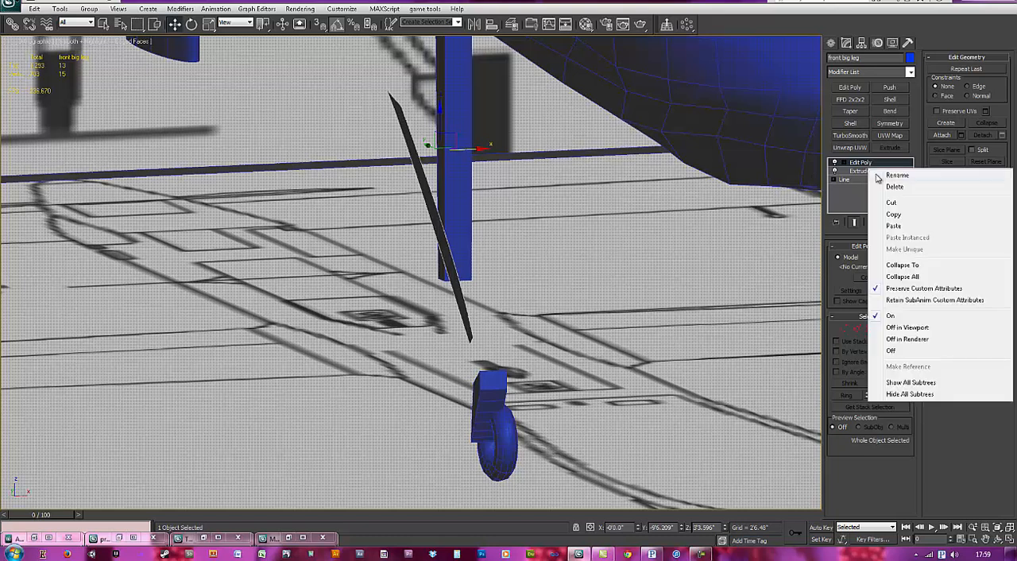
click(893, 226)
middle_drag(534, 235, 503, 252)
scroll(569, 262, down, 5)
key(ctrl+z)
scroll(548, 259, up, 6)
Step: In the left view, clone the nose-wheel torus as a single copy at the foot of the main landing-gear leg
click(503, 252)
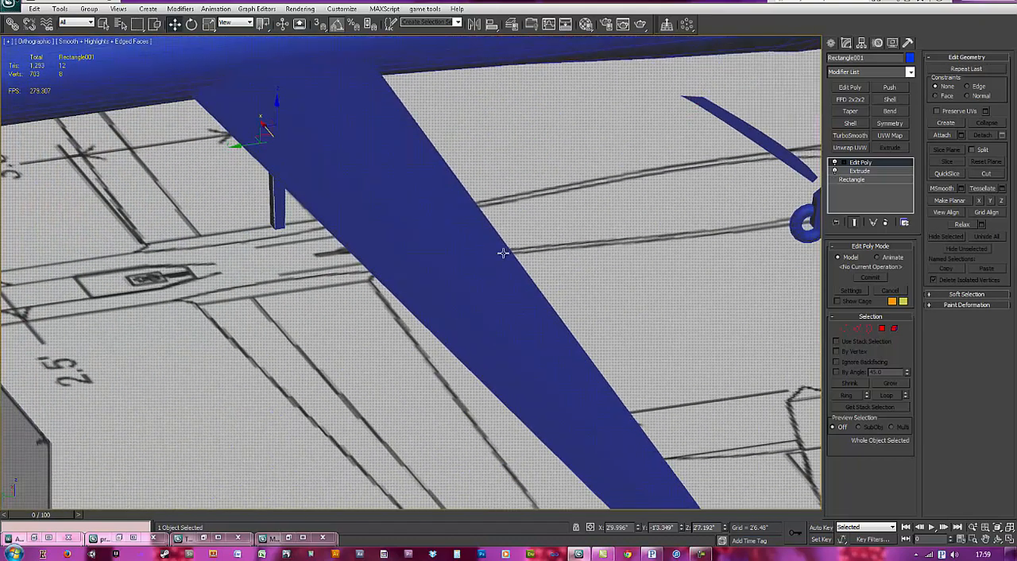
key(l)
scroll(523, 232, down, 8)
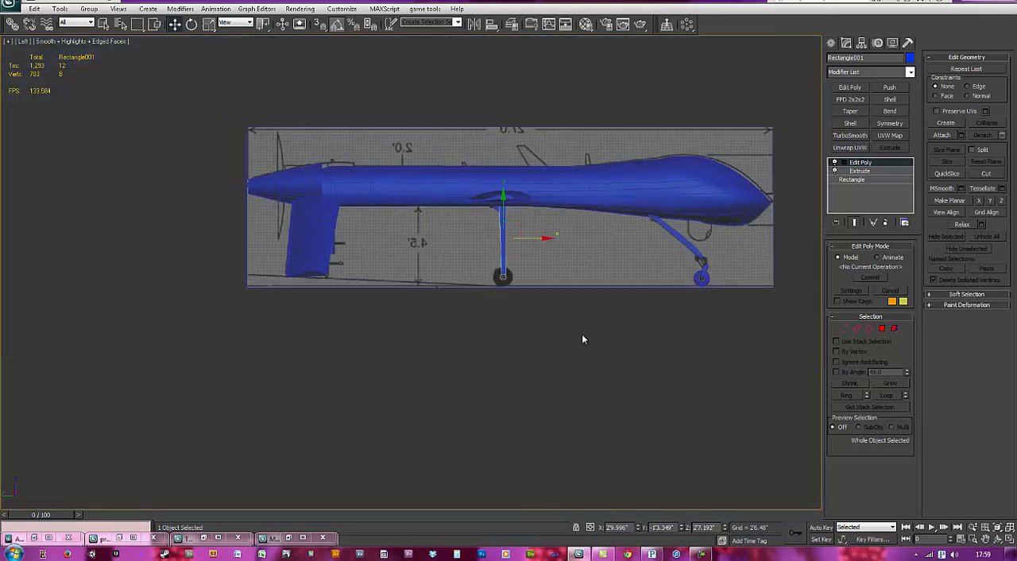
scroll(577, 324, up, 5)
click(657, 272)
mouse_move(690, 267)
shift+mouse_down()
mouse_move(163, 267)
mouse_move(159, 276)
shift+mouse_up()
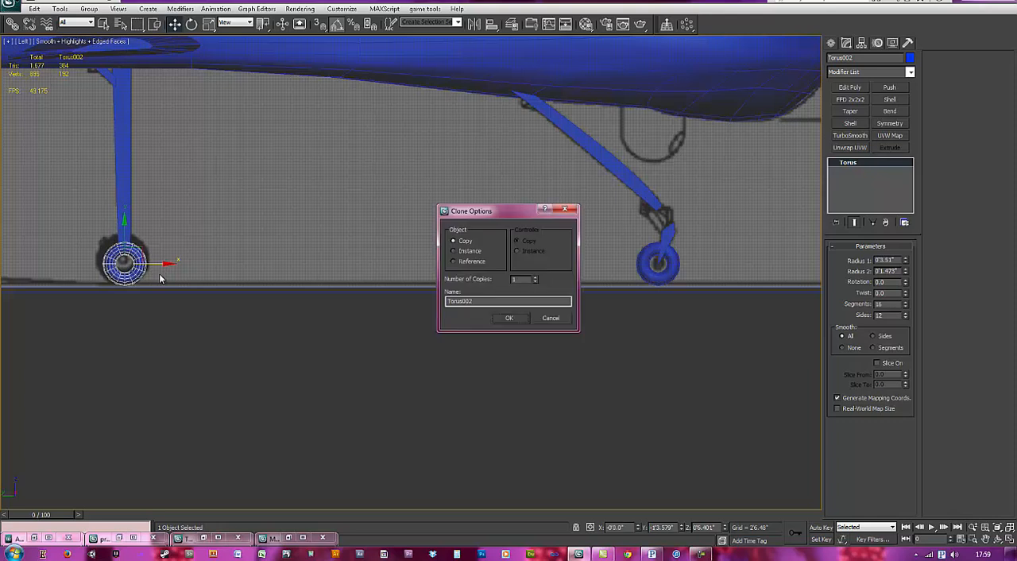
key(Return)
Step: Centre the copied torus on the blueprint's main wheel and set radius 1 to 4.359" and radius 2 to 1.887"
key(z)
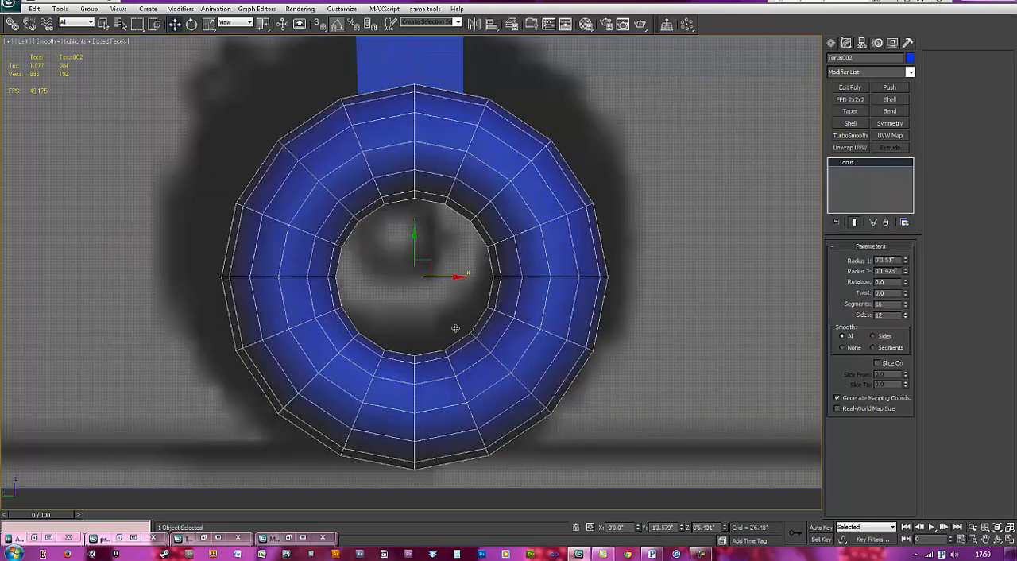
drag(439, 342, 412, 295)
drag(907, 264, 906, 158)
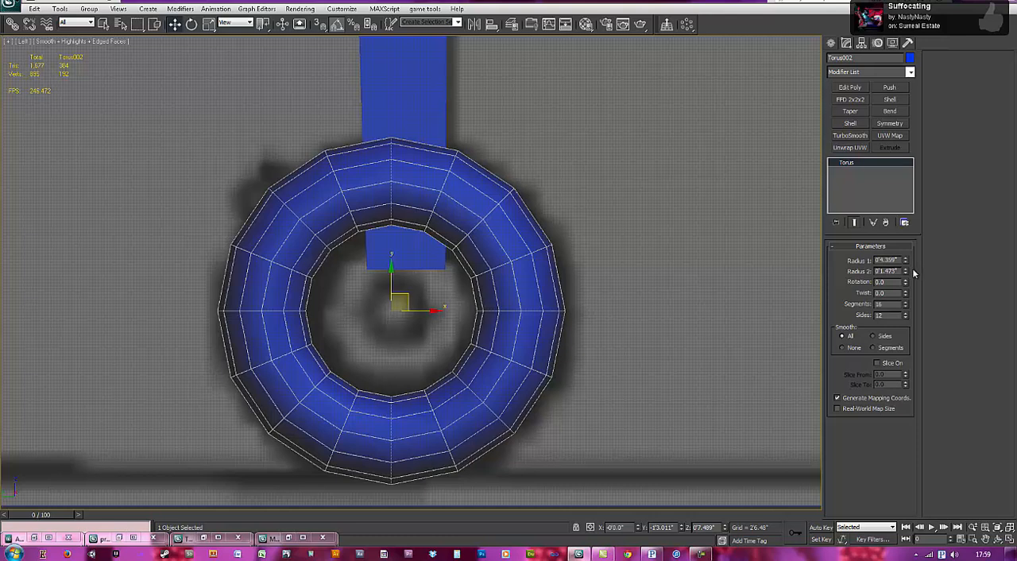
drag(906, 273, 906, 123)
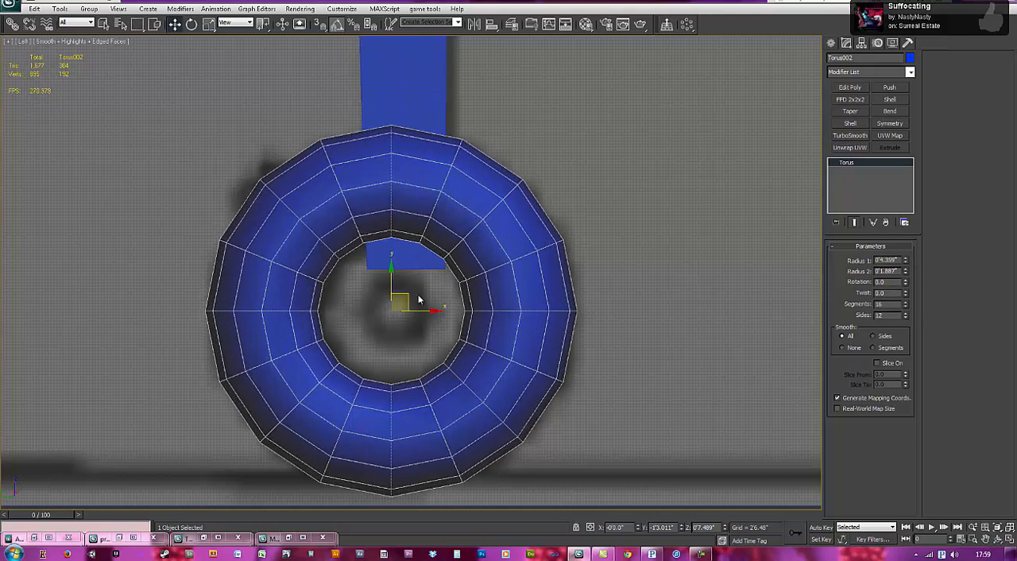
scroll(587, 266, down, 5)
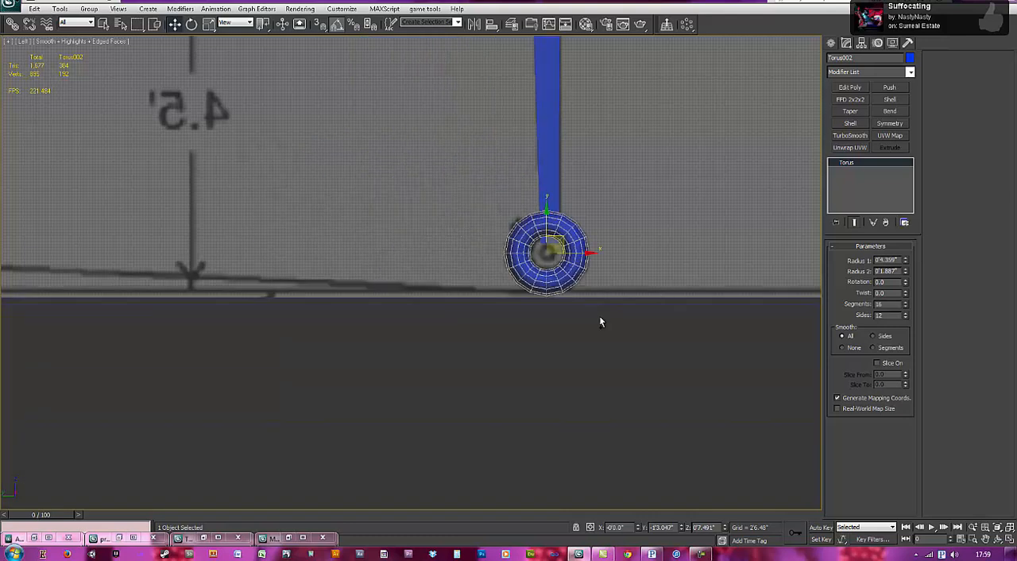
Step: Inspect the wheels and landing-gear legs from an angled view and select the front big leg
middle_drag(601, 320, 159, 378)
scroll(477, 285, down, 2)
alt+middle_drag(672, 306, 511, 310)
scroll(567, 306, down, 1)
scroll(512, 309, down, 1)
click(540, 273)
middle_drag(542, 272, 550, 286)
scroll(590, 274, up, 2)
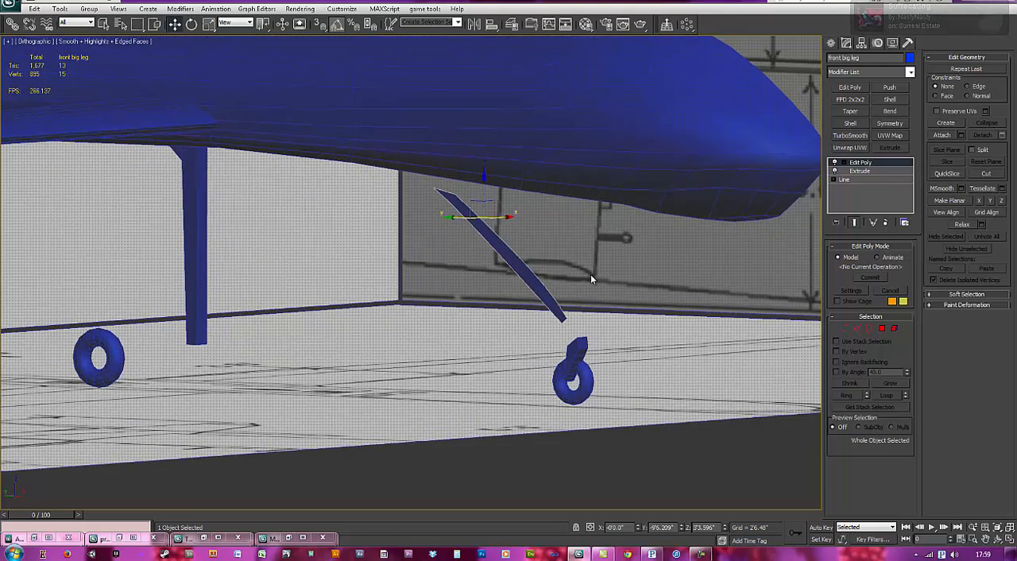
Step: Try removing the Extrude modifier from the front big leg and undo the removal
click(876, 172)
click(886, 222)
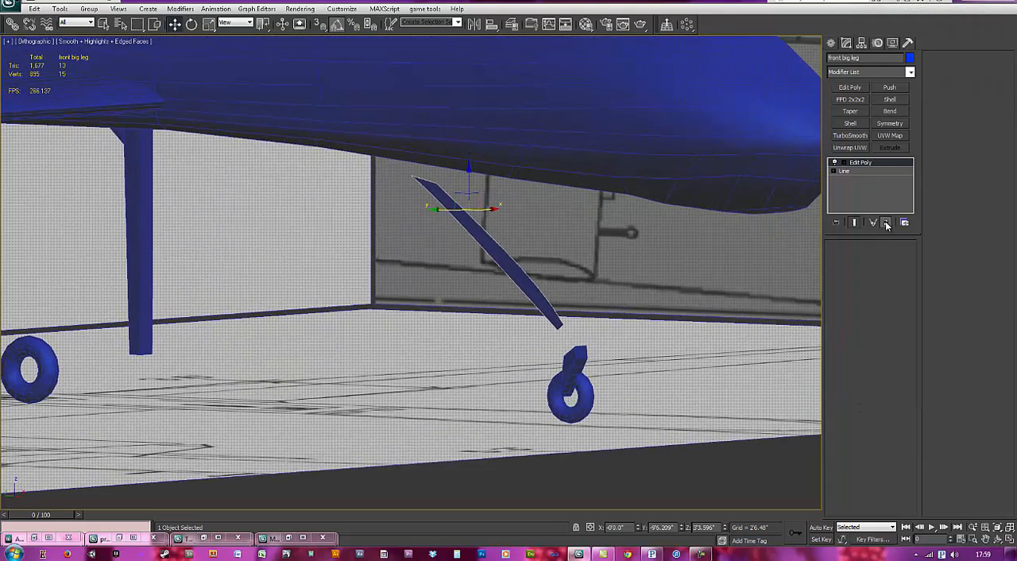
key(ctrl+z)
Step: Collapse the front big leg's modifier stack into an editable poly
alt+middle_drag(672, 286, 668, 262)
right_click(870, 162)
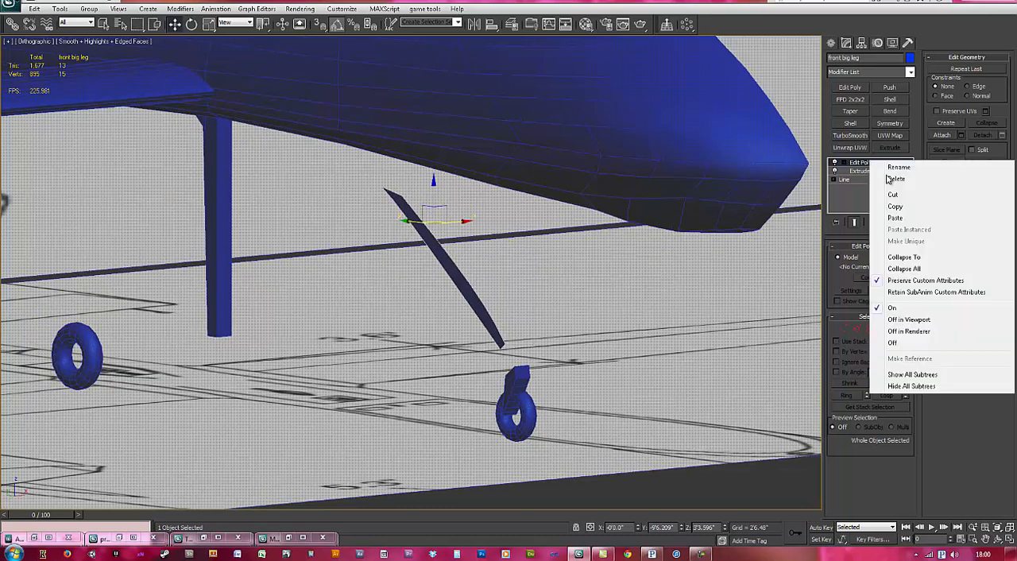
click(886, 259)
Step: Try to copy the lower fork's Extrude modifier onto the front big leg
alt+middle_drag(561, 346, 550, 347)
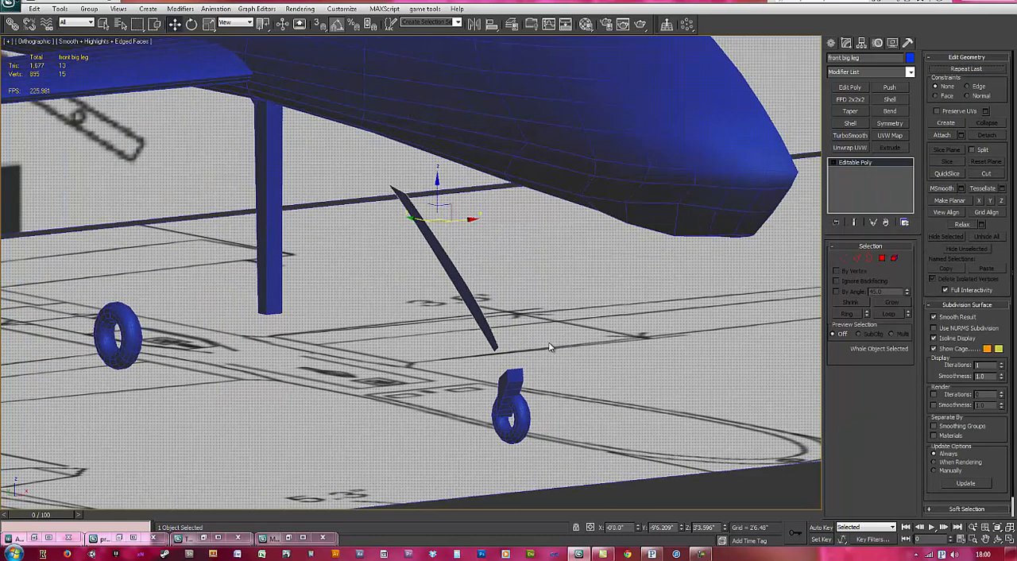
click(516, 379)
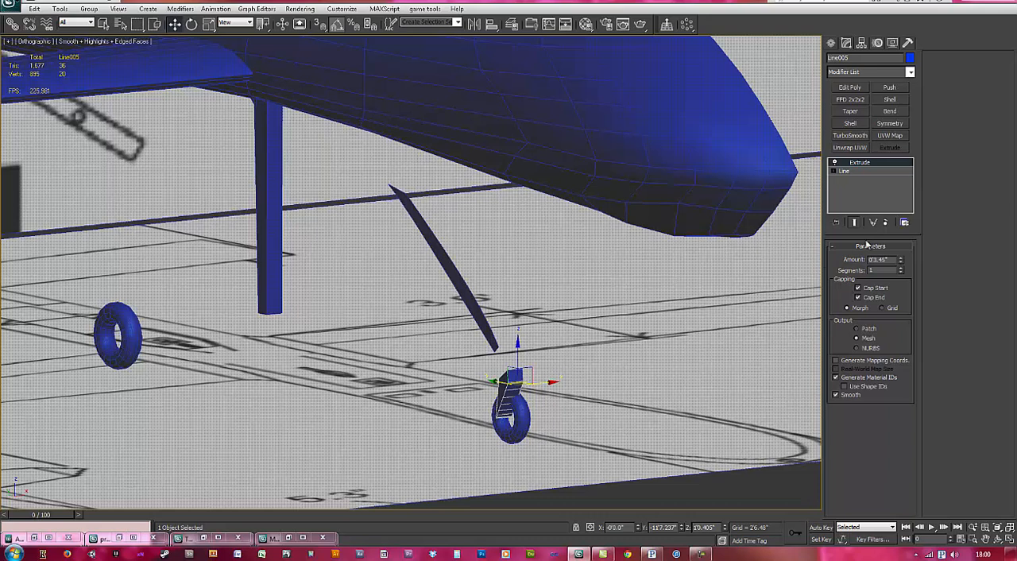
right_click(882, 167)
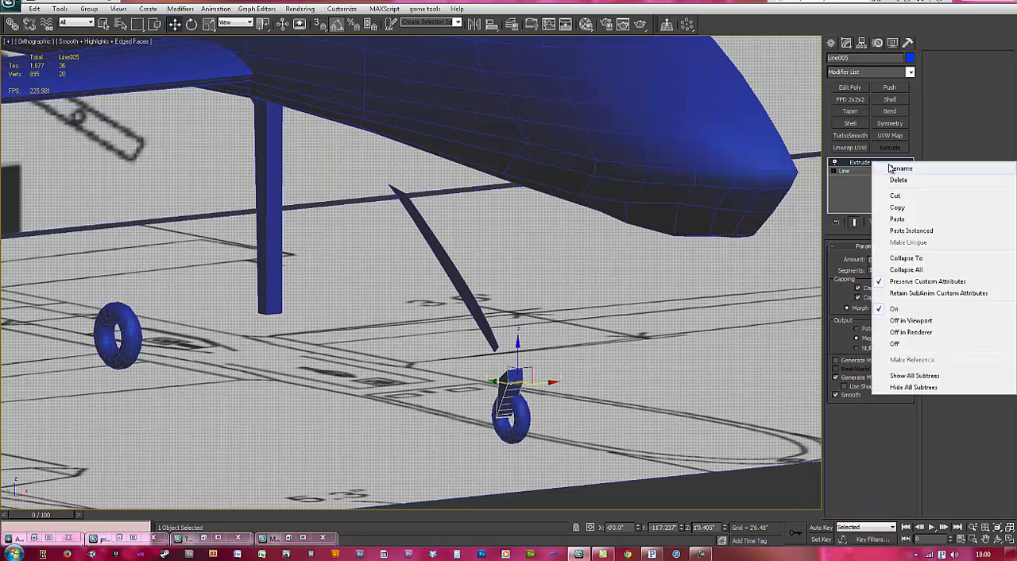
click(893, 205)
drag(516, 254, 452, 302)
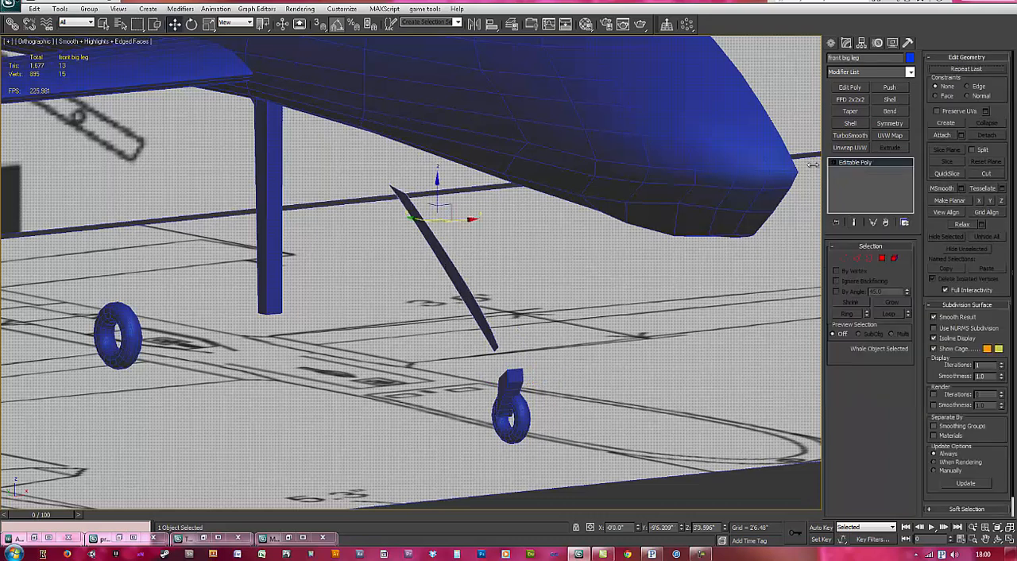
right_click(881, 164)
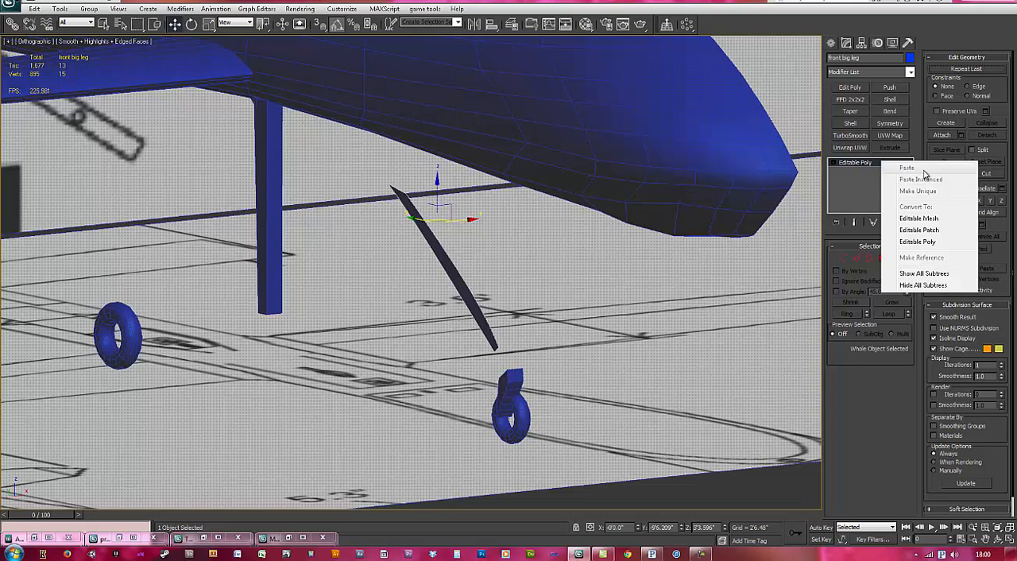
click(584, 285)
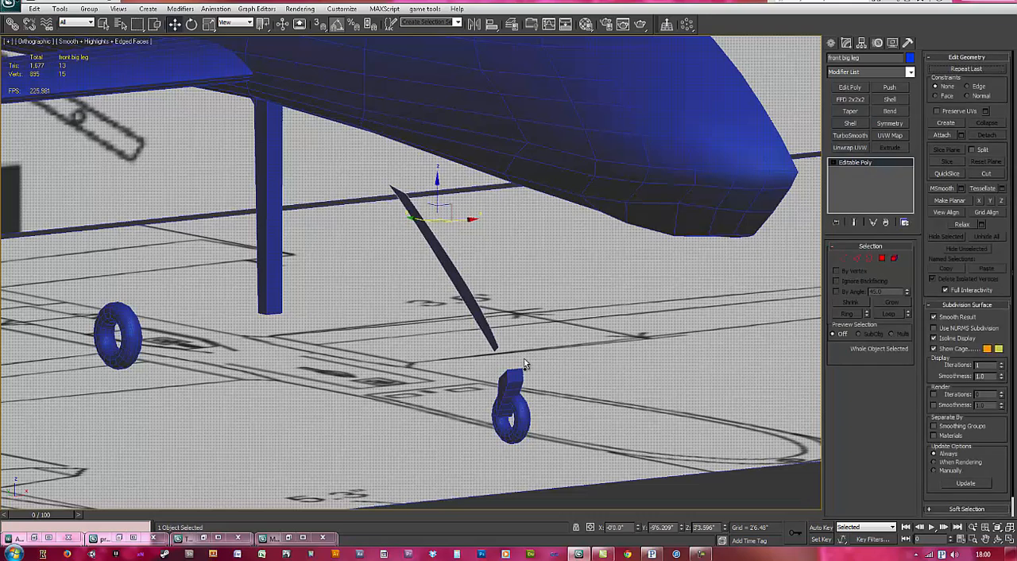
Step: Select the front big leg's flat side polygon and extrude it outward to about X -0'5.92"
middle_drag(531, 368, 480, 321)
scroll(547, 346, up, 3)
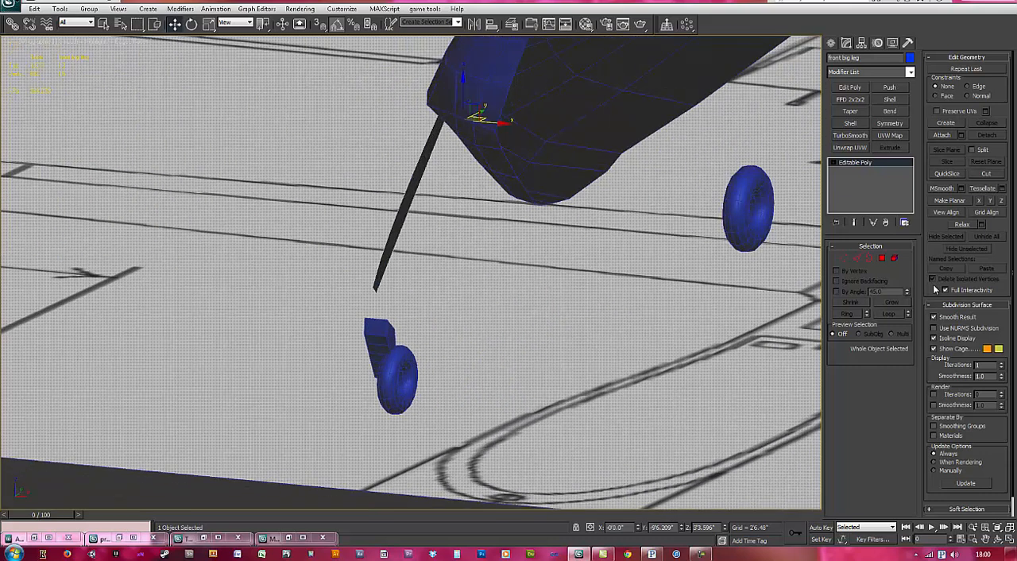
click(882, 259)
click(405, 196)
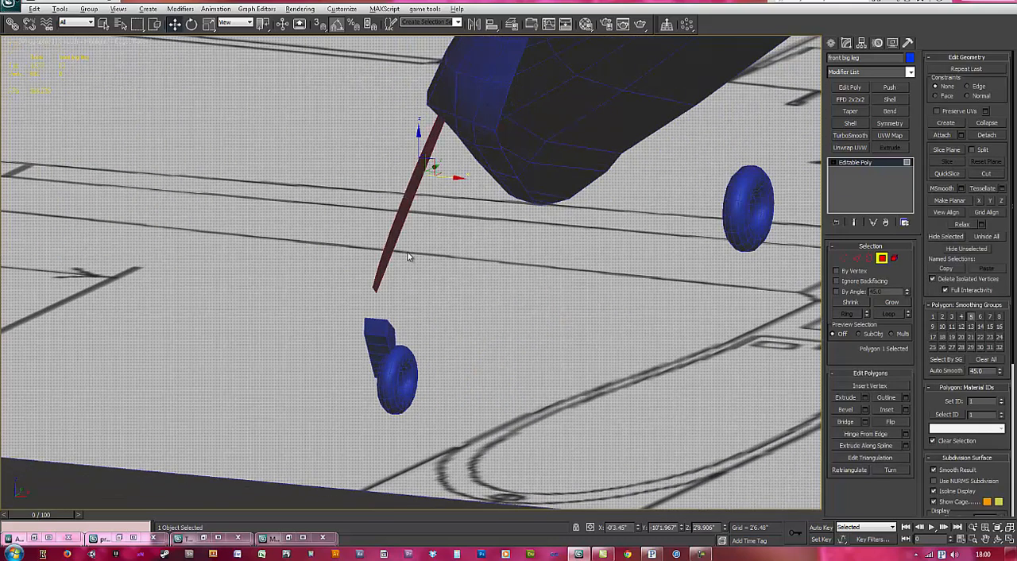
scroll(408, 256, up, 3)
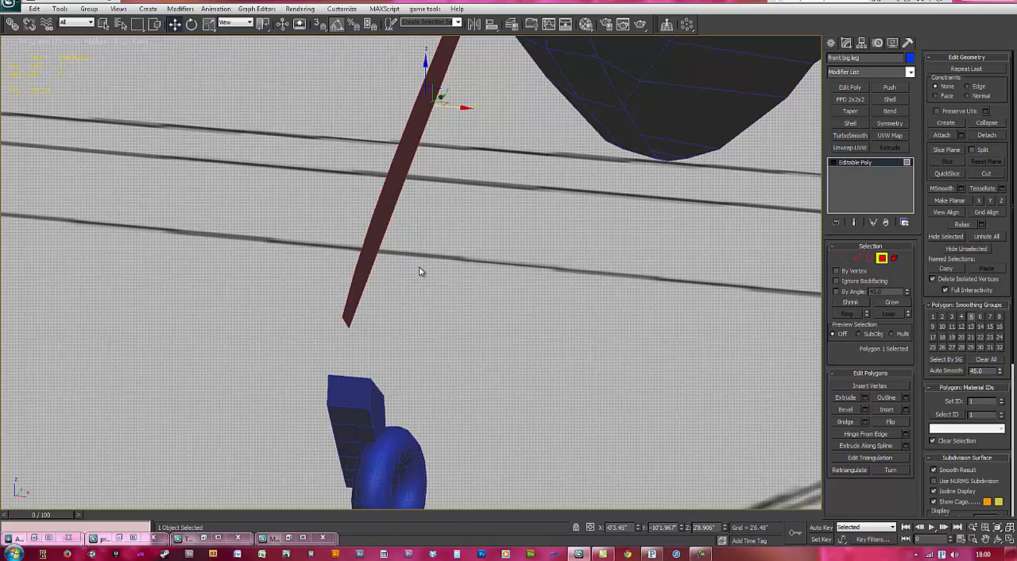
right_click(419, 271)
click(401, 326)
drag(375, 248, 370, 225)
alt+middle_drag(390, 274, 488, 308)
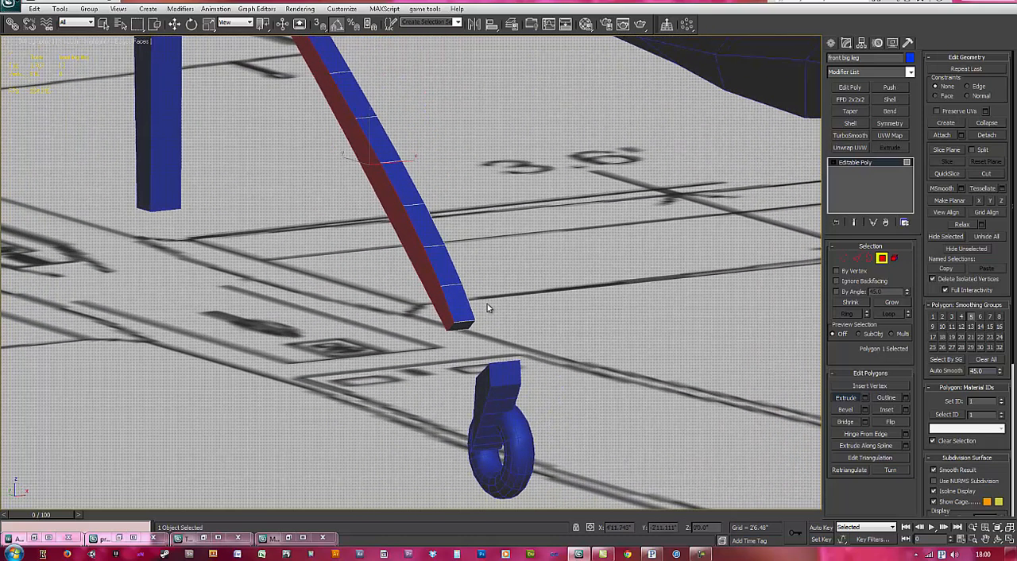
alt+middle_drag(492, 253, 493, 230)
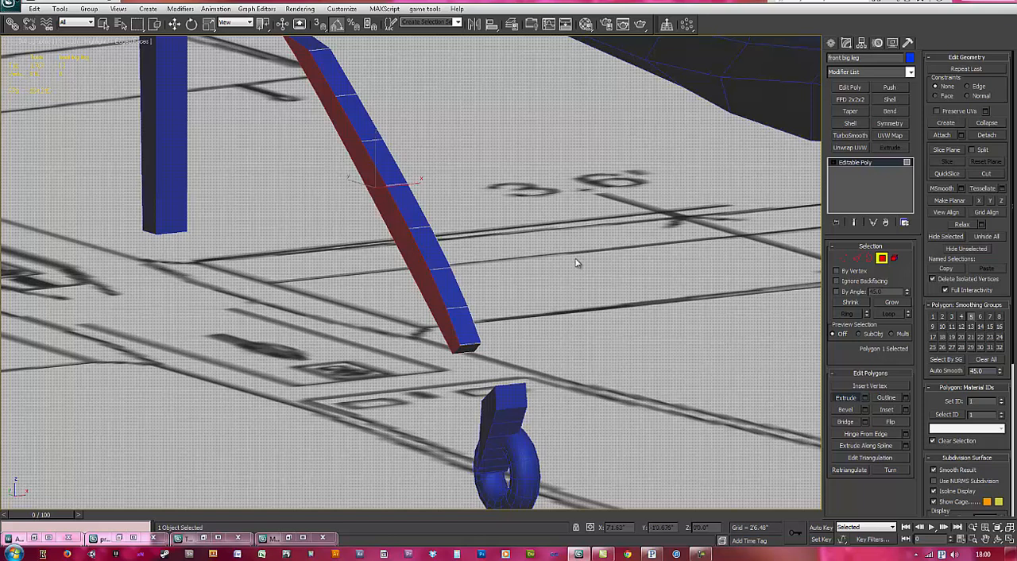
alt+middle_drag(583, 286, 450, 311)
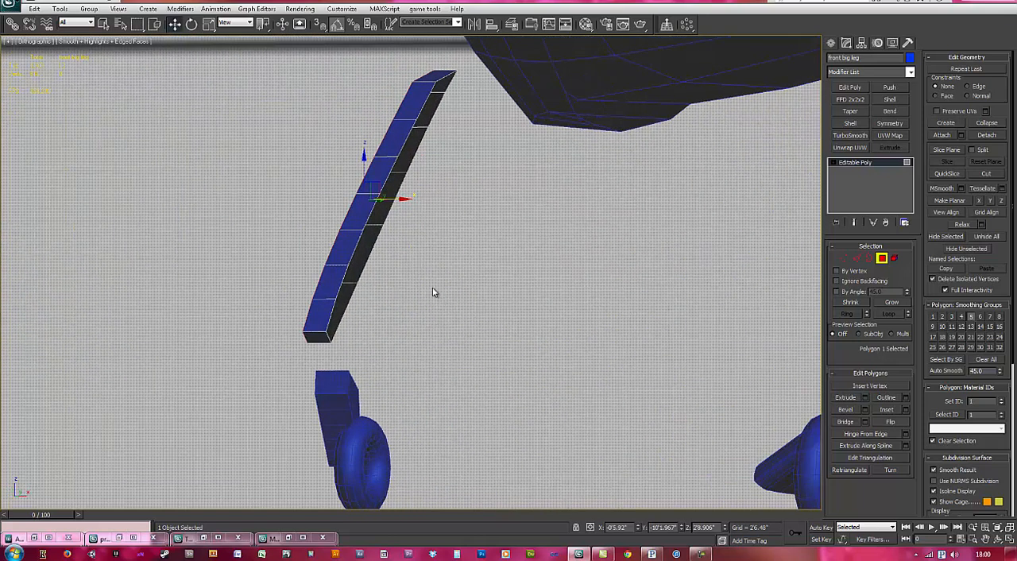
Step: Cap the open border on the back side of the extruded front big leg and return to polygon selection
key(3)
middle_drag(342, 305, 429, 334)
key(4)
alt+middle_drag(435, 254, 488, 301)
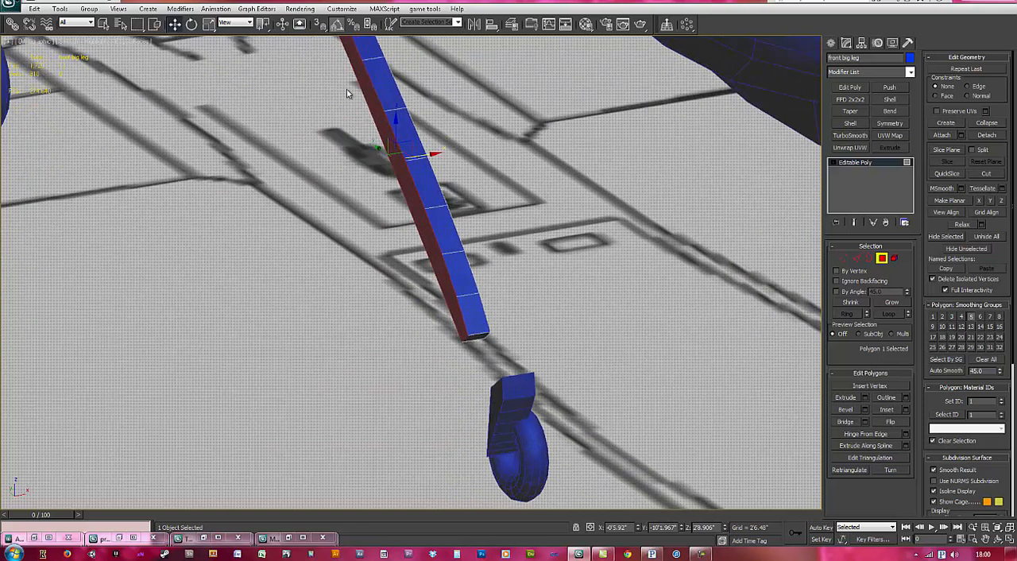
Step: Turn on 3D snapping and restrict it to Face, with Vertex and Edge/Segment disabled
click(319, 24)
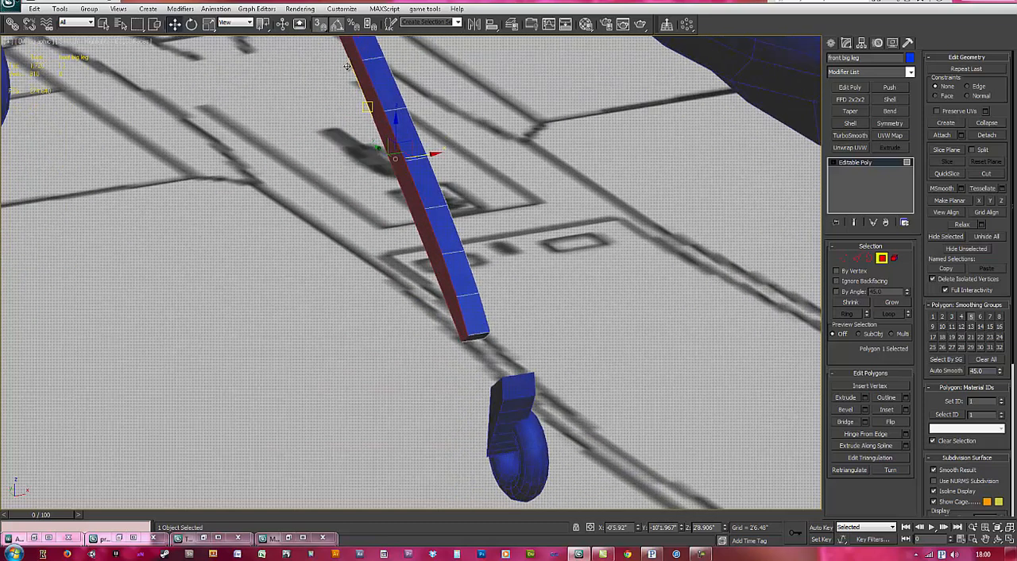
drag(429, 156, 494, 398)
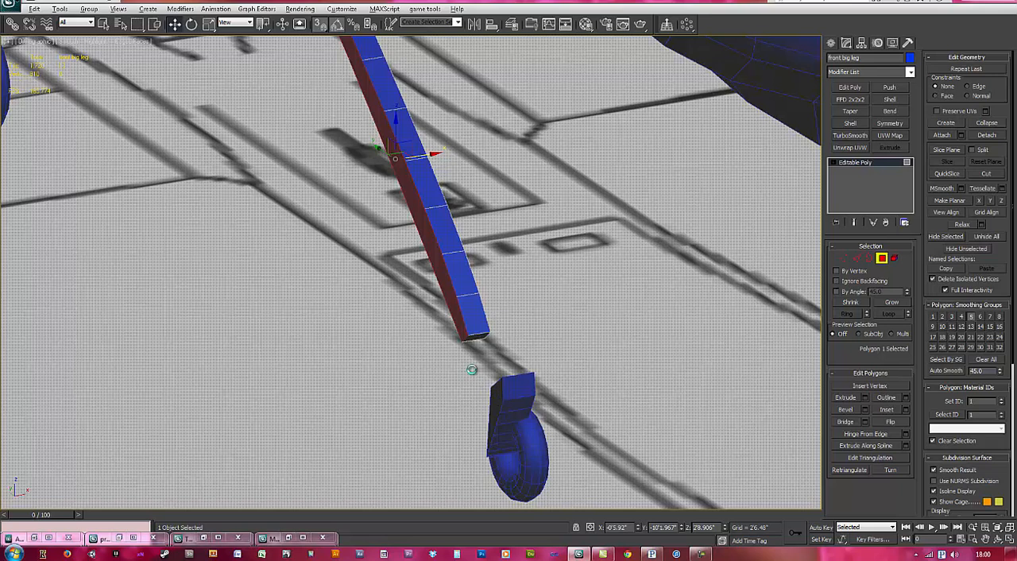
alt+middle_drag(472, 369, 491, 368)
right_click(318, 26)
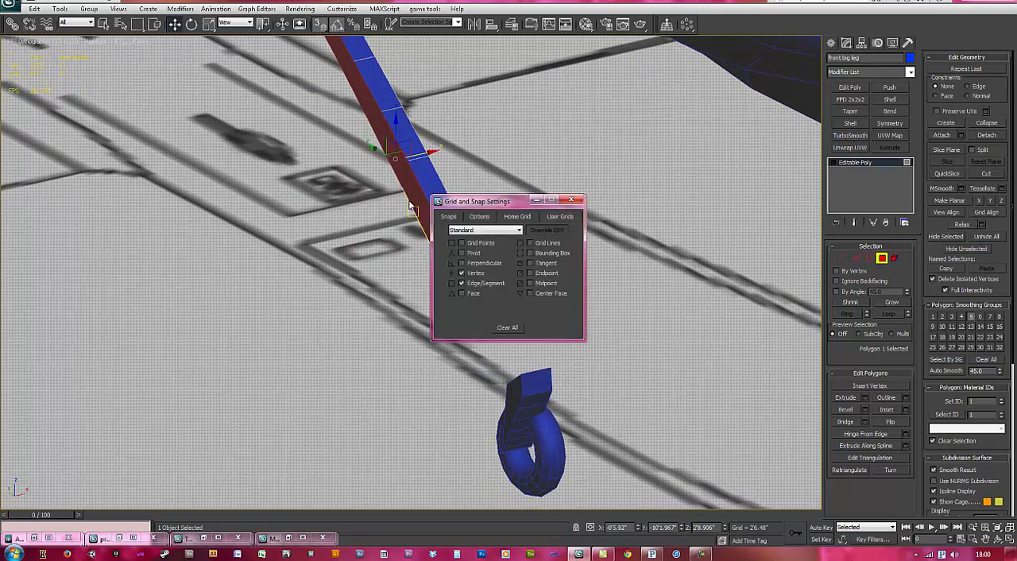
click(462, 293)
click(462, 283)
click(462, 272)
click(574, 200)
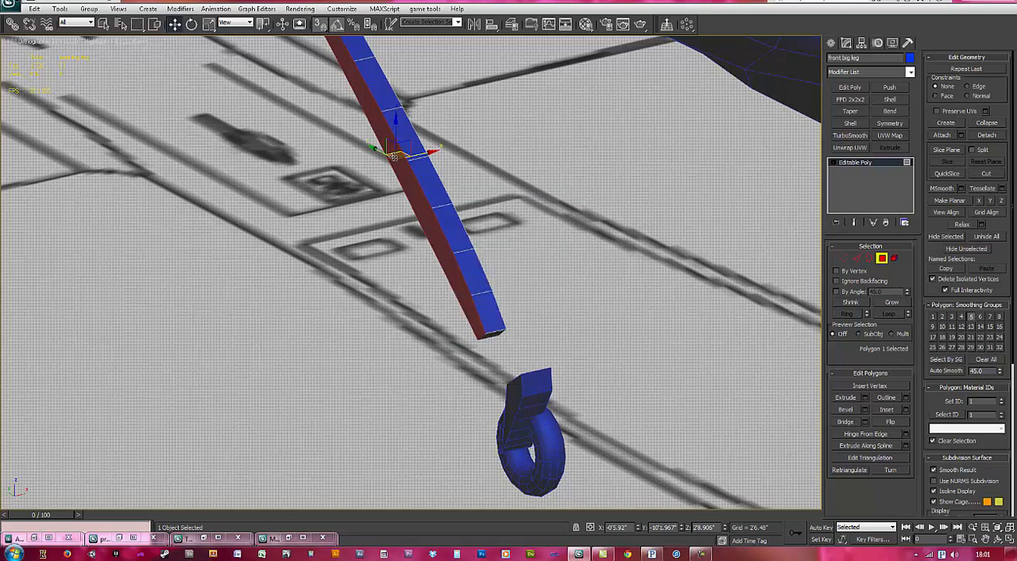
Step: Try to snap the leg's extruded side face along X onto the lower fork
drag(510, 387, 514, 391)
alt+middle_drag(552, 390, 480, 343)
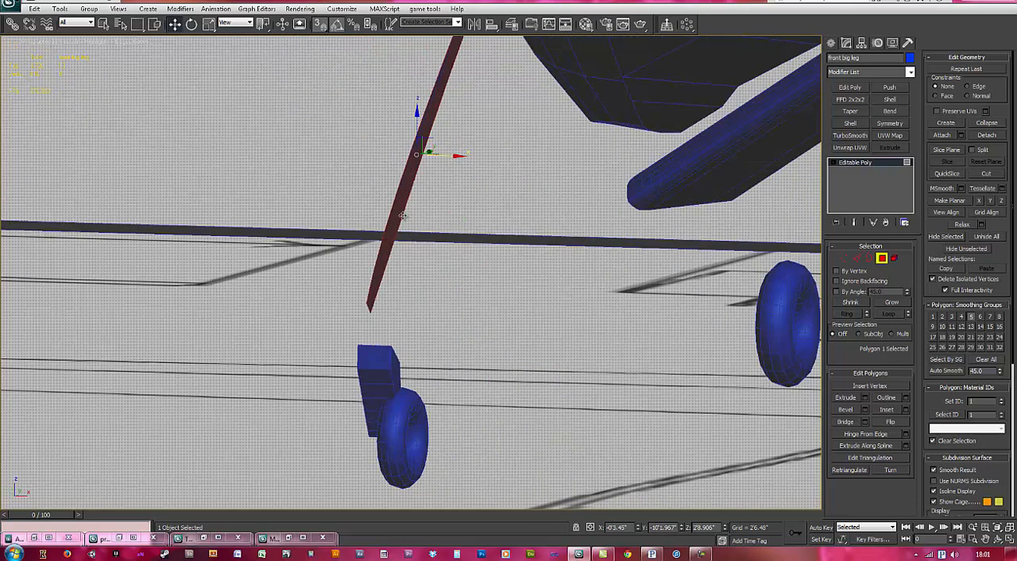
alt+middle_drag(419, 262, 382, 230)
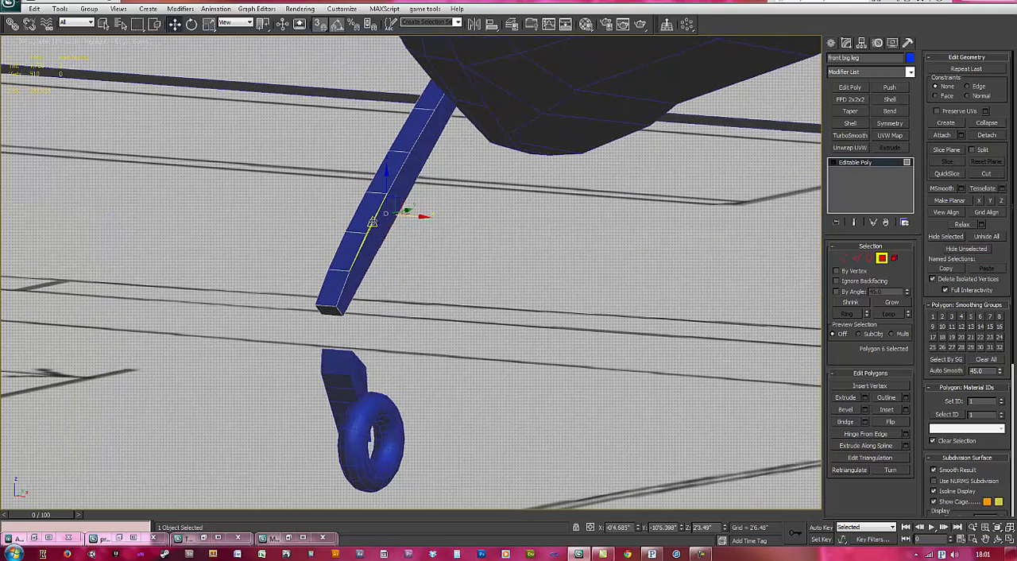
Step: Select the leg's capped side polygon and move it along X to line up with the matching side of the lower fork
key(s)
click(364, 273)
alt+middle_drag(391, 301, 421, 282)
click(382, 235)
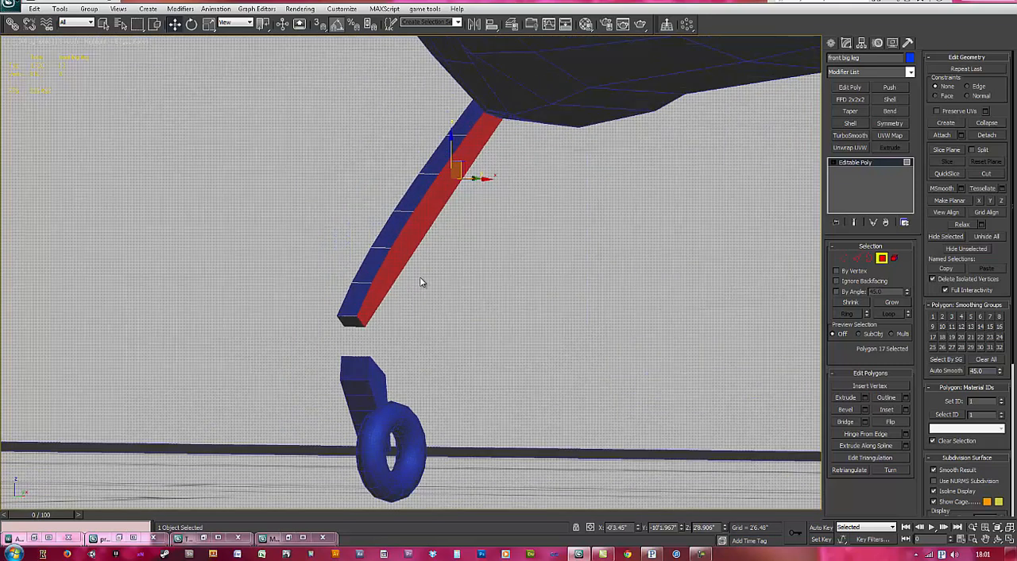
alt+middle_drag(462, 234, 473, 222)
drag(478, 181, 395, 399)
alt+middle_drag(385, 401, 452, 363)
Step: Move the leg's opposite side polygon along X to the fork's other side, at X -0'3.45"
click(427, 189)
alt+middle_drag(445, 270, 475, 336)
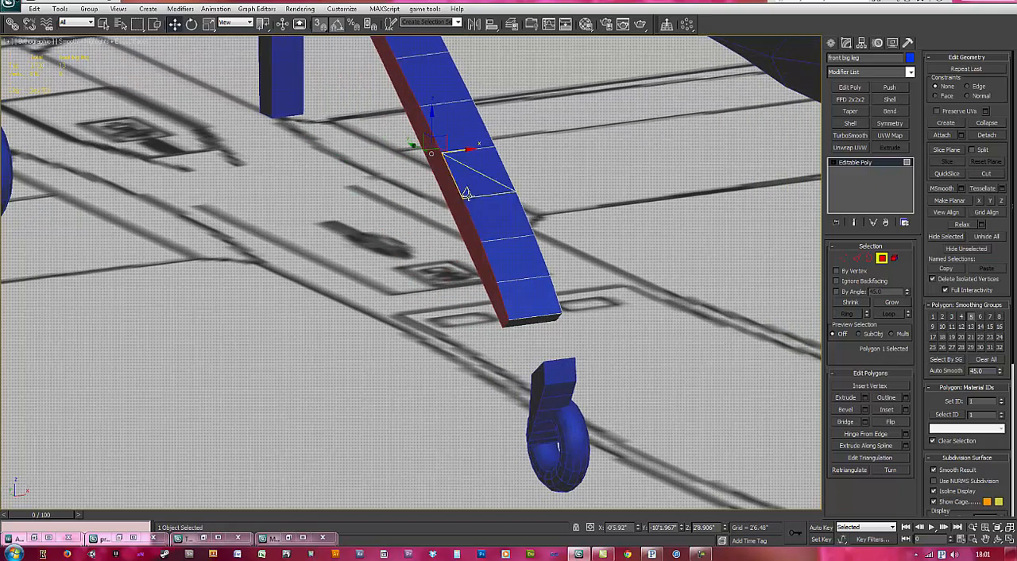
drag(459, 149, 539, 383)
alt+middle_drag(571, 382, 524, 397)
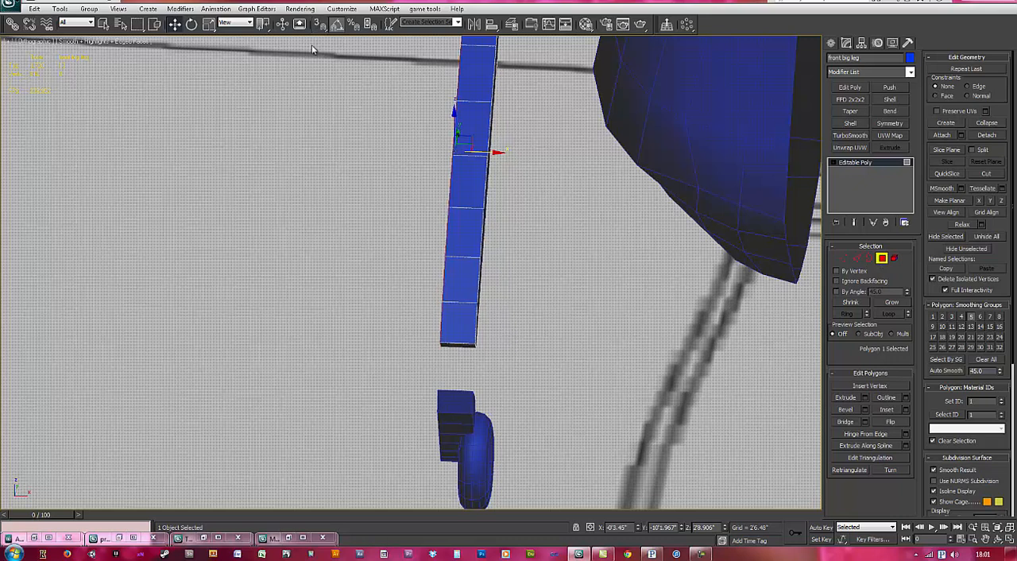
Step: Restore snapping to Vertex and Edge/Segment with Face off, and leave polygon editing of the leg
right_click(318, 24)
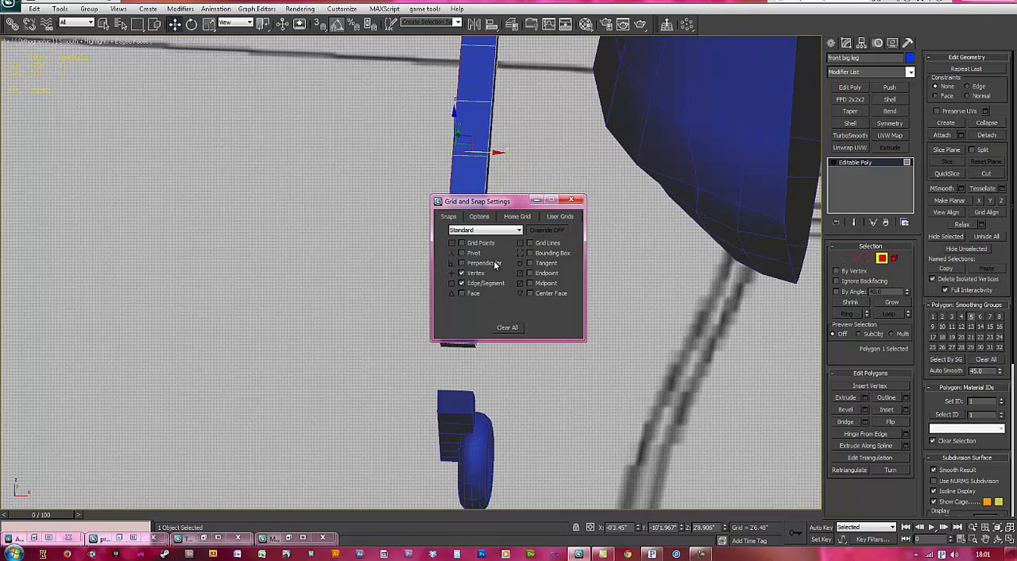
click(882, 258)
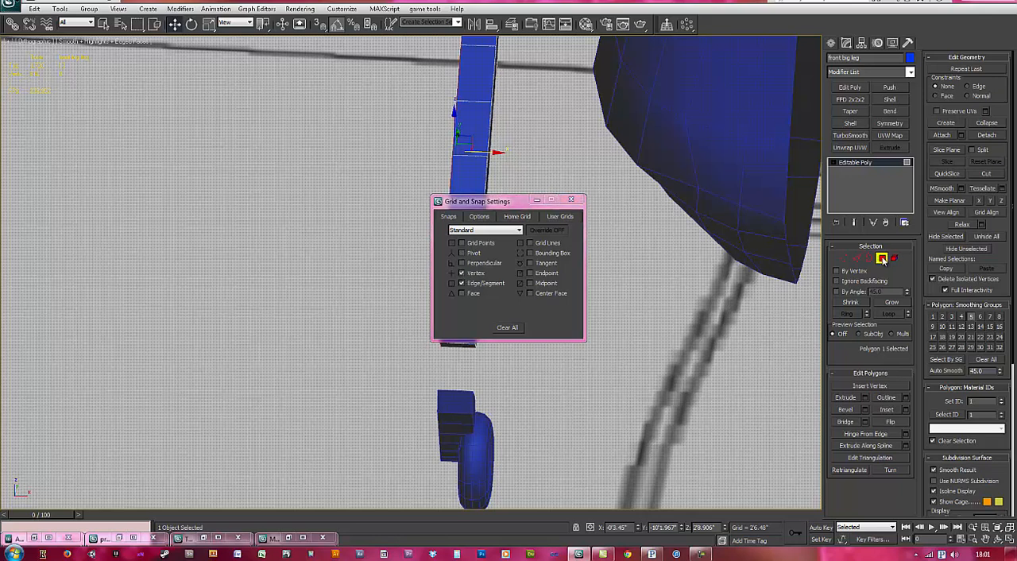
click(572, 200)
Step: Align the rear torus wheel with Rectangle002 in X, Y and Z position, pivot point to pivot point, in the top wireframe view
alt+middle_drag(572, 211, 451, 258)
scroll(457, 243, down, 4)
scroll(440, 207, down, 2)
middle_drag(430, 131, 466, 264)
click(393, 168)
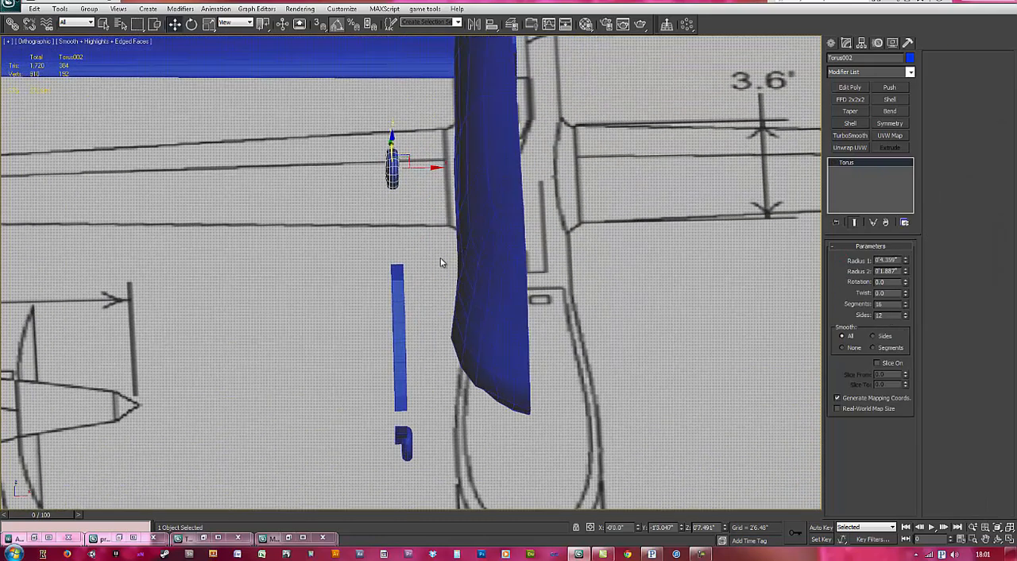
key(t)
key(F3)
scroll(486, 270, down, 8)
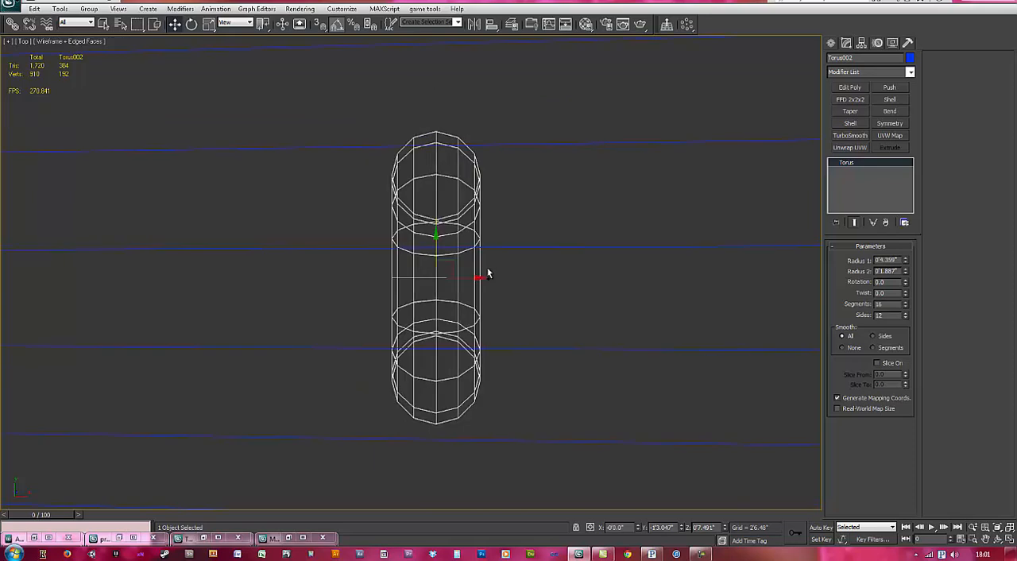
middle_drag(722, 266, 624, 265)
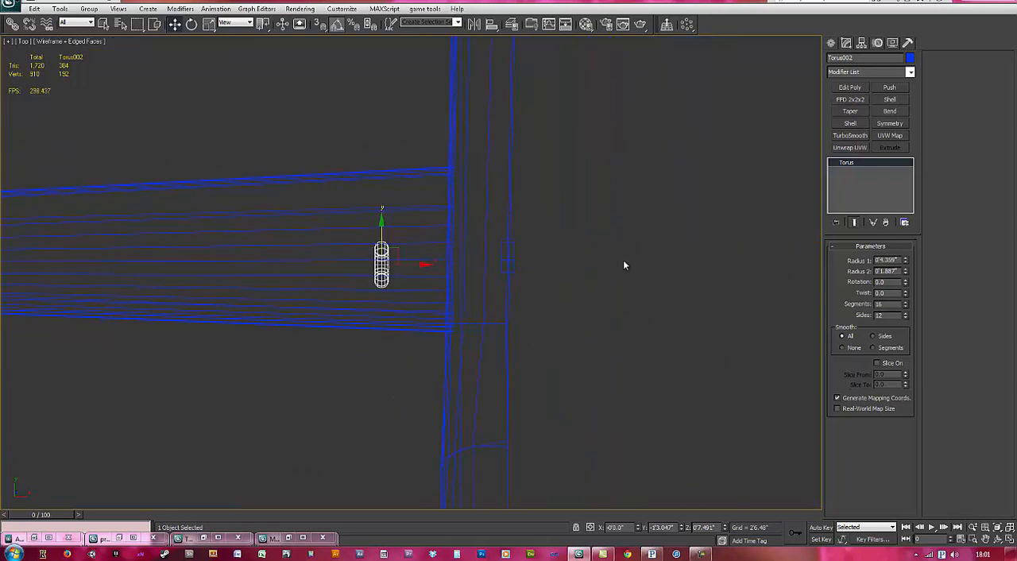
click(494, 27)
click(513, 257)
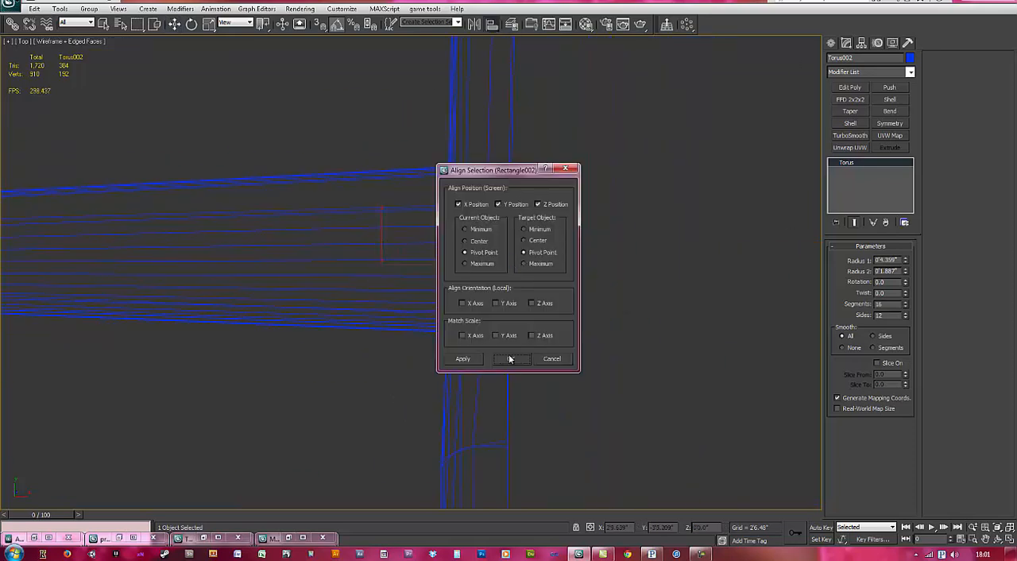
click(510, 360)
Step: Switch to Quick Align and align the rear torus wheel to the front big leg
scroll(504, 357, up, 8)
middle_drag(551, 275, 454, 277)
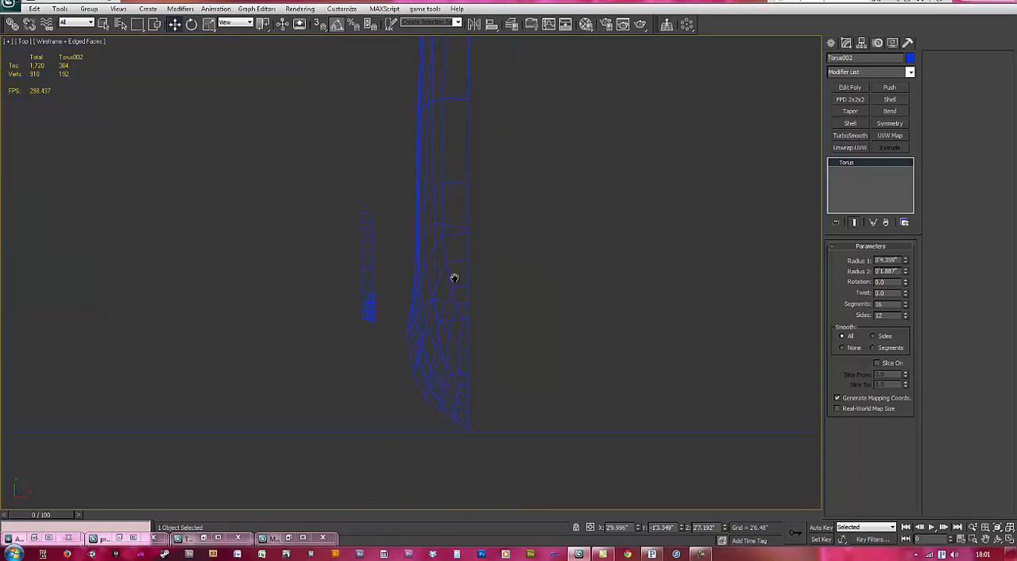
drag(495, 27, 493, 57)
middle_drag(429, 296, 408, 231)
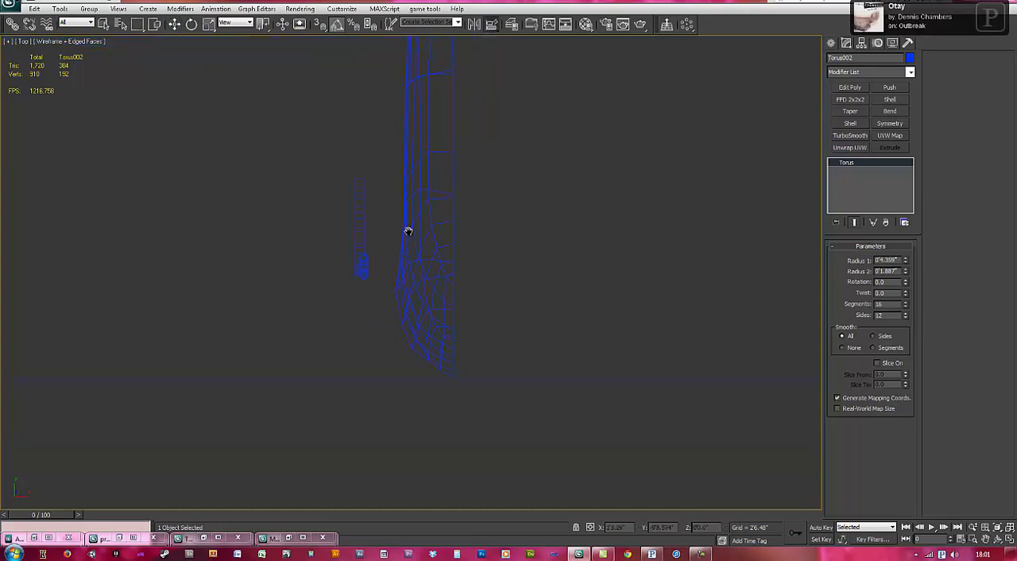
click(362, 212)
Step: Reselect the rear torus wheel and Quick Align it to the fuselage
click(451, 210)
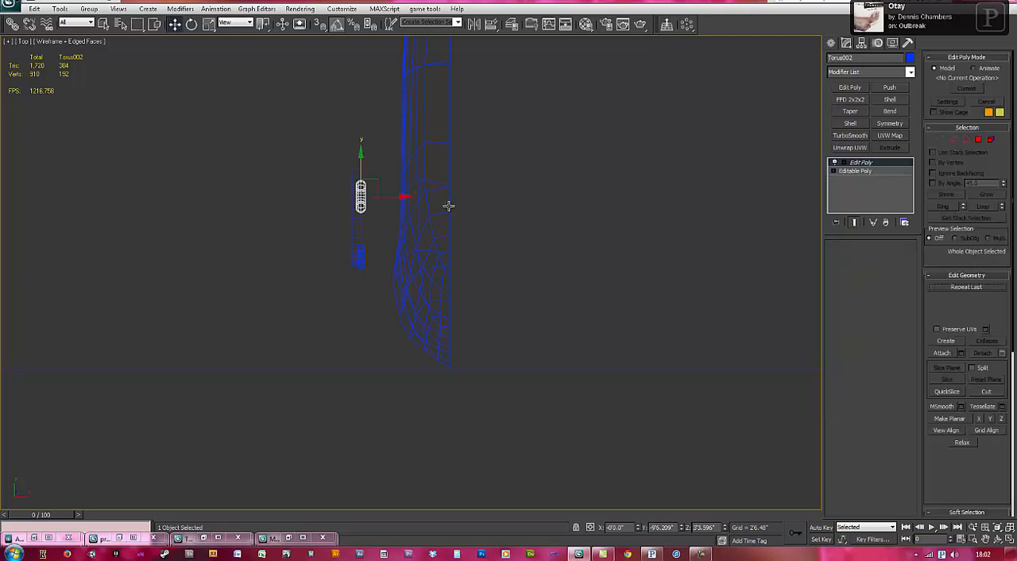
click(361, 195)
click(501, 29)
click(451, 204)
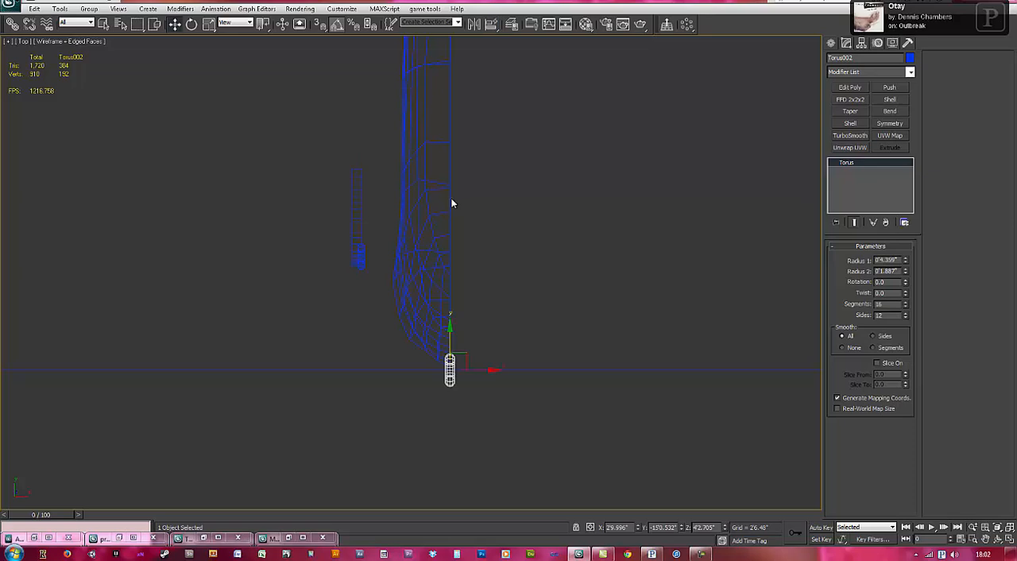
Step: Try Quick Align on the three nose-gear parts with the fuselage, and undo the alignments of those parts and the rear wheel
drag(344, 203, 365, 269)
click(491, 27)
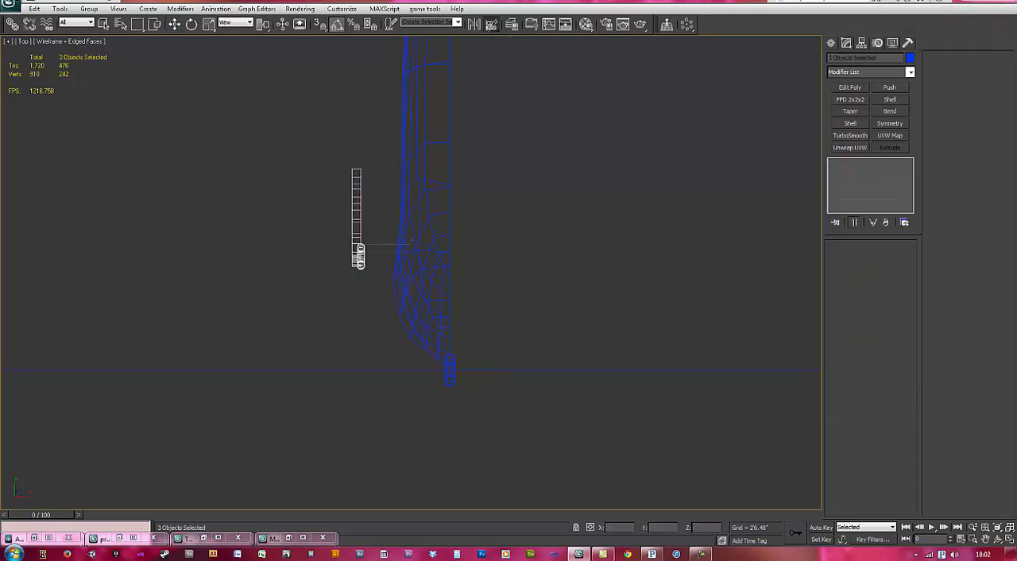
click(450, 213)
key(ctrl+z)
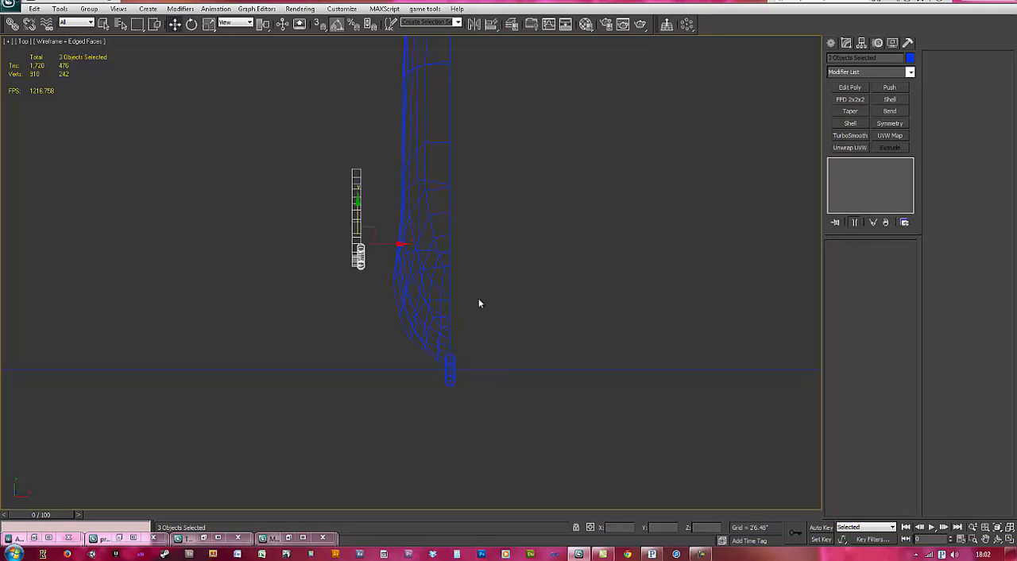
key(ctrl+z)
Step: Select all four landing-gear parts and Quick Align them to the fuselage in the top view
click(386, 162)
drag(325, 150, 370, 278)
click(510, 26)
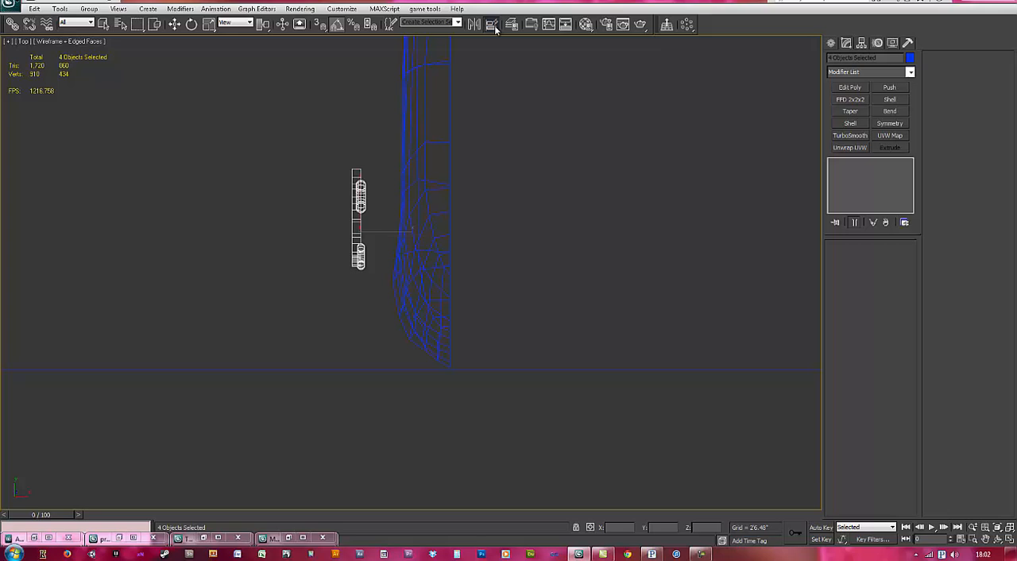
click(435, 237)
Step: In the shaded left view, move the four gear parts under the fuselage to the blueprint's nose gear leg
key(l)
key(z)
scroll(472, 359, down, 10)
middle_drag(418, 399, 473, 354)
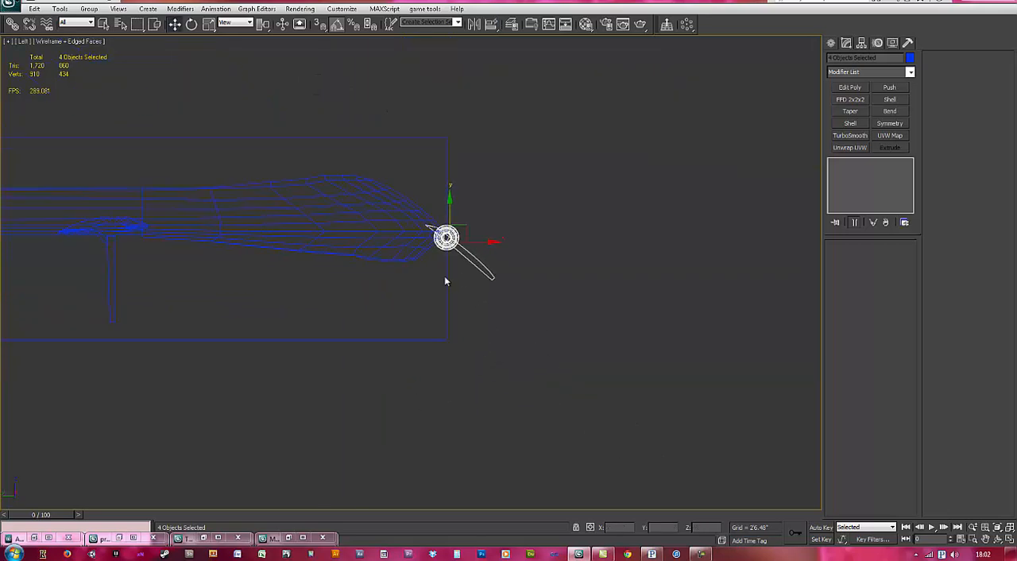
key(F3)
middle_drag(422, 299, 468, 290)
scroll(469, 285, up, 2)
scroll(517, 252, up, 1)
drag(515, 213, 346, 238)
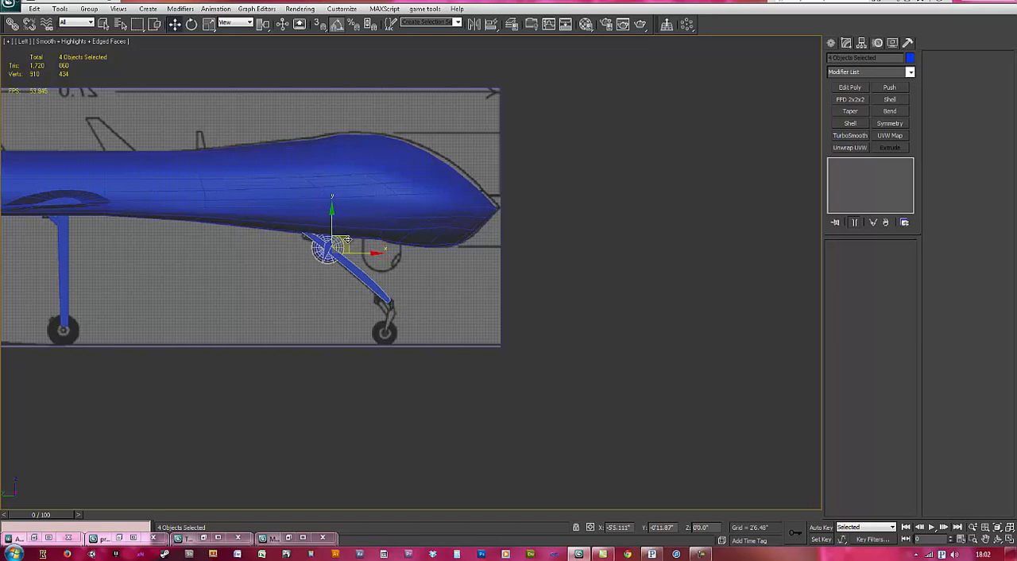
Step: Make the gear parts see-through and fine-tune their position so the leg lies over the blueprint's nose leg
scroll(372, 307, up, 6)
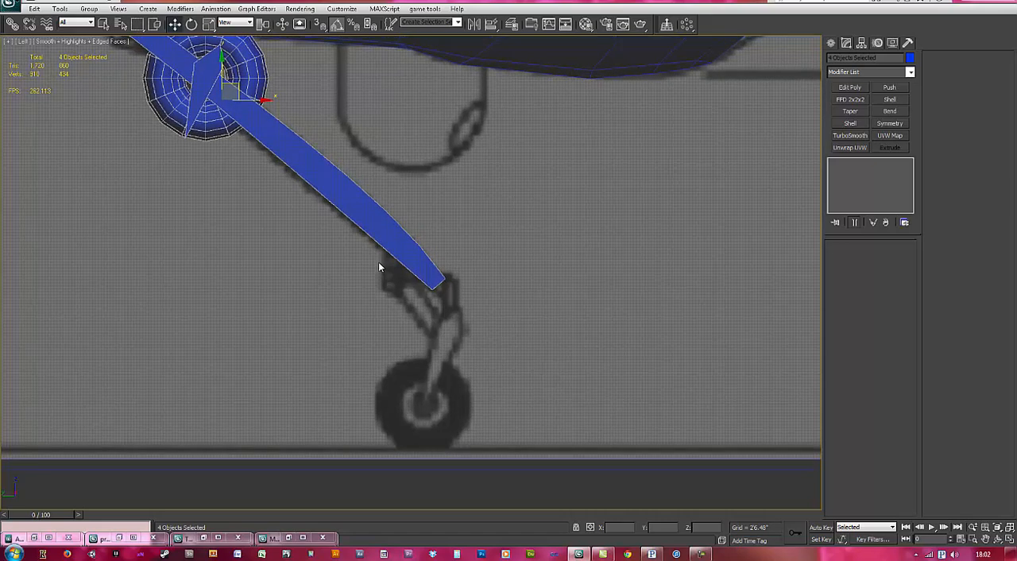
middle_drag(378, 266, 435, 278)
key(alt+x)
scroll(434, 278, down, 1)
middle_drag(390, 189, 404, 208)
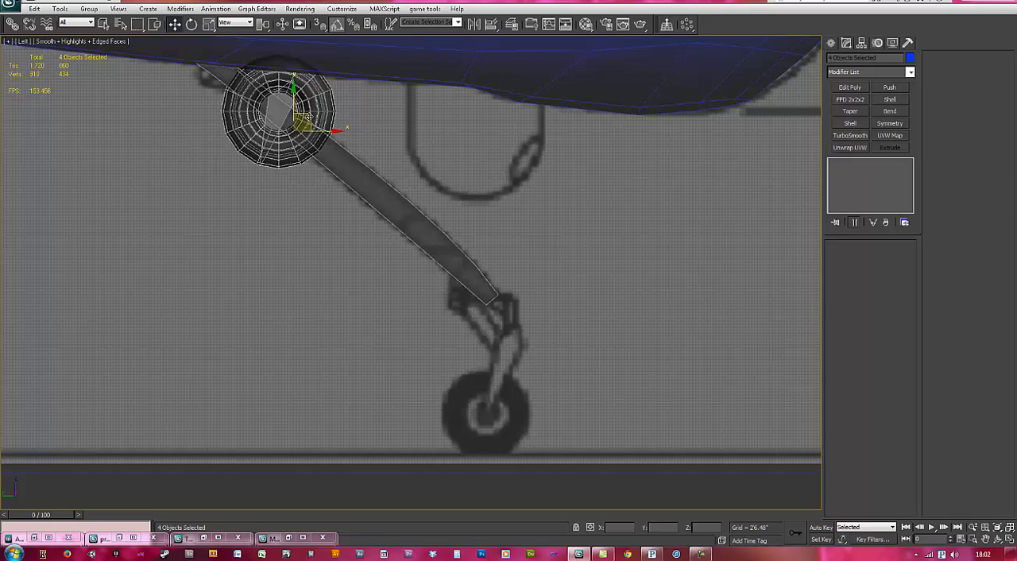
Step: Move the torus wheels and the lower strut down from the leg onto the blueprint's nose wheel
click(367, 116)
drag(298, 96, 517, 343)
click(531, 399)
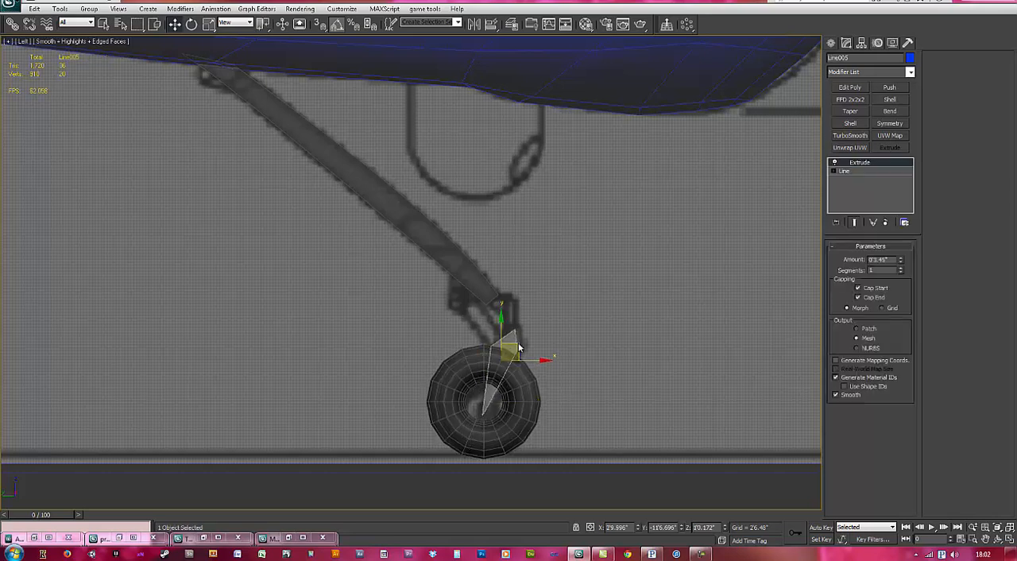
middle_drag(618, 383, 612, 366)
Step: Turn off see-through display for the nose-gear parts, deselect them and view the whole drone in perspective
drag(609, 437, 343, 232)
key(alt+x)
alt+middle_drag(406, 258, 591, 276)
click(591, 276)
key(p)
alt+middle_drag(501, 323, 450, 335)
scroll(453, 266, up, 6)
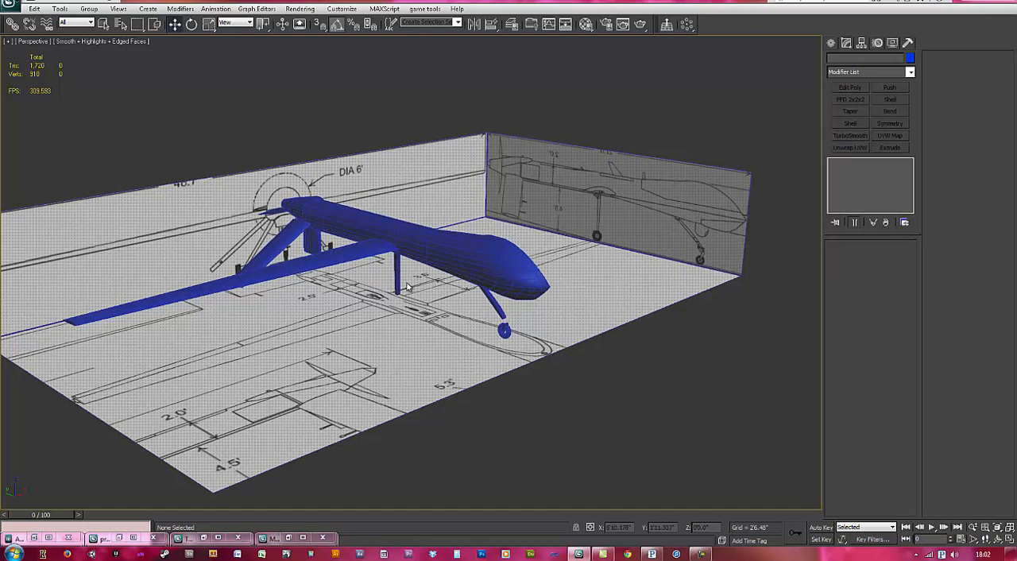
Step: In wireframe, select the rear wheel Torus002 and slide it backwards along Y, away from the nose wheel
key(F3)
scroll(412, 267, up, 3)
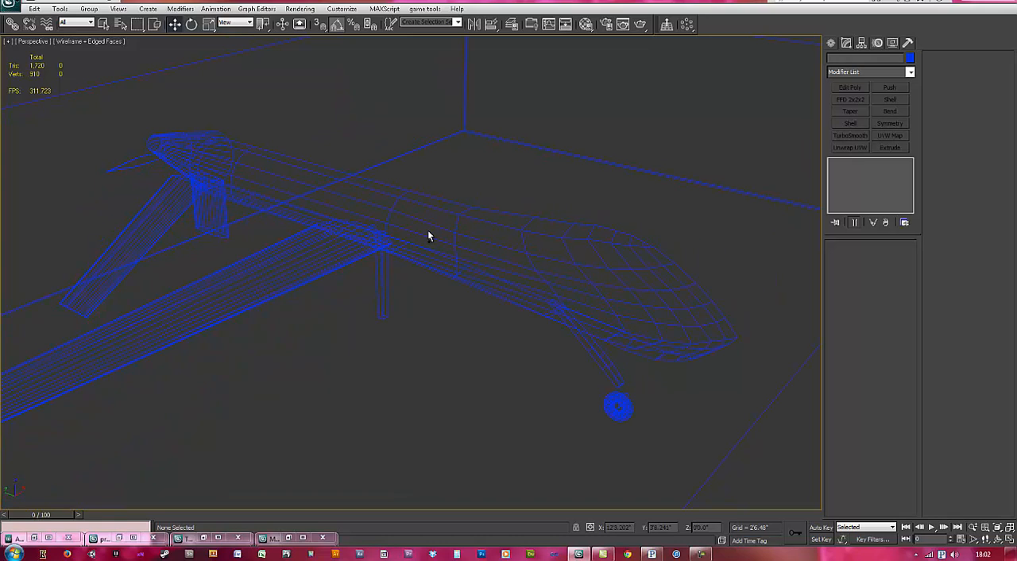
click(609, 397)
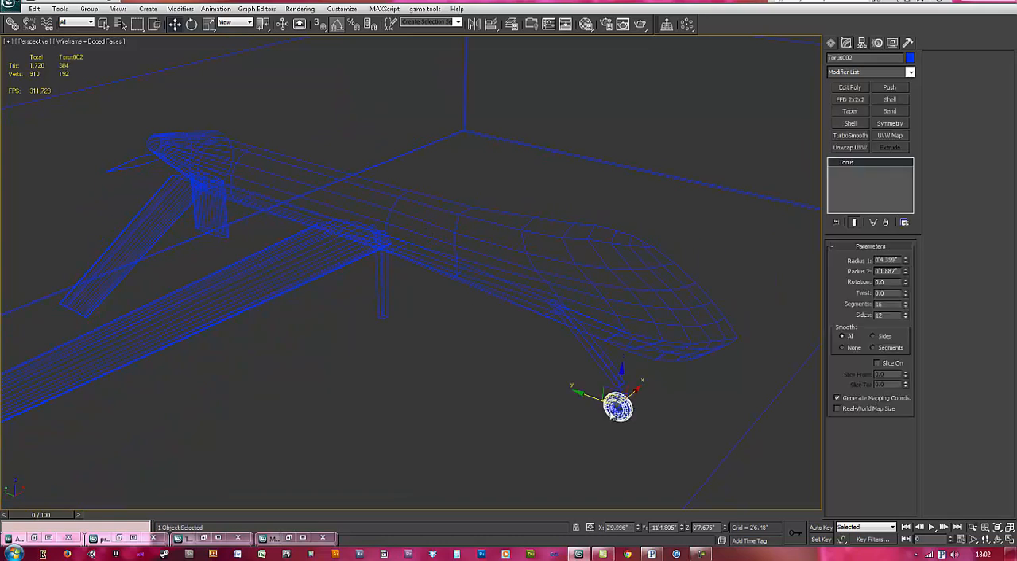
shift+drag(586, 395, 513, 363)
alt+middle_drag(537, 406, 537, 381)
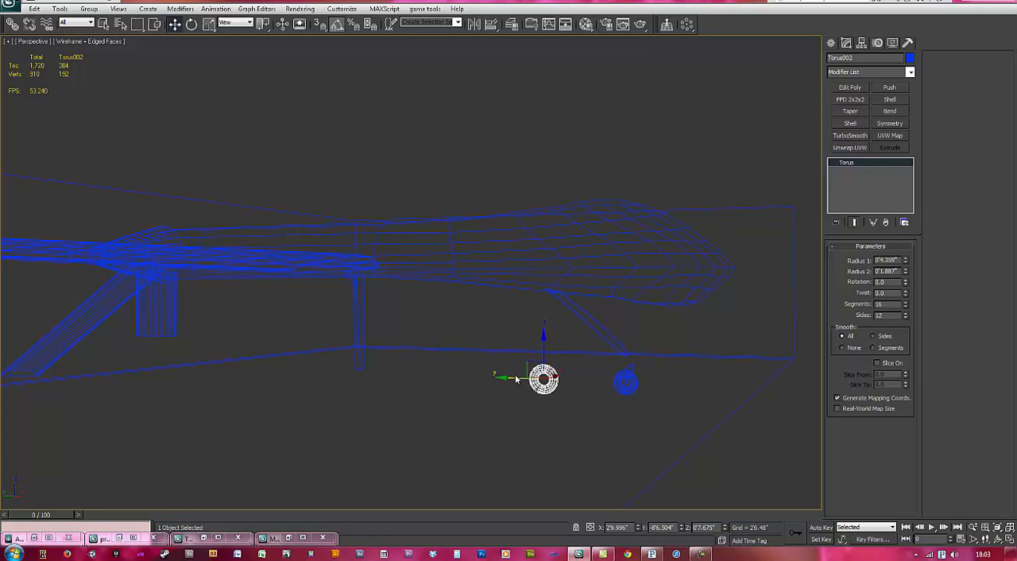
Step: In the shaded left view, move Torus002 back along the ground to the foot of the main leg and deselect it
key(l)
key(z)
scroll(495, 379, down, 12)
key(F3)
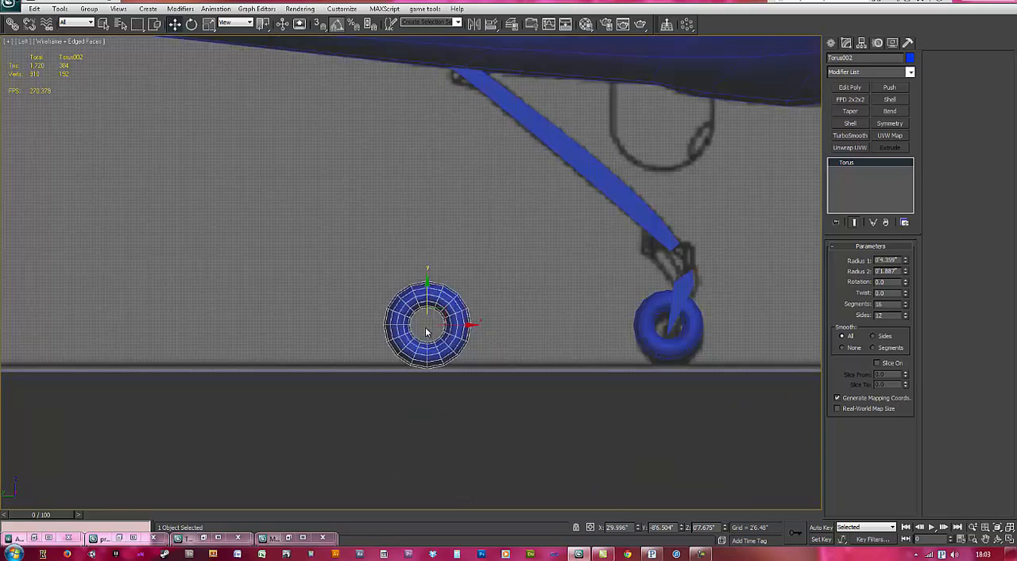
scroll(426, 331, down, 4)
middle_drag(442, 342, 542, 344)
drag(557, 337, 238, 335)
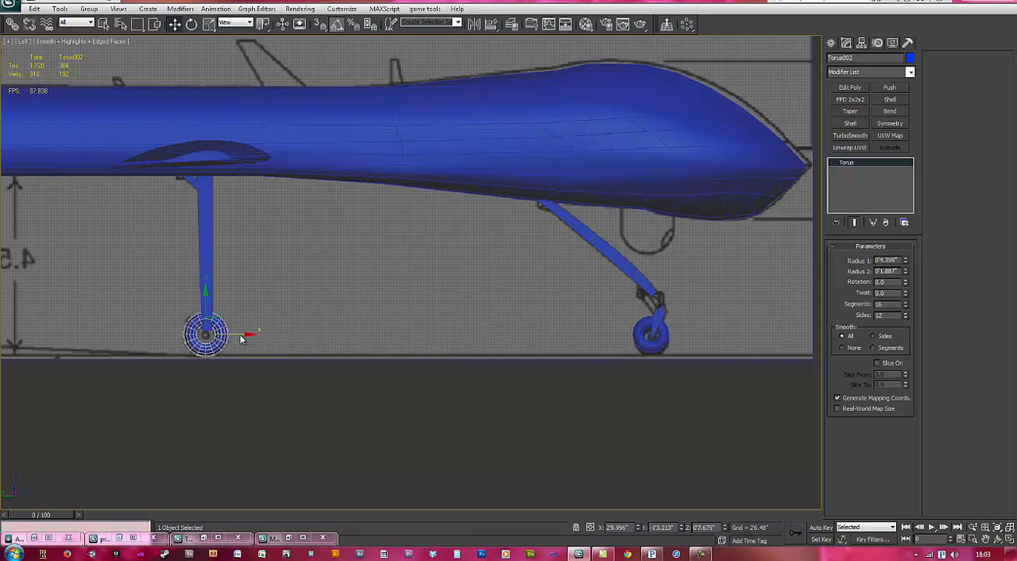
click(496, 336)
alt+middle_drag(496, 336, 289, 255)
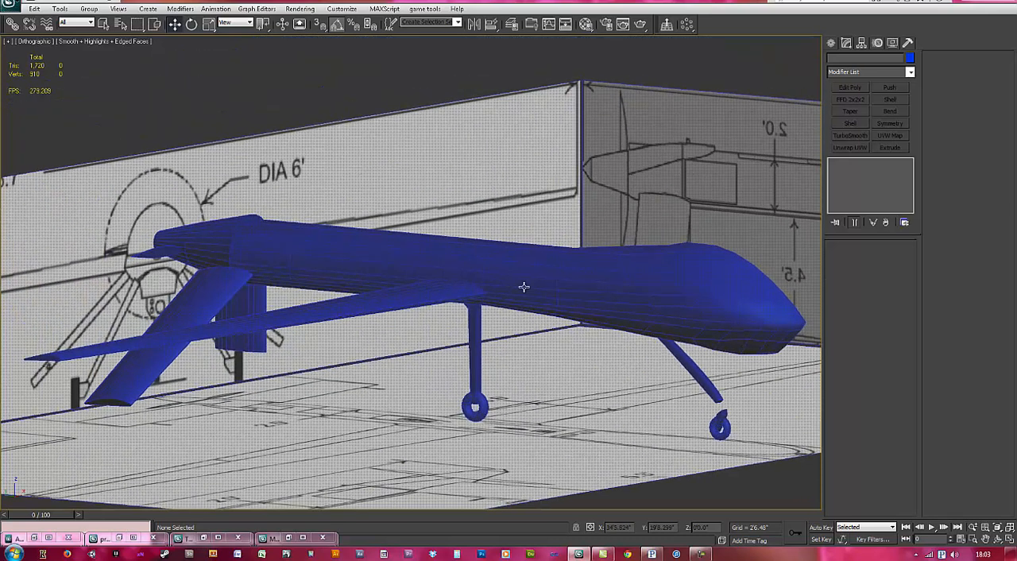
middle_drag(523, 287, 365, 267)
scroll(468, 261, down, 5)
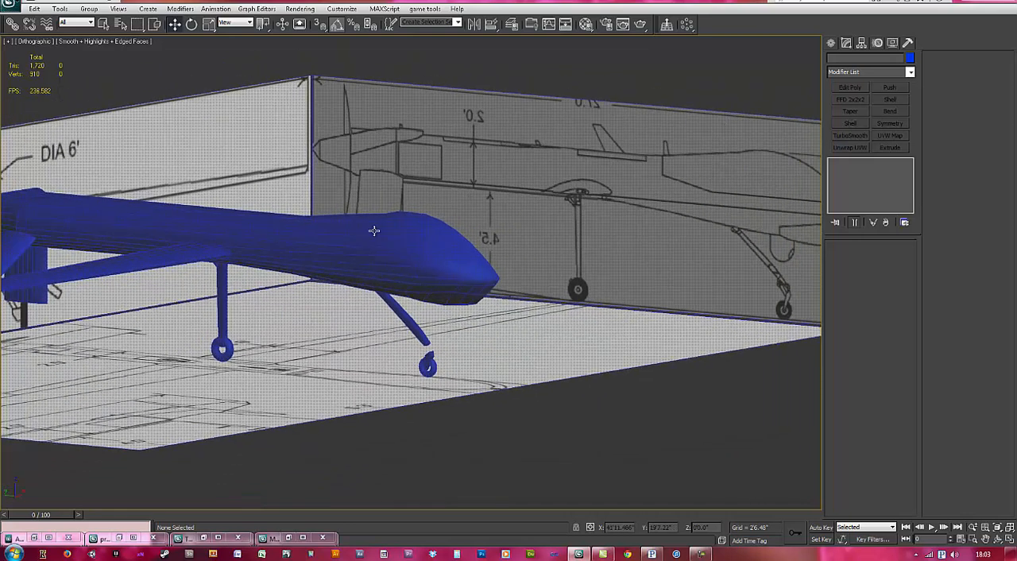
middle_drag(422, 298, 494, 316)
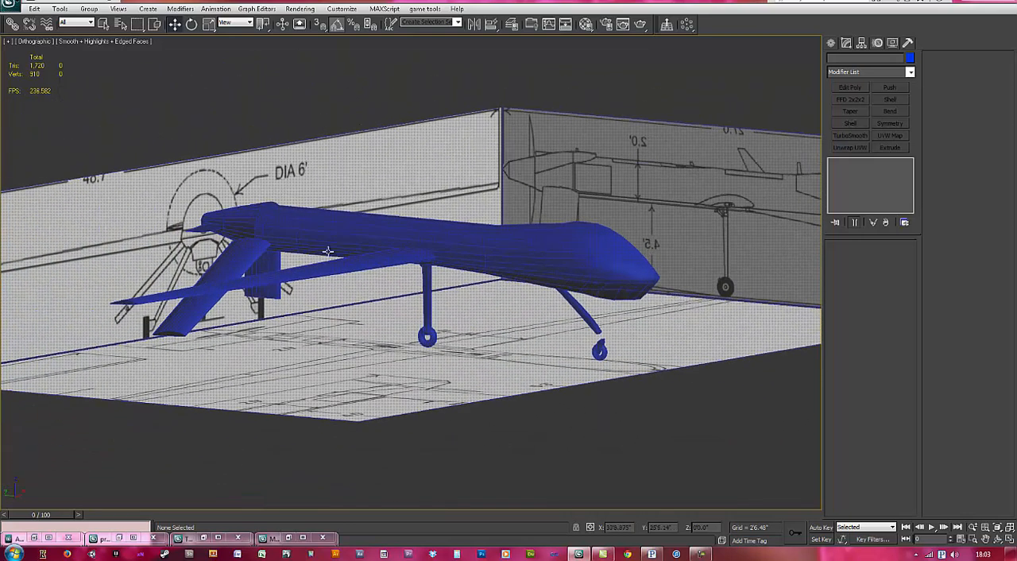